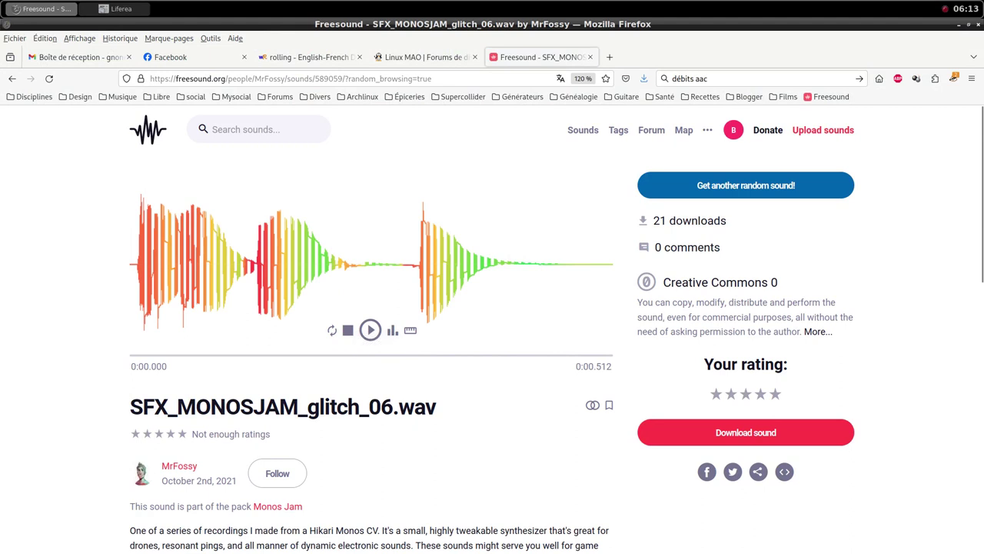
# Step: Download SFX_MONOSJAM_glitch_06.wav from Freesound into the i-003 samples folder and dismiss the donation request
pyautogui.scroll(-3, 492, 330)
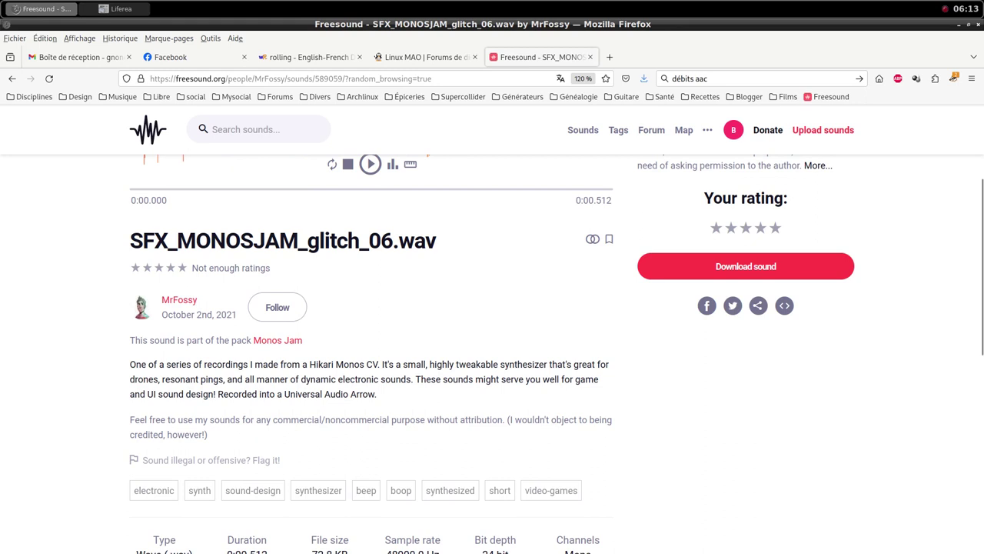
pyautogui.scroll(3, 746, 432)
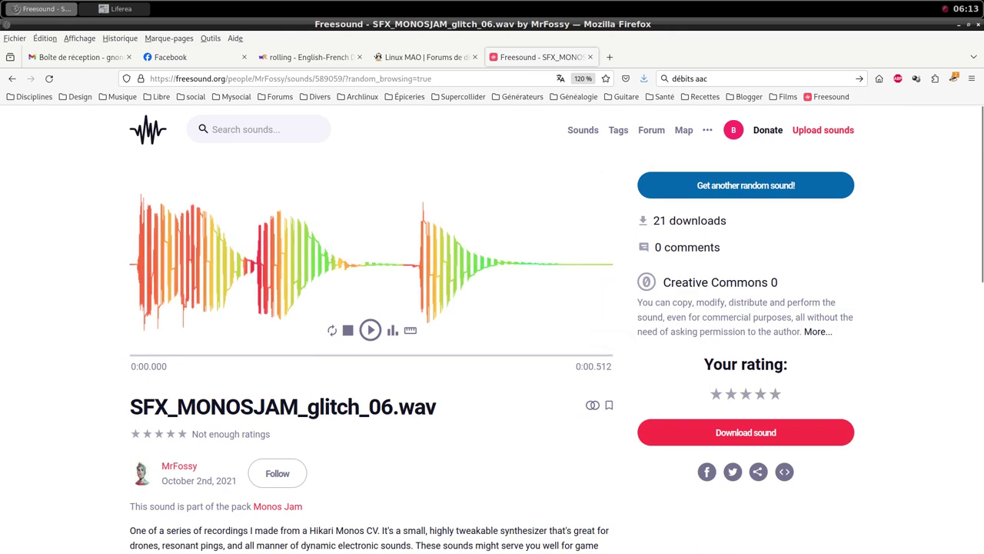
pyautogui.click(745, 432)
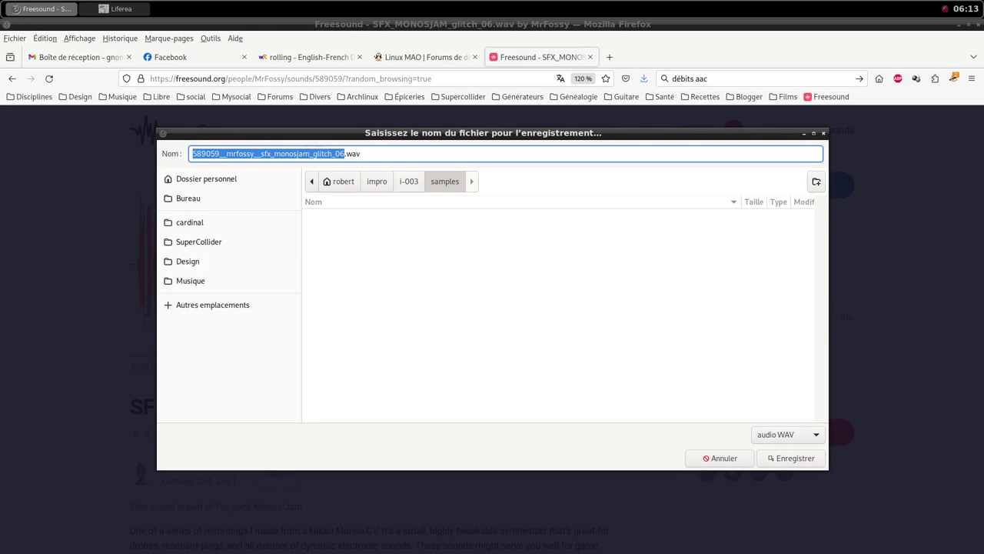
pyautogui.press('Return')
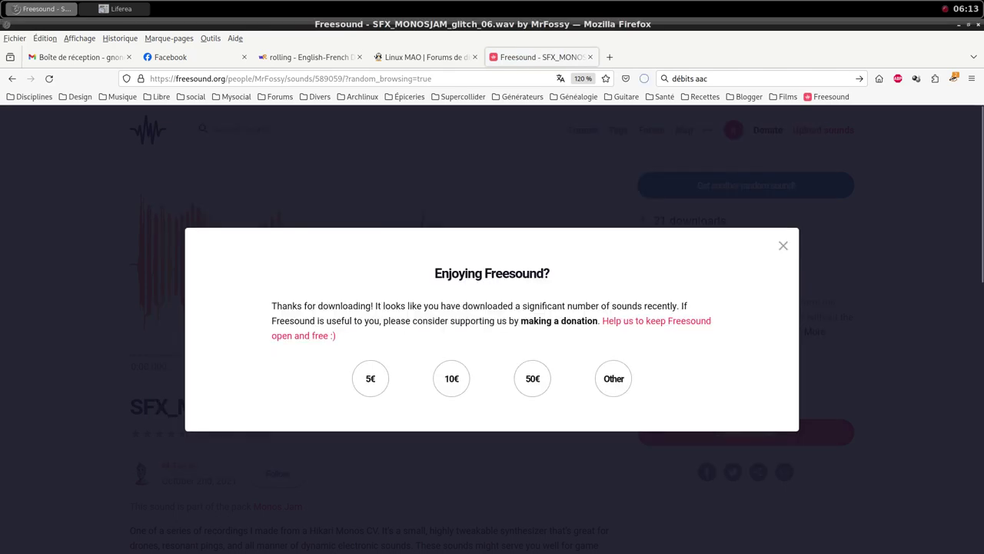
pyautogui.click(782, 245)
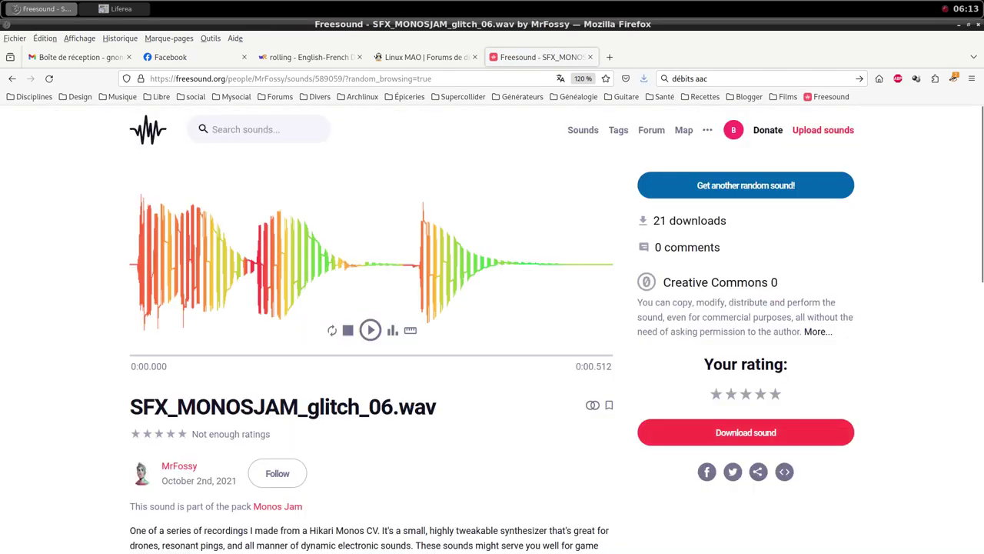
# Step: Switch to the Qtractor session and start a new track named Track 1 with the MIDI type
pyautogui.middleClick(477, 3)
pyautogui.click(587, 90)
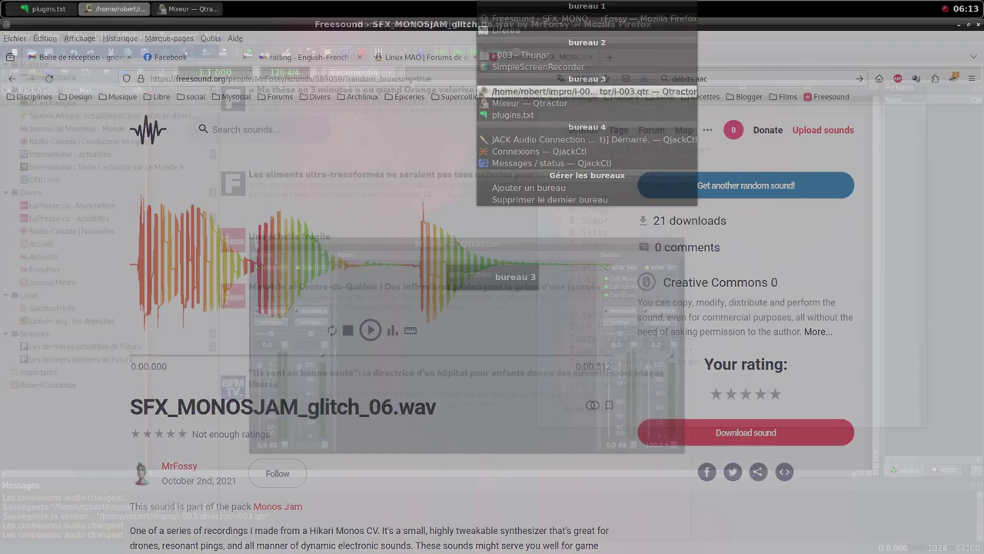
pyautogui.rightClick(381, 302)
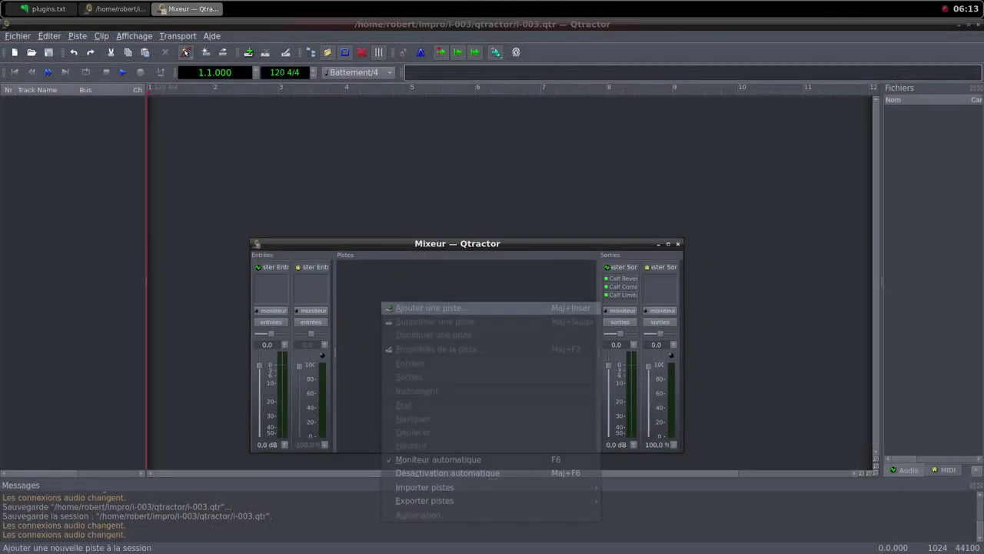
pyautogui.press('Return')
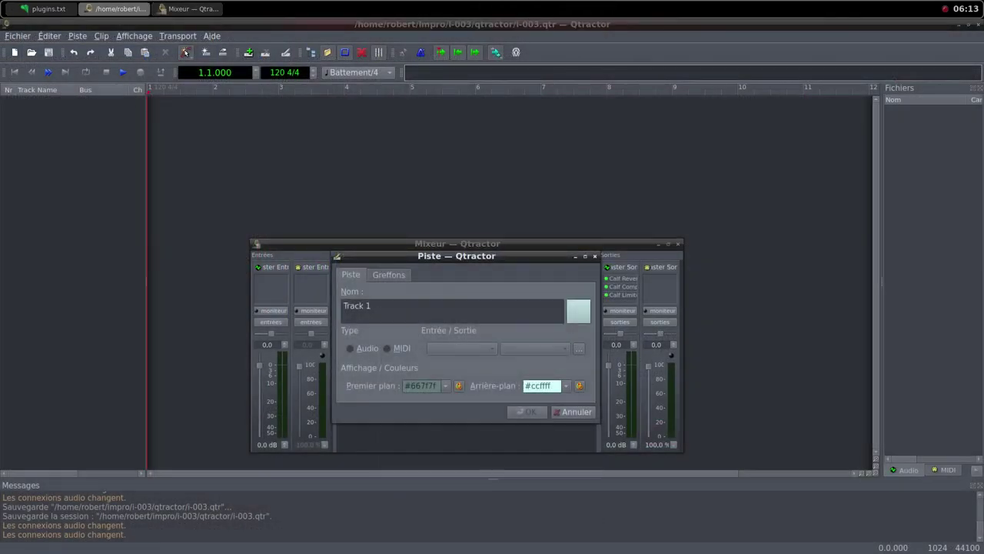
pyautogui.hotkey('alt', 'm')
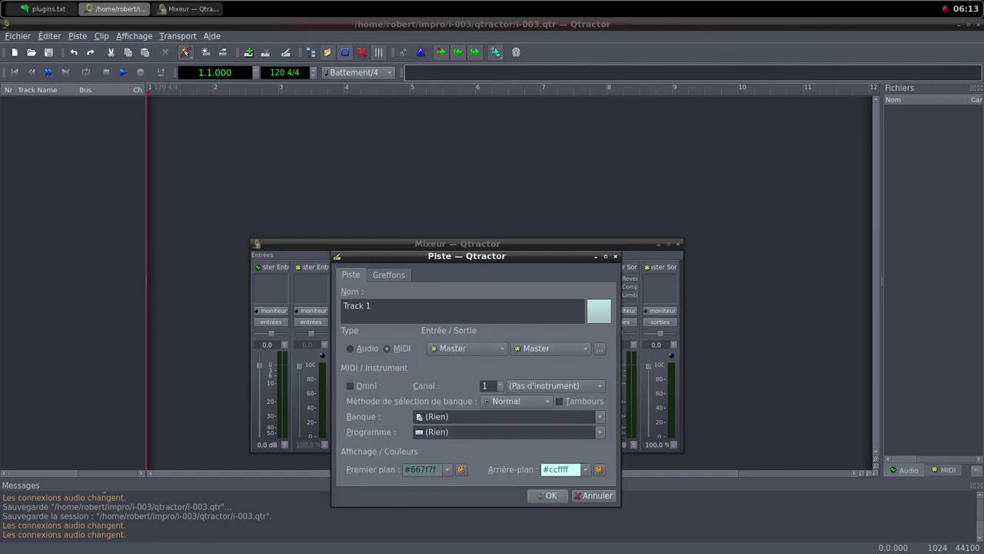
# Step: Add the LV2 plugin samplv1 to the new track's plugin list
pyautogui.hotkey('ctrl', 'Tab')
pyautogui.hotkey('alt', 'a')
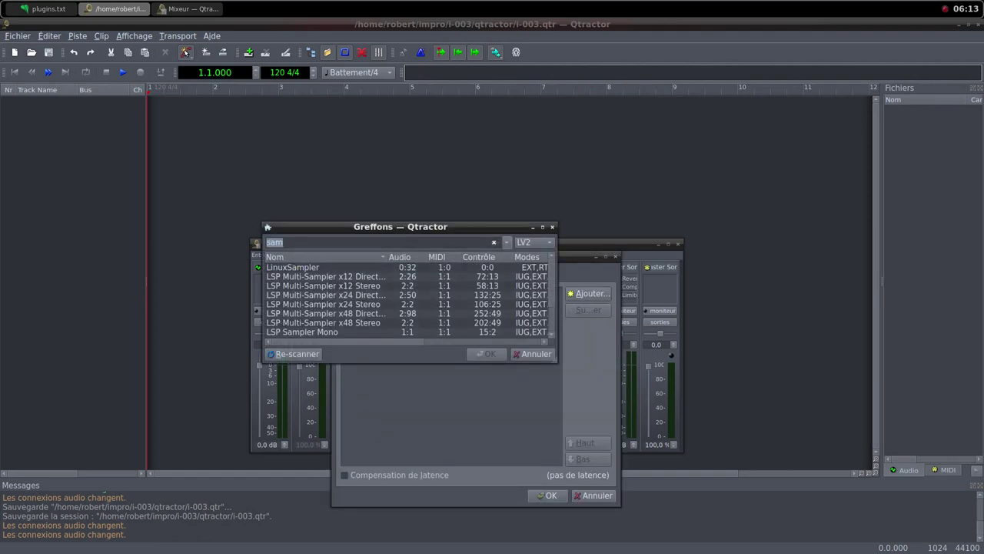
pyautogui.scroll(-2, 408, 300)
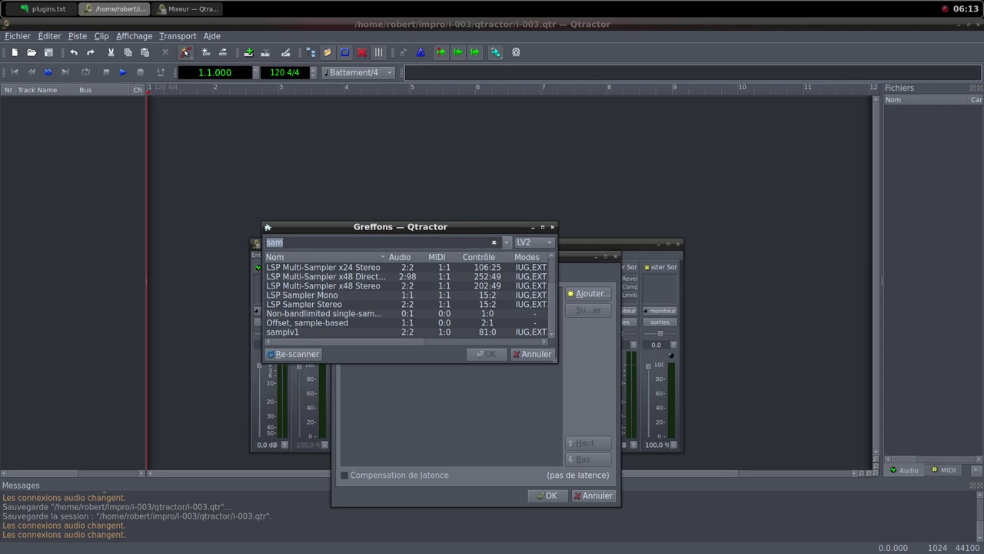
pyautogui.doubleClick(283, 332)
# Step: Load the downloaded sfx_monosjam_glitch_06.wav file as the samplv1 sample
pyautogui.doubleClick(325, 215)
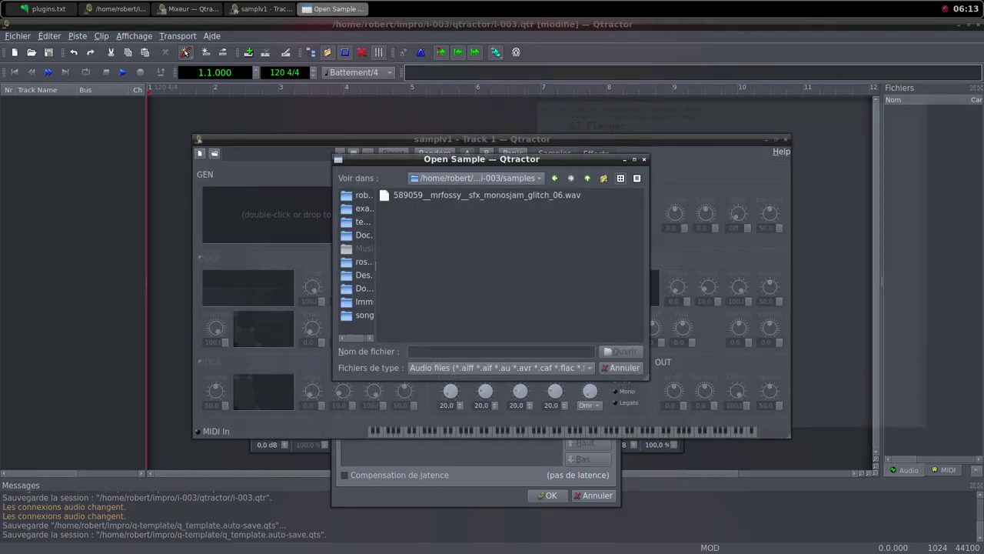
pyautogui.click(486, 195)
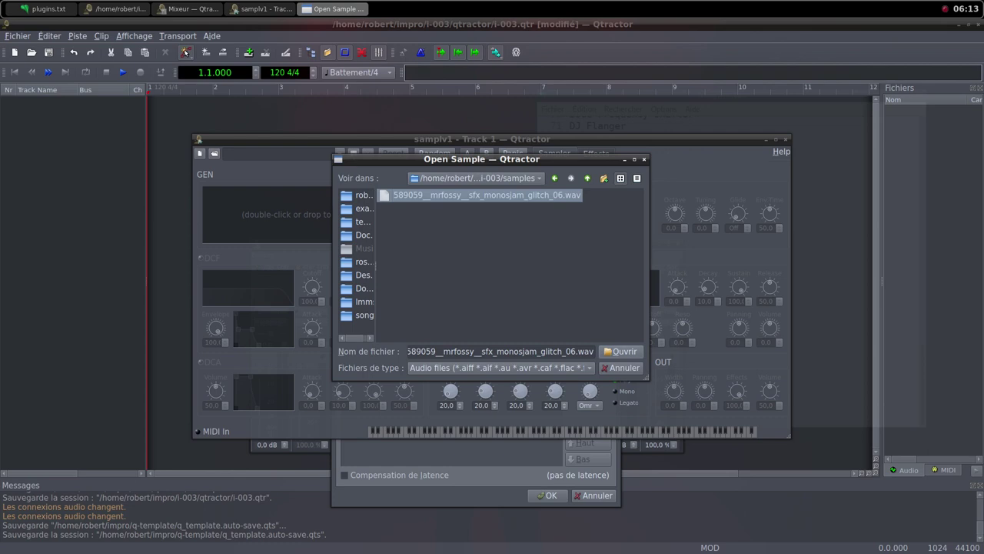
pyautogui.press('Return')
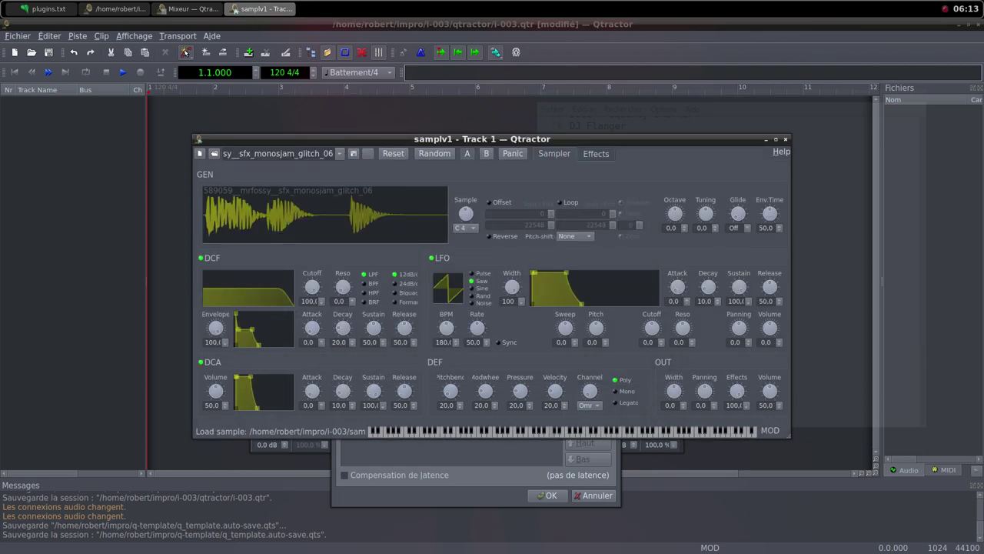
# Step: Set samplv1's DCA volume to 100, close the plugin window and finish creating the track
pyautogui.moveTo(216, 390); pyautogui.dragTo(216, 346)
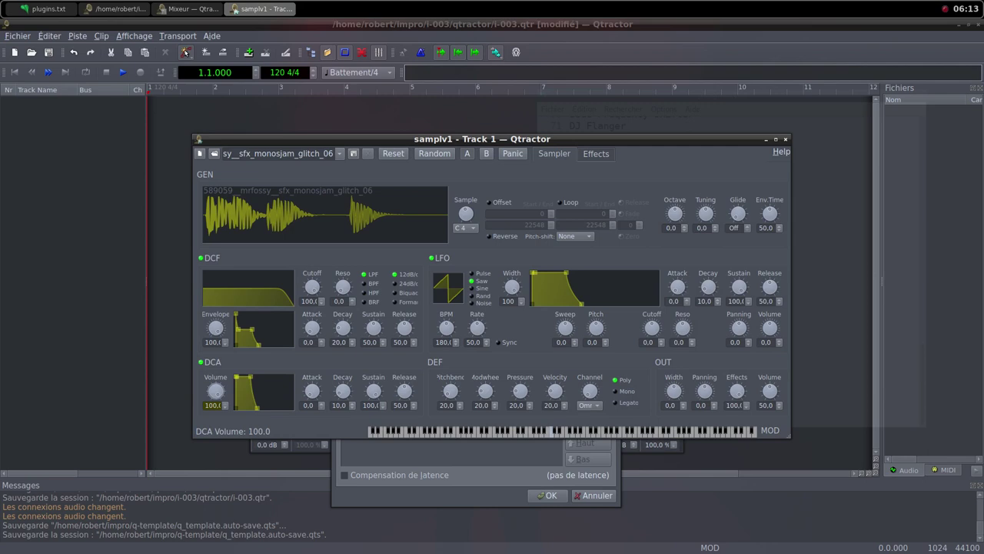
pyautogui.scroll(10, 769, 391)
pyautogui.click(785, 139)
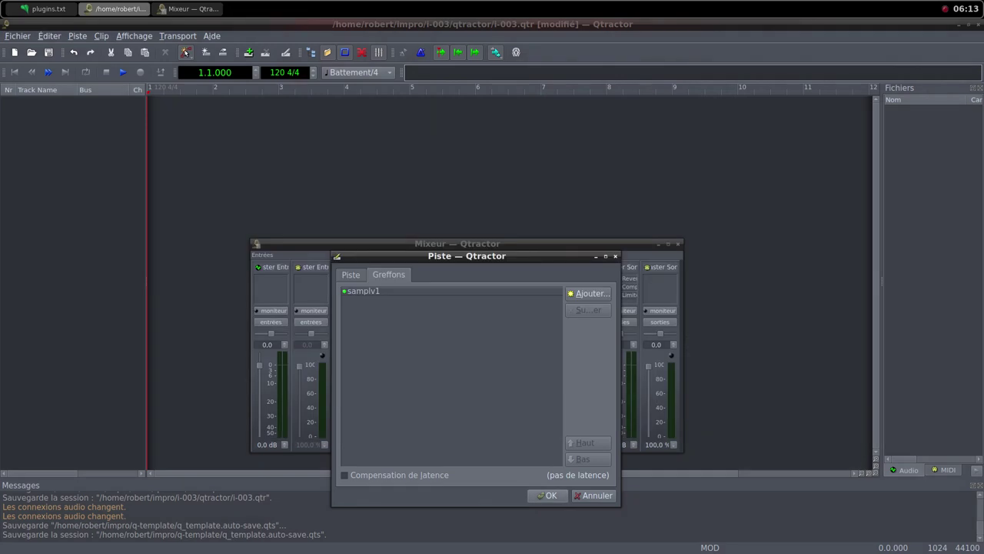
pyautogui.press('Return')
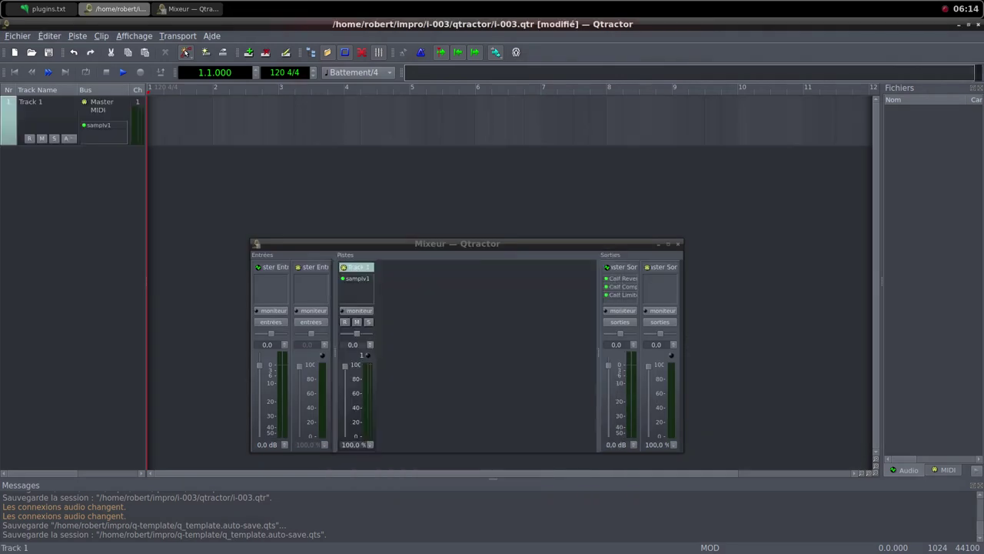
# Step: Create a new MIDI clip at bar 1 of Track 1 and extend it to four bars, ending at 5.1.000
pyautogui.rightClick(183, 125)
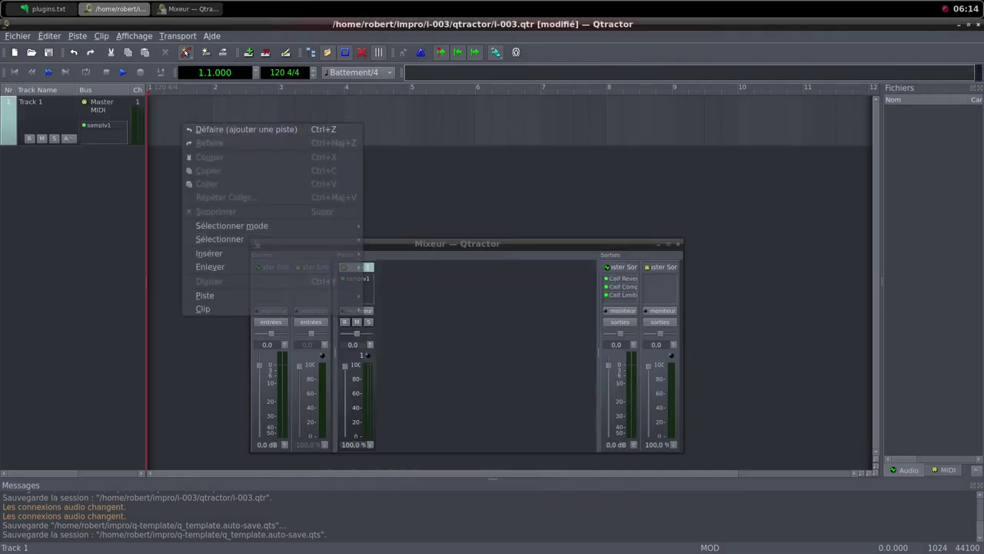
pyautogui.moveTo(338, 308)
pyautogui.click(397, 309)
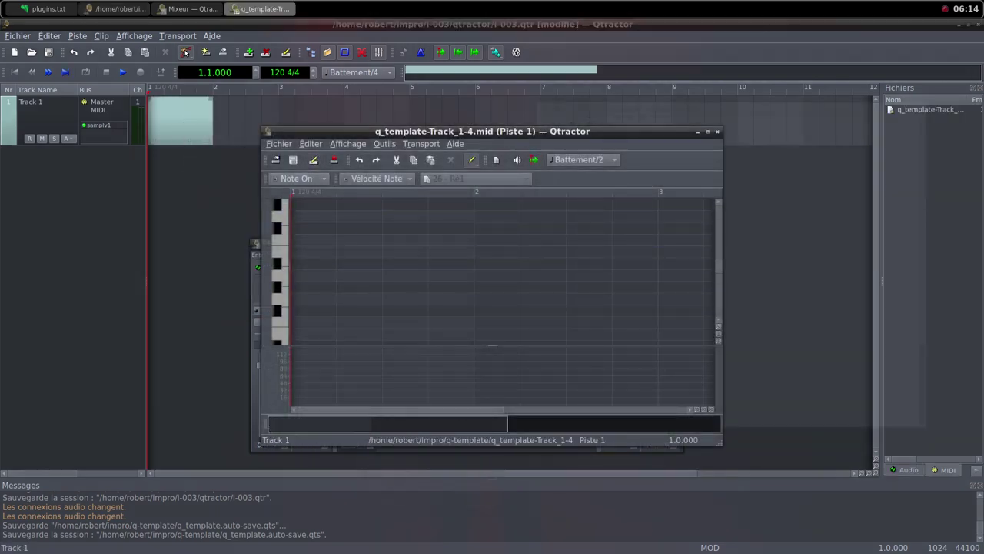
pyautogui.click(182, 123)
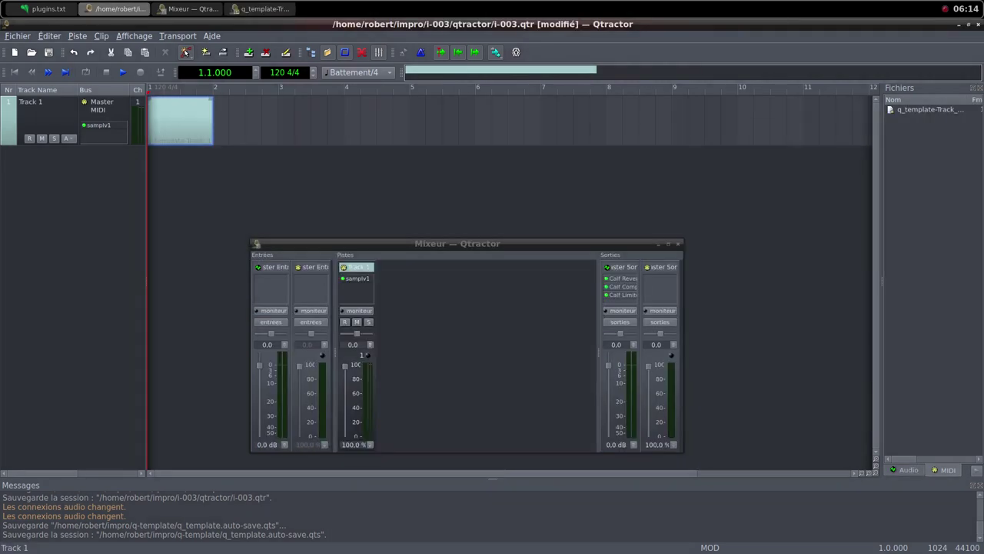
pyautogui.moveTo(212, 123); pyautogui.dragTo(410, 140)
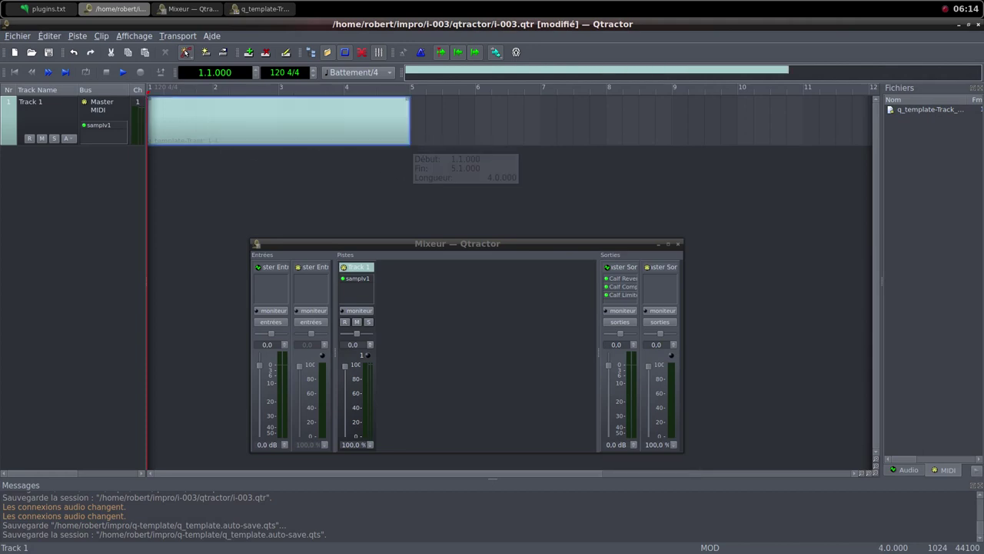
# Step: Set the session's loop range to the four-bar clip on Track 1
pyautogui.rightClick(258, 120)
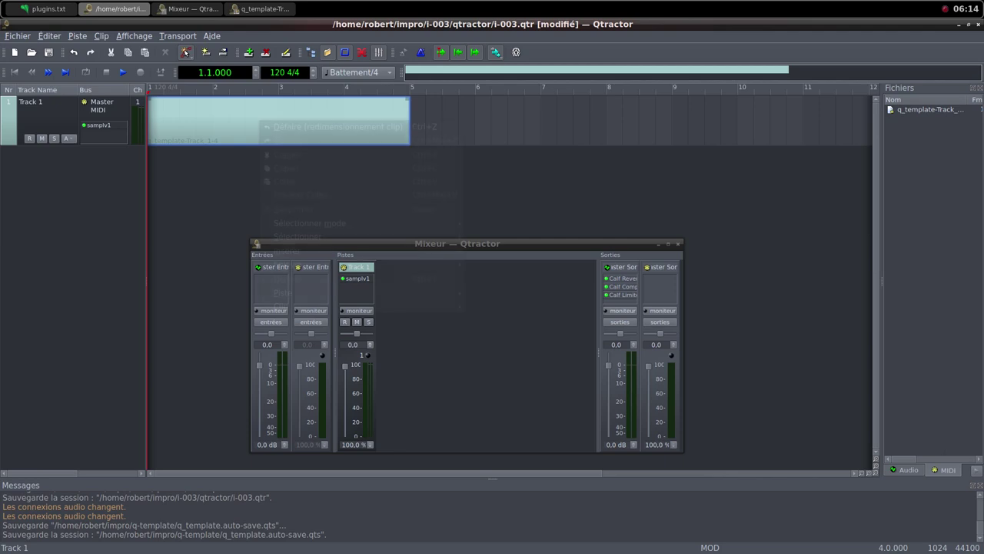
pyautogui.moveTo(308, 306)
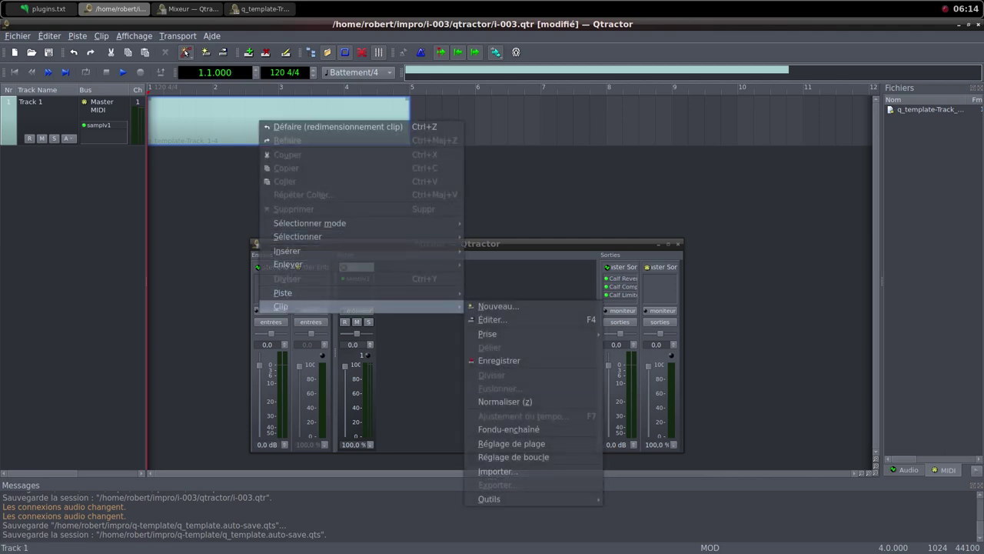
pyautogui.click(514, 457)
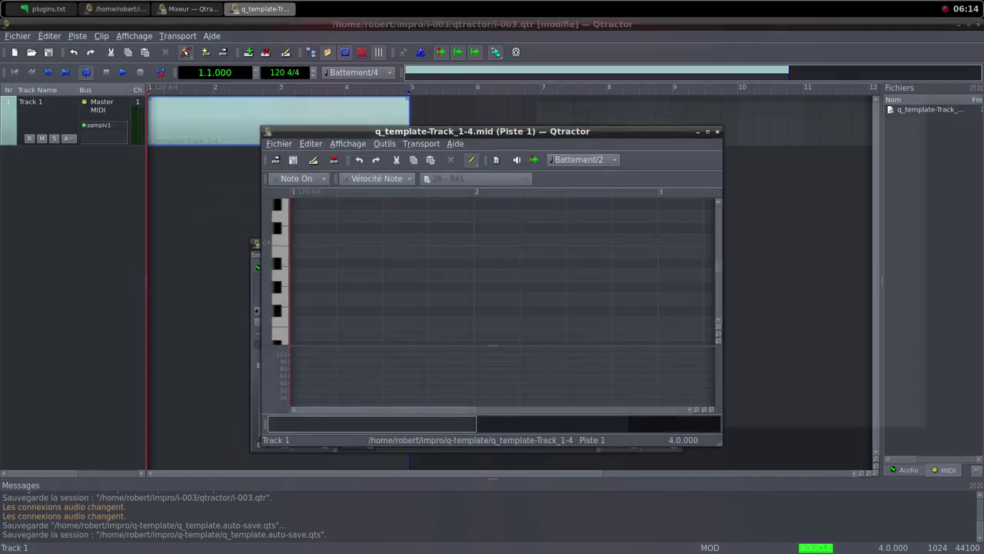
# Step: Fill the clip with eight one-beat C3 notes on beats 1 and 3 of all four bars, and close the clip editor
pyautogui.click(707, 132)
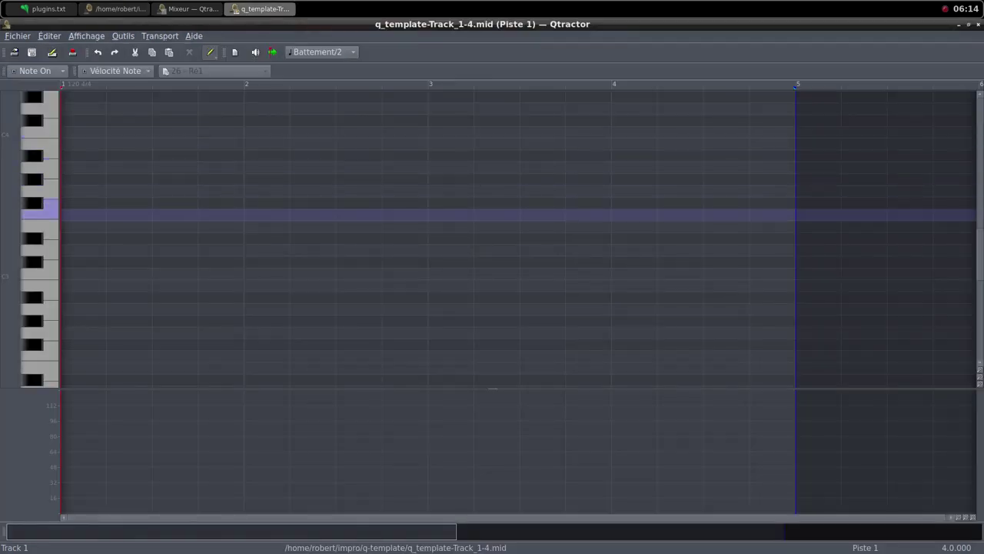
pyautogui.moveTo(66, 273); pyautogui.dragTo(549, 273)
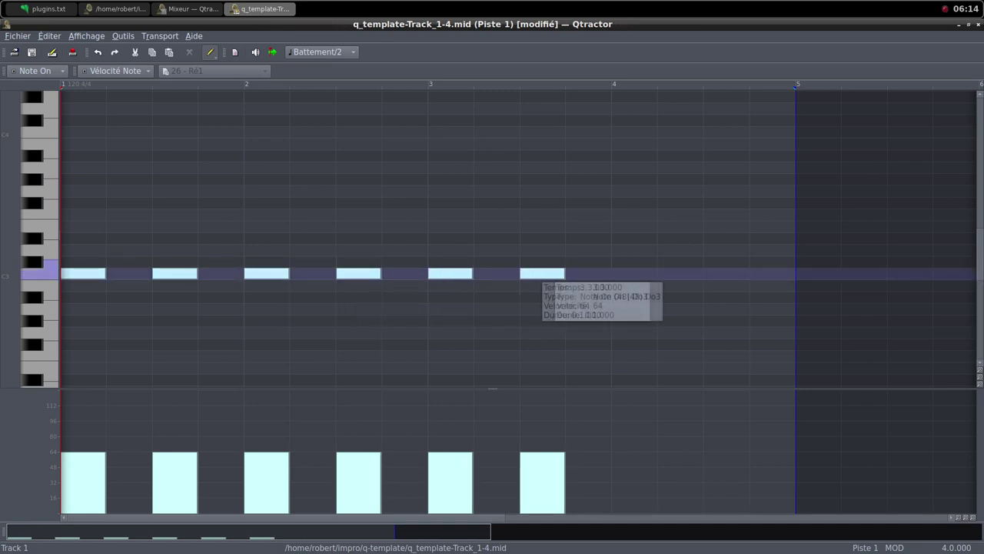
pyautogui.moveTo(614, 274)
pyautogui.mouseDown()
pyautogui.moveTo(772, 273)
pyautogui.moveTo(747, 274)
pyautogui.mouseUp()
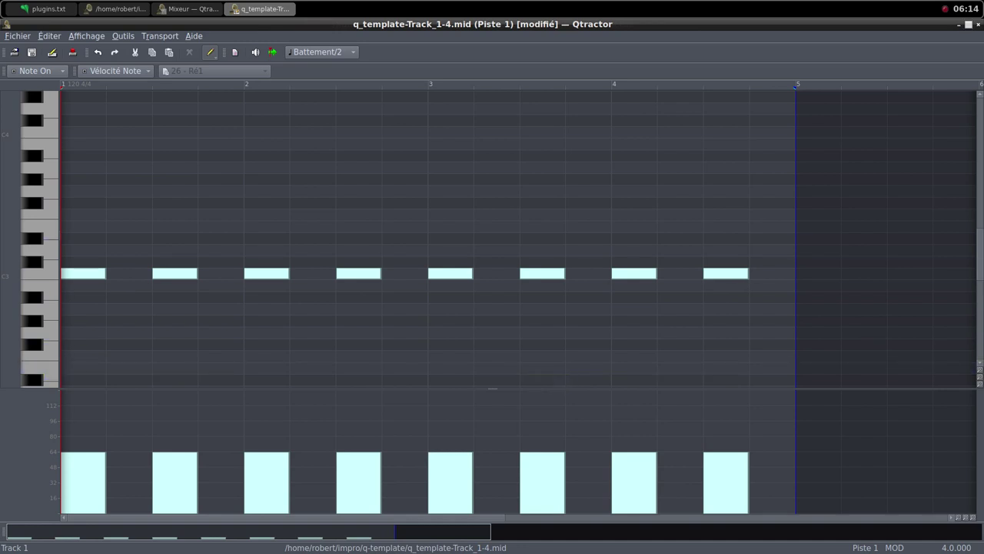
pyautogui.click(968, 25)
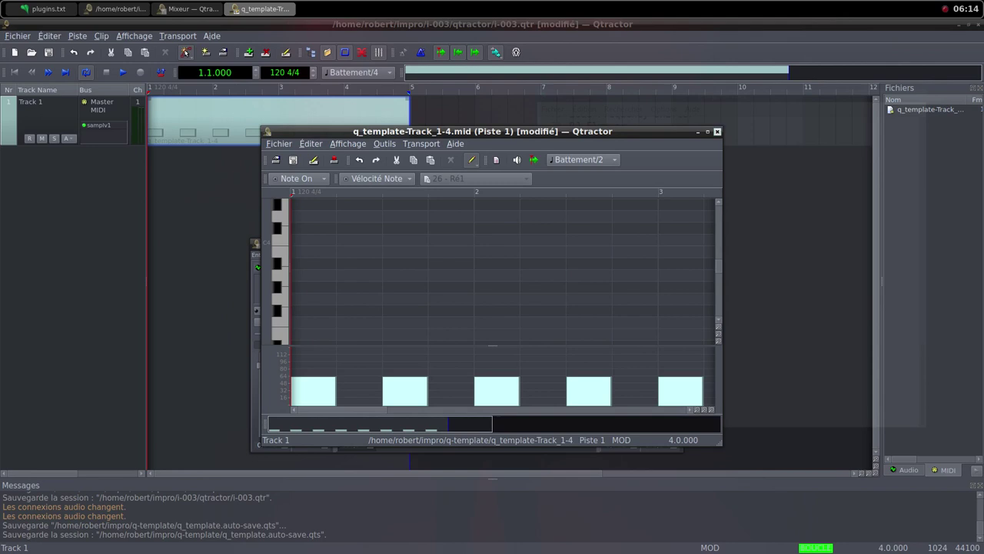
pyautogui.click(717, 131)
# Step: Start looped playback with Track 1's mixer volume at 0% and fade it up to 100%
pyautogui.moveTo(345, 367); pyautogui.dragTo(345, 435)
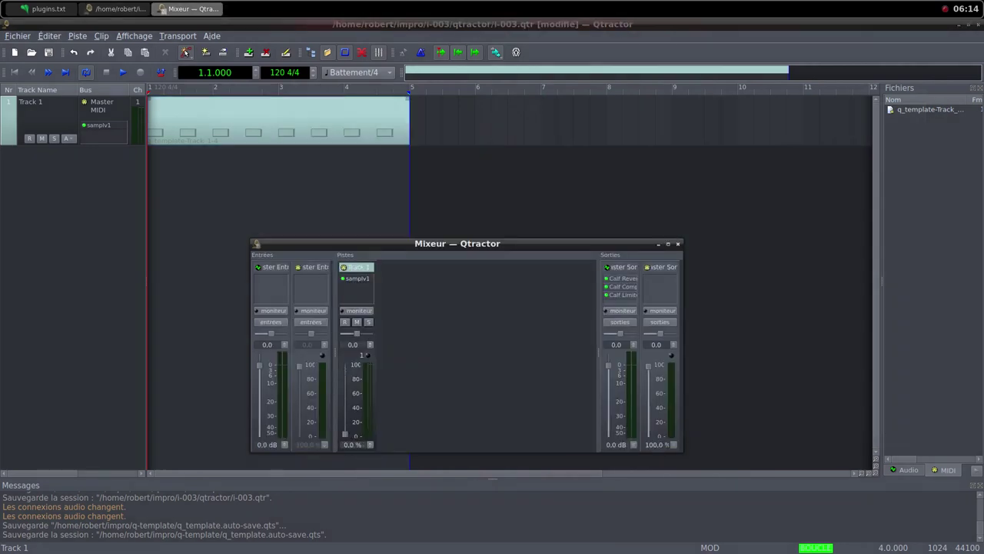
pyautogui.press('space')
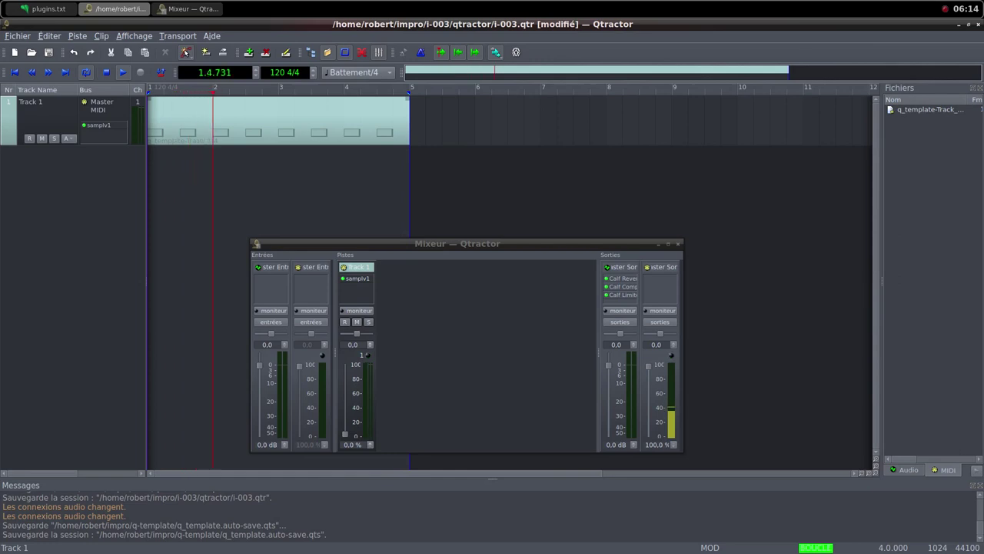
pyautogui.moveTo(345, 434); pyautogui.dragTo(344, 365)
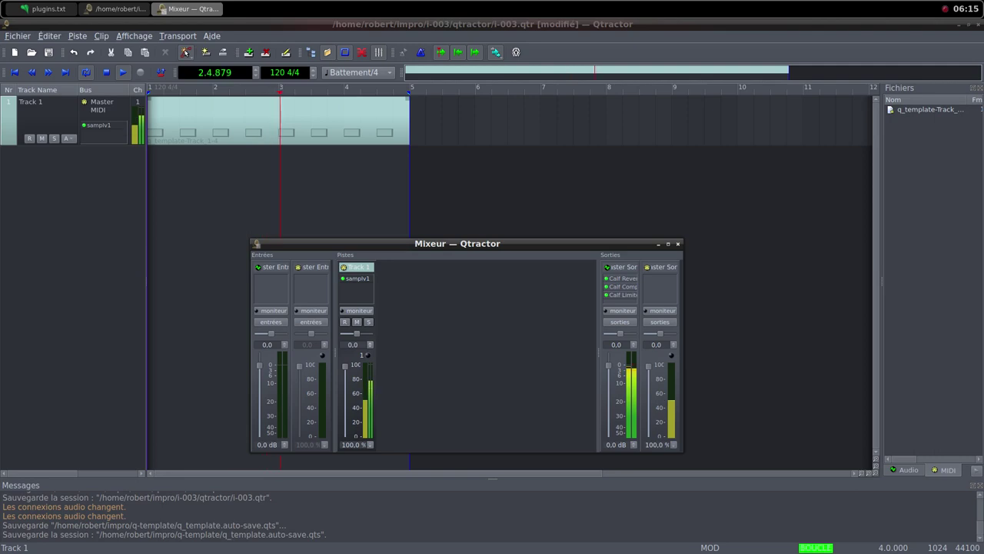
# Step: Add the Simple amplifier plugin after samplv1 on Track 1 and set its Amps gain to 6.020 dB
pyautogui.rightClick(343, 277)
pyautogui.click(361, 292)
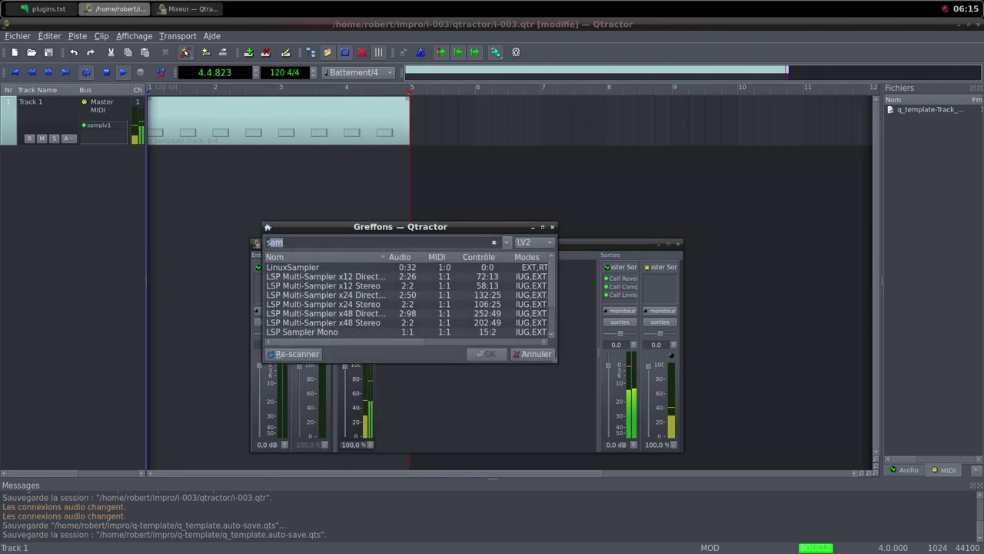
pyautogui.write('simp')
pyautogui.press('Down')
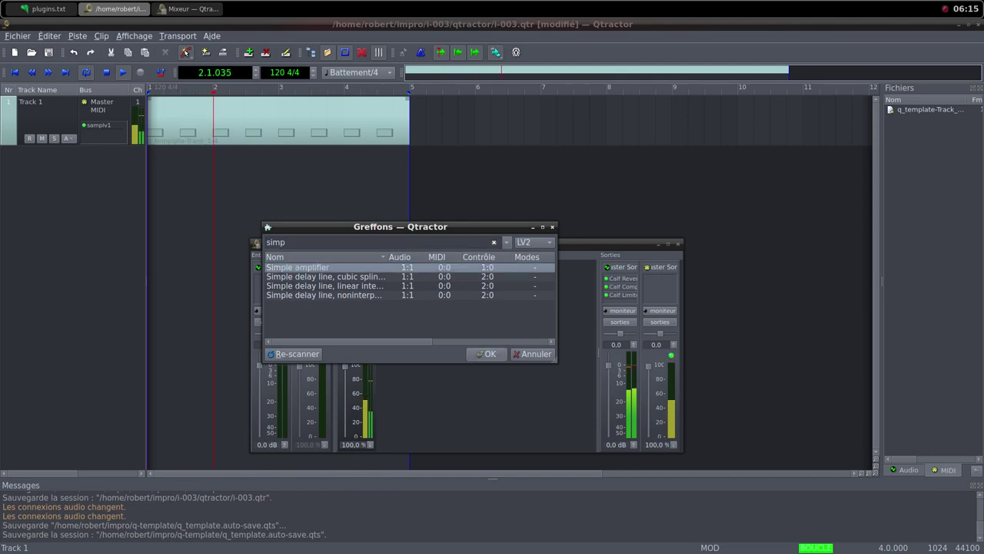
pyautogui.press('Return')
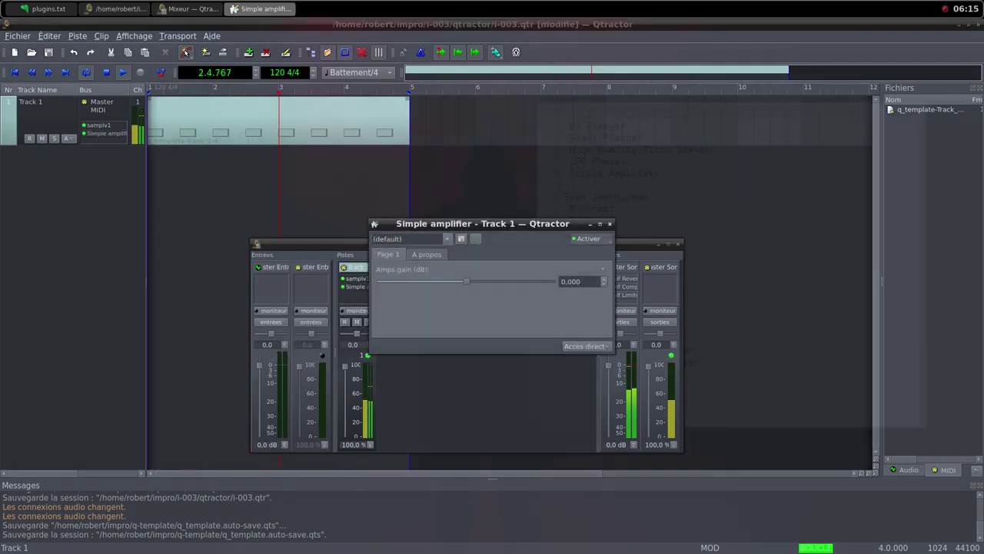
pyautogui.moveTo(466, 281); pyautogui.dragTo(474, 281)
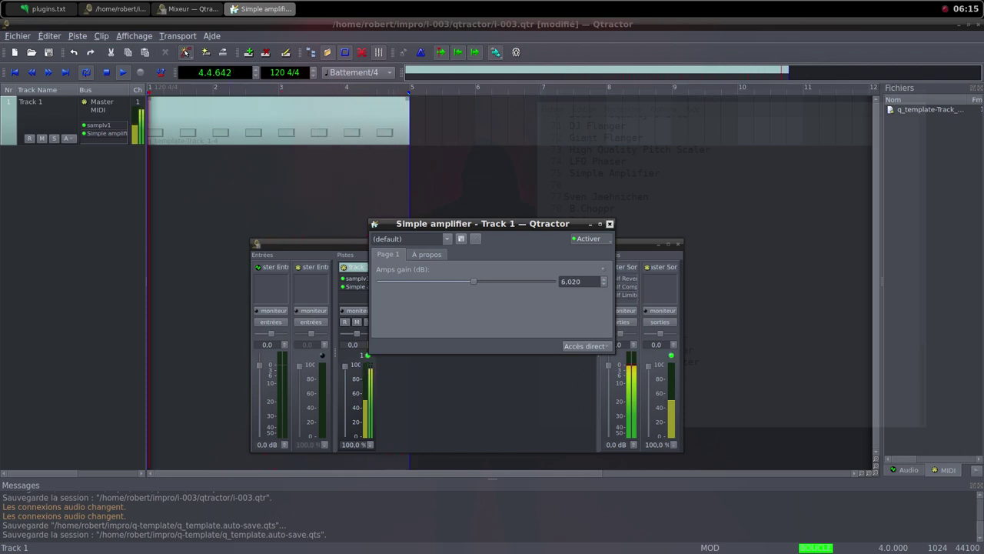
# Step: Close the Simple amplifier settings, switch to Freesound in Firefox and get another random sound
pyautogui.click(609, 223)
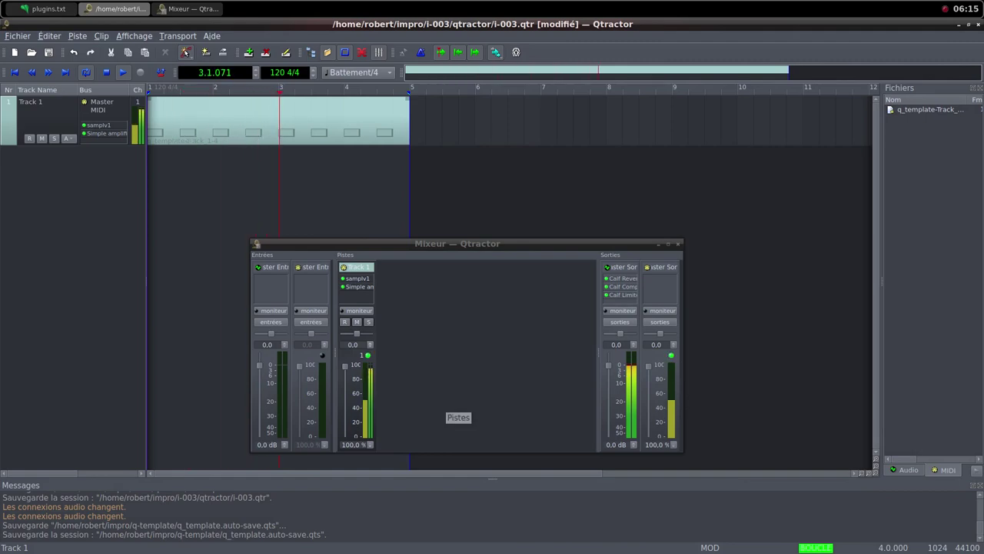
pyautogui.middleClick(485, 1)
pyautogui.click(523, 18)
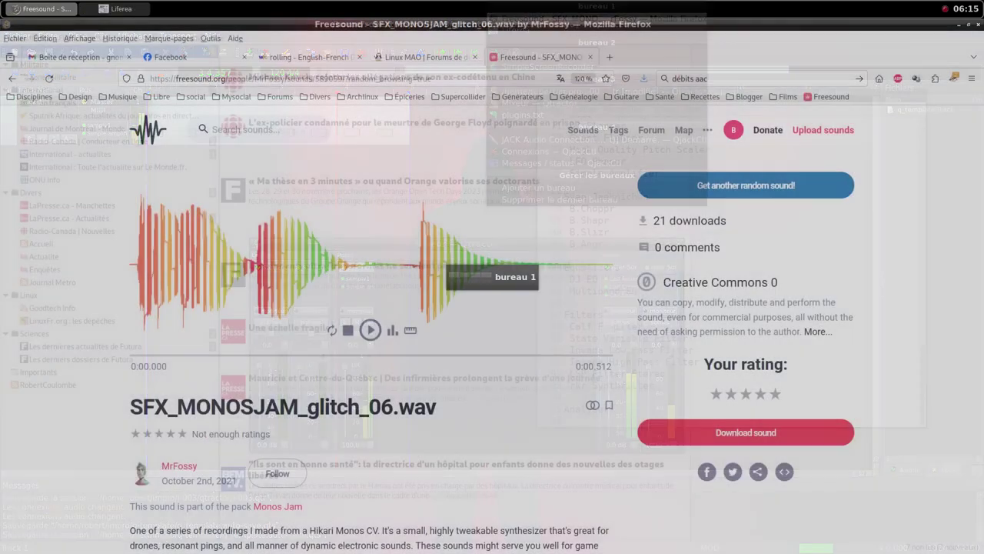
pyautogui.click(746, 185)
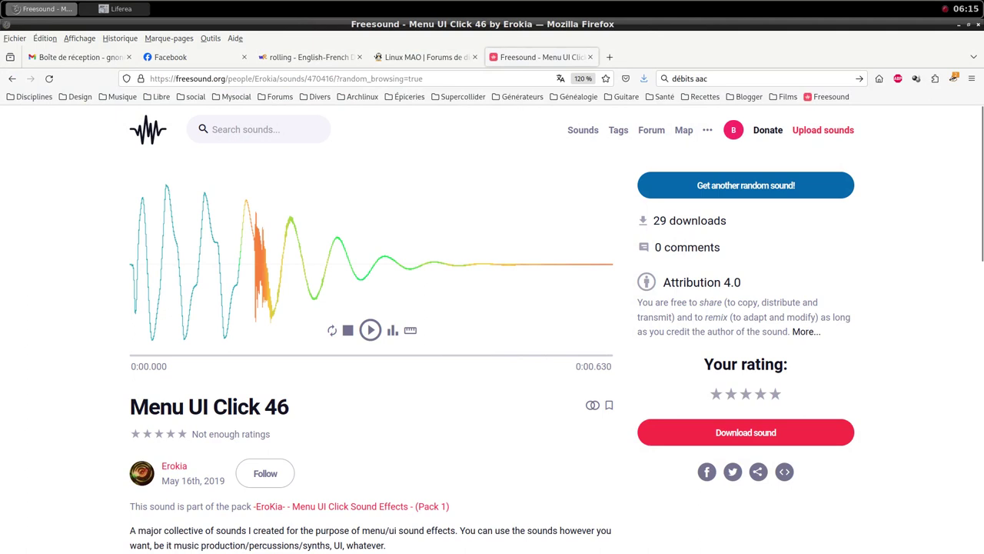
# Step: Review the Menu UI Click 46 sound page and download its WAV file into the i-003 samples folder
pyautogui.scroll(-2, 492, 354)
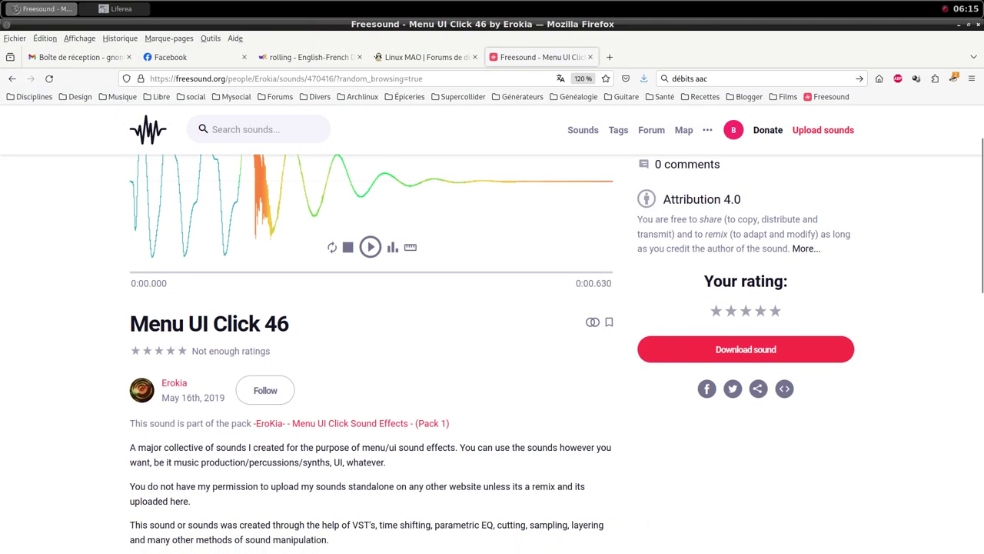
pyautogui.scroll(-8, 492, 354)
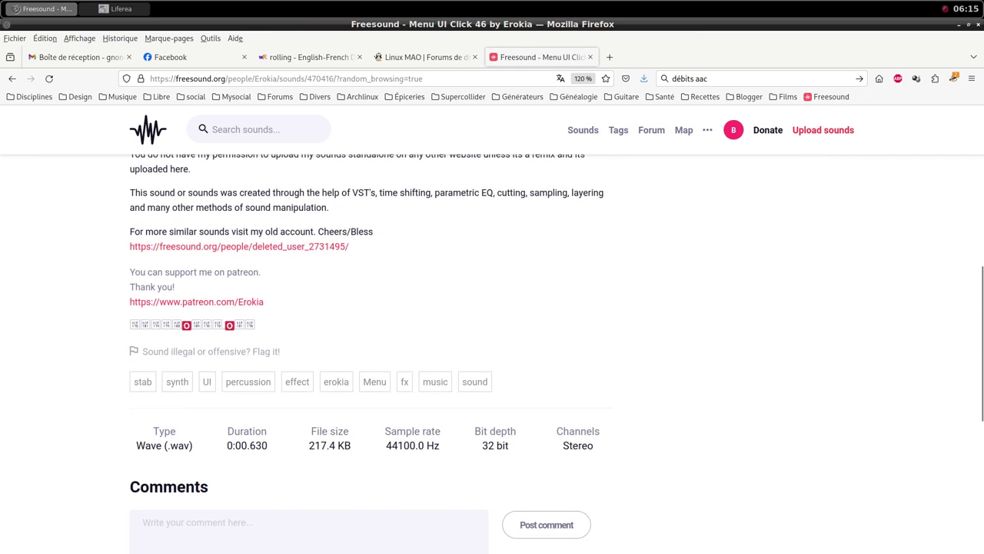
pyautogui.scroll(10, 492, 354)
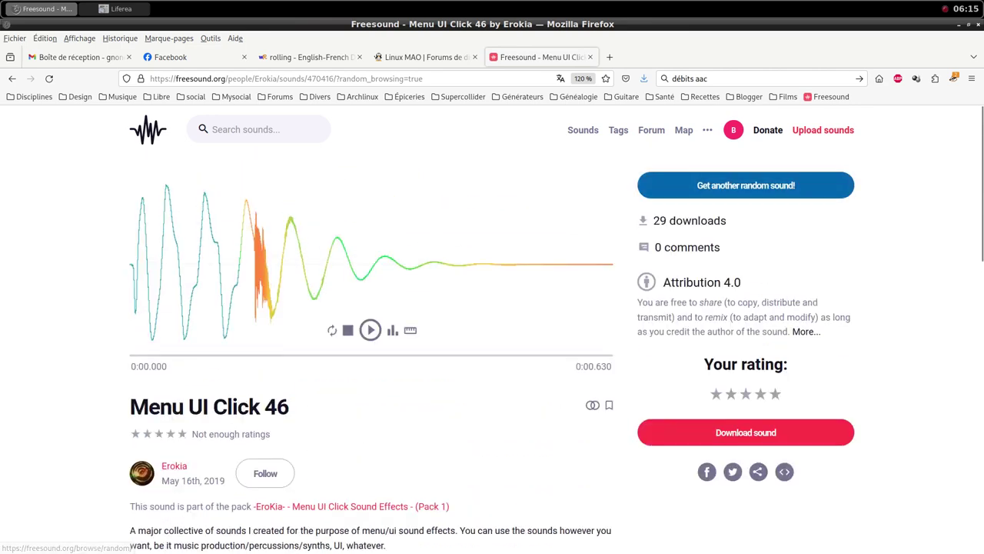
pyautogui.click(745, 432)
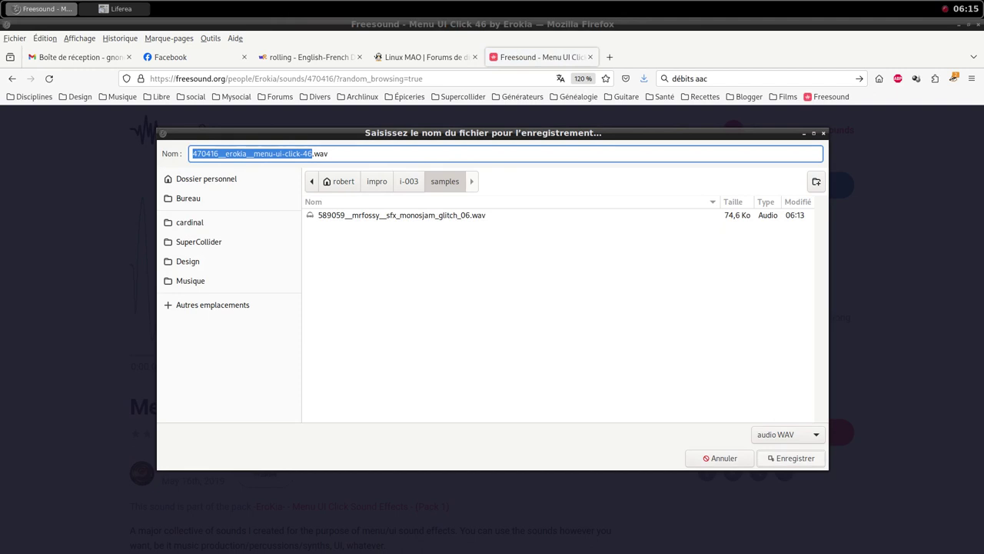
pyautogui.click(771, 458)
pyautogui.click(783, 245)
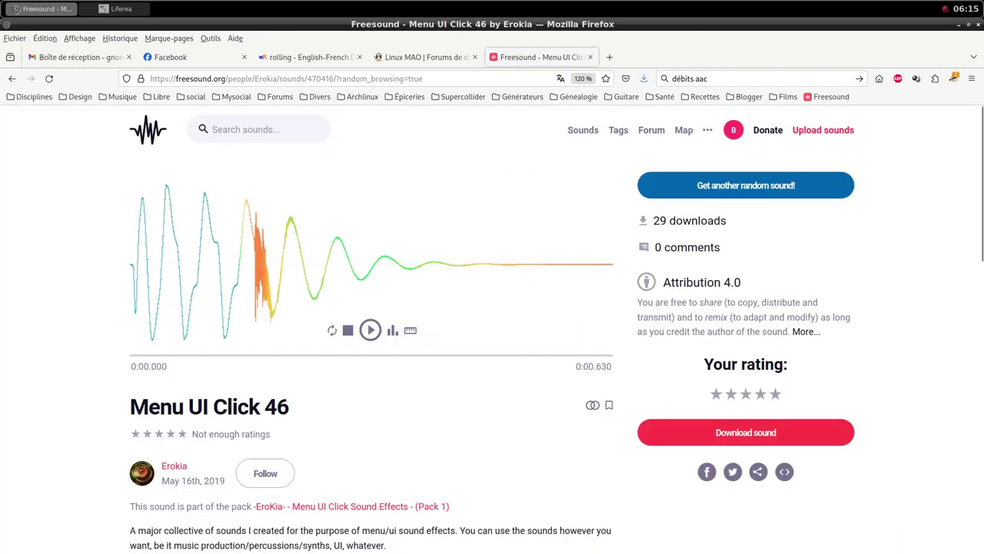
# Step: Switch back to the Qtractor session and open the settings for a new MIDI track named Track 2
pyautogui.middleClick(421, 2)
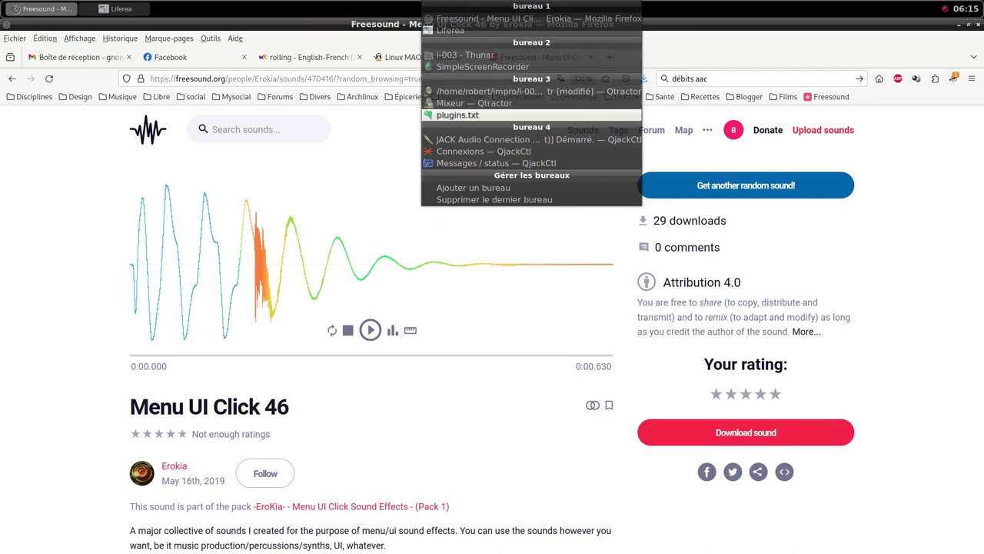
pyautogui.press('Up')
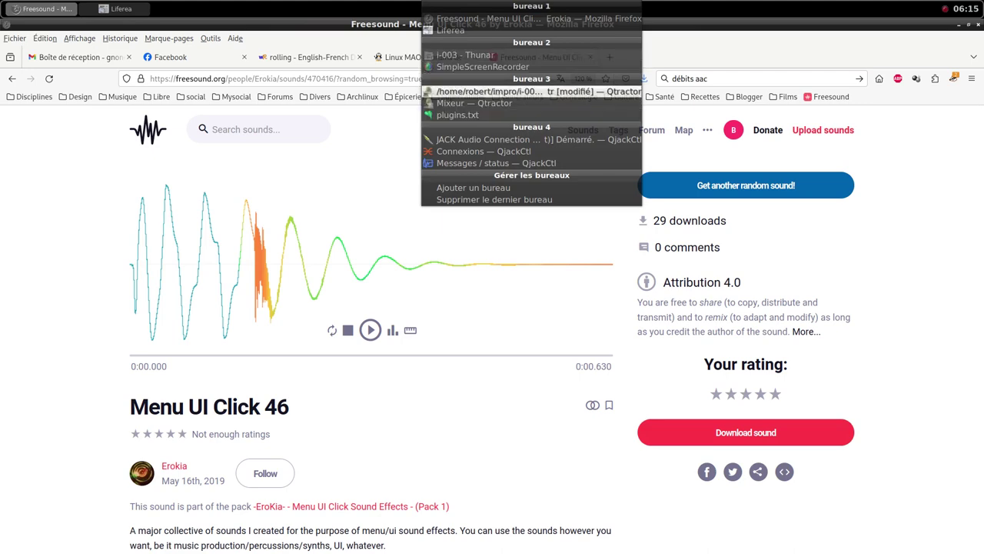
pyautogui.press('Return')
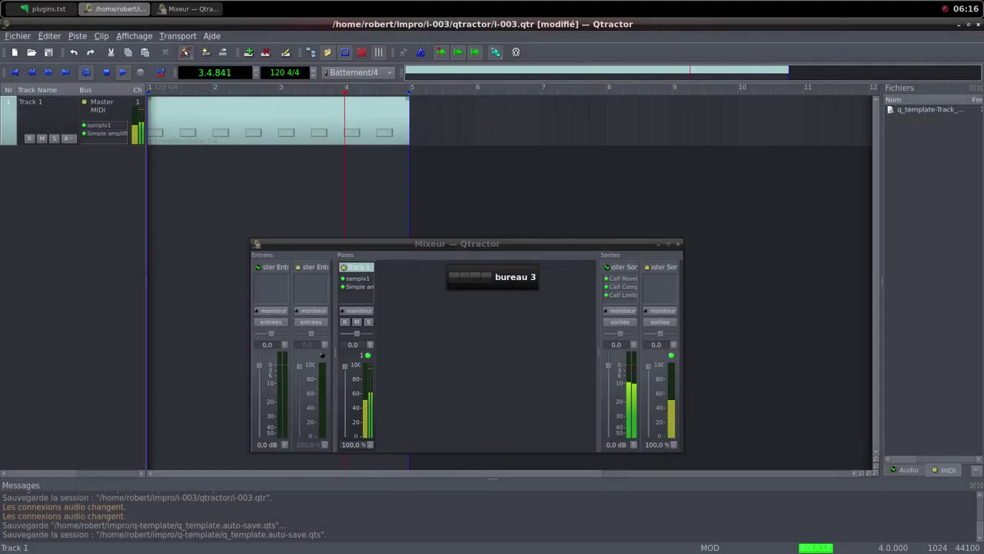
pyautogui.rightClick(446, 311)
pyautogui.click(485, 315)
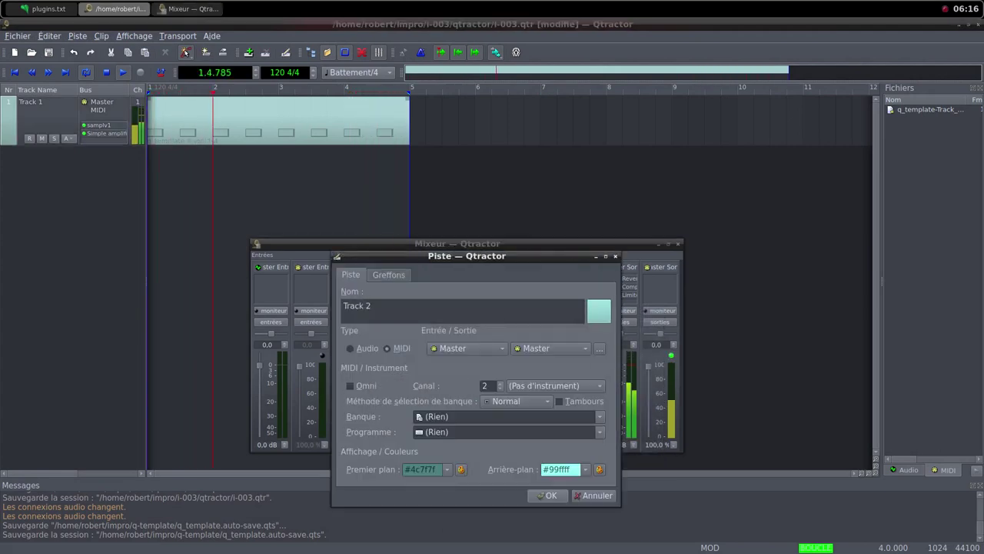
# Step: Find samplv1 among the LV2 plugins and add it to the new track's plugin list
pyautogui.hotkey('ctrl', 'Tab')
pyautogui.hotkey('alt', 'a')
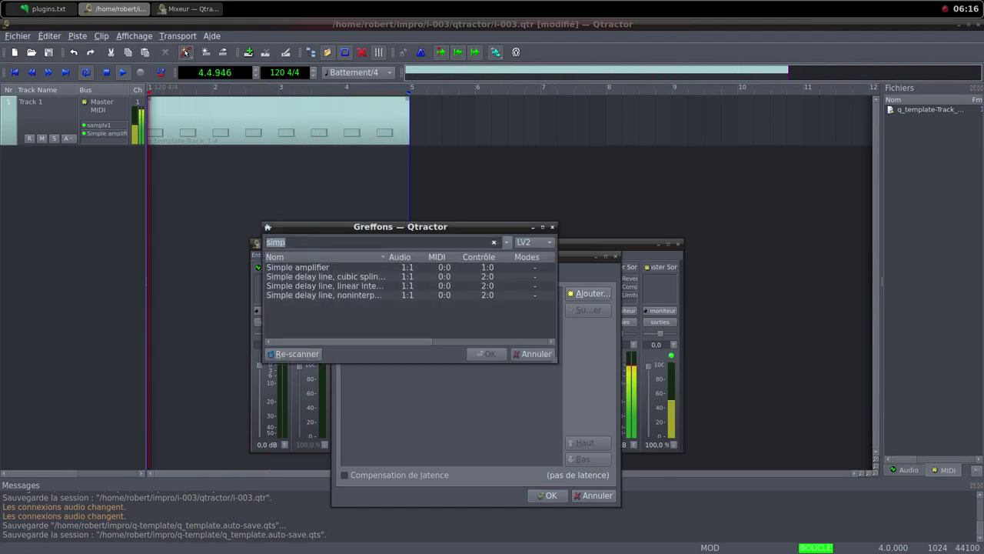
pyautogui.write('sa')
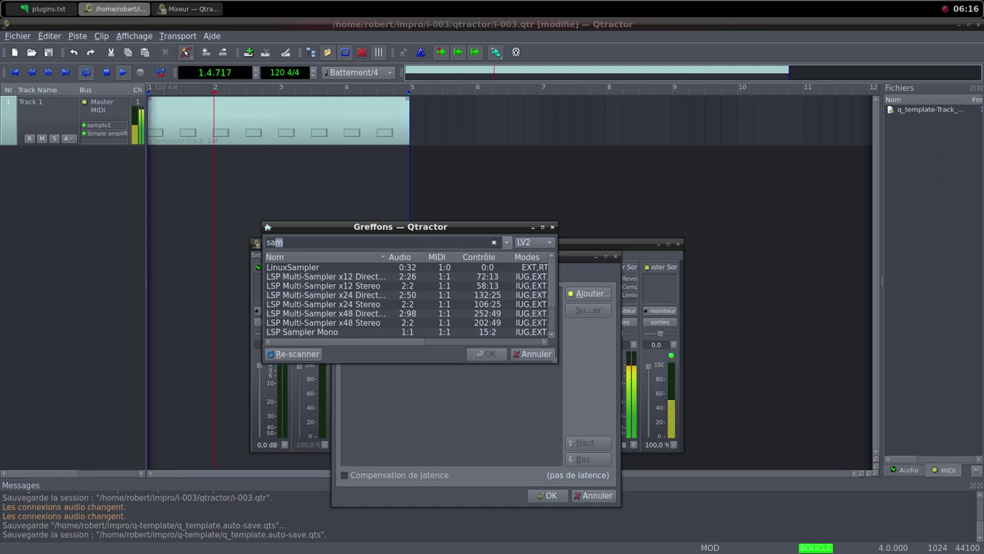
pyautogui.write('m')
pyautogui.scroll(-2, 407, 300)
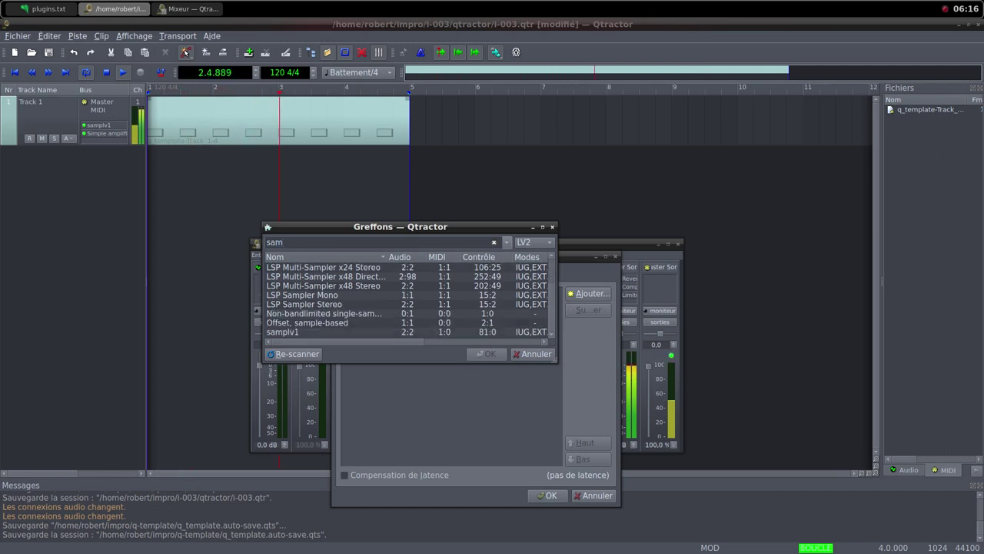
pyautogui.doubleClick(283, 332)
# Step: Load the sample 470416__erokia__menu-ui-click-46.wav into samplv1 on Track 2
pyautogui.doubleClick(324, 215)
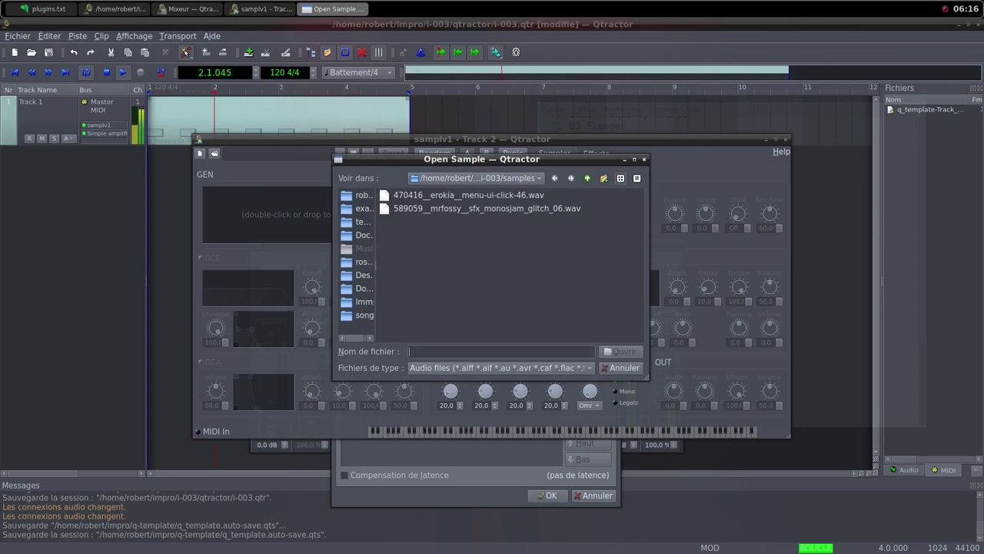
pyautogui.click(469, 195)
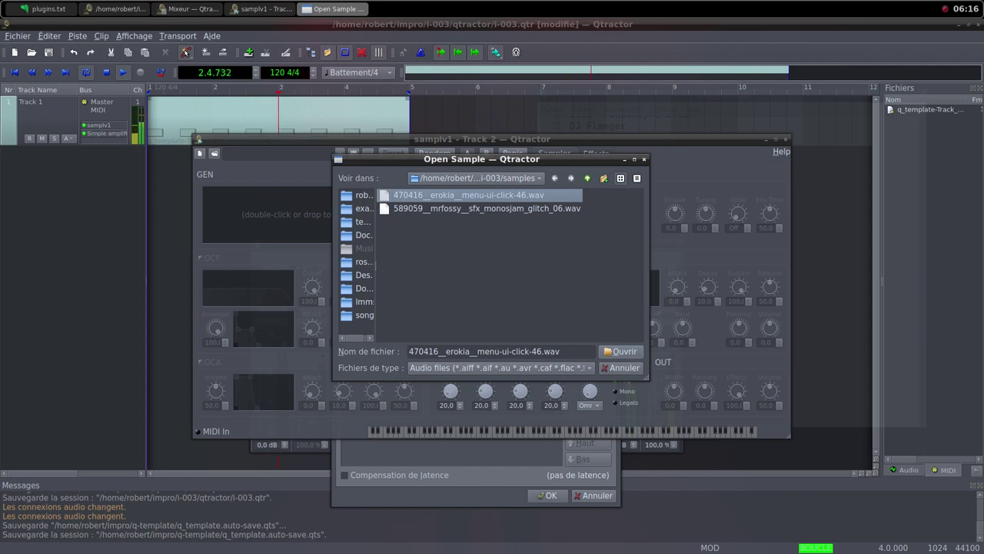
pyautogui.click(621, 351)
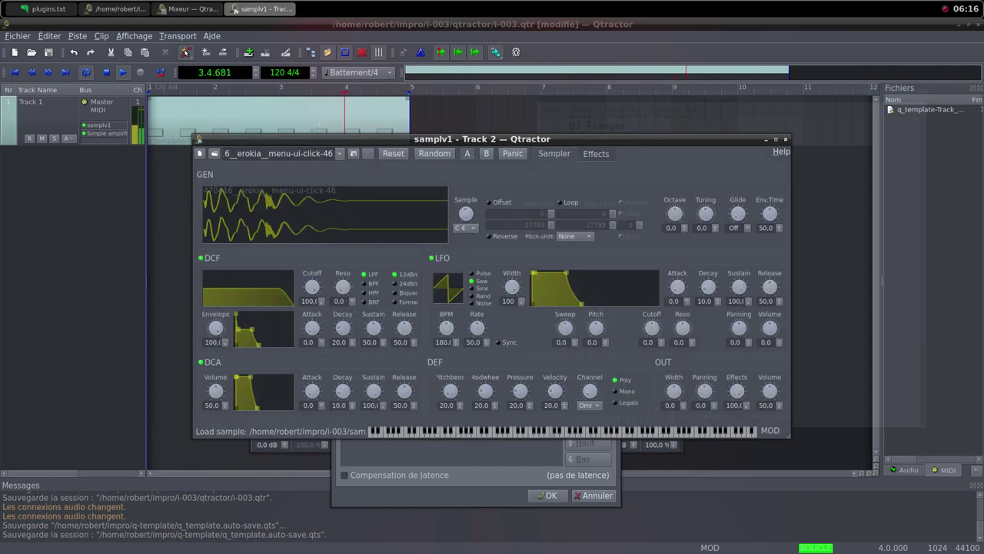
# Step: Set samplv1's DCA Volume and OUT Volume to 100, close its window and confirm the creation of Track 2
pyautogui.scroll(5, 216, 391)
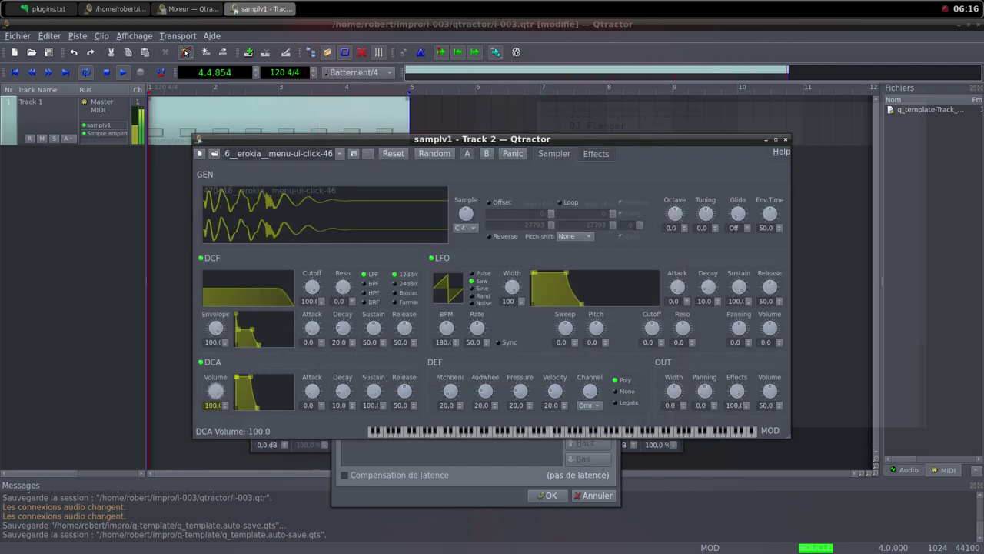
pyautogui.scroll(5, 769, 392)
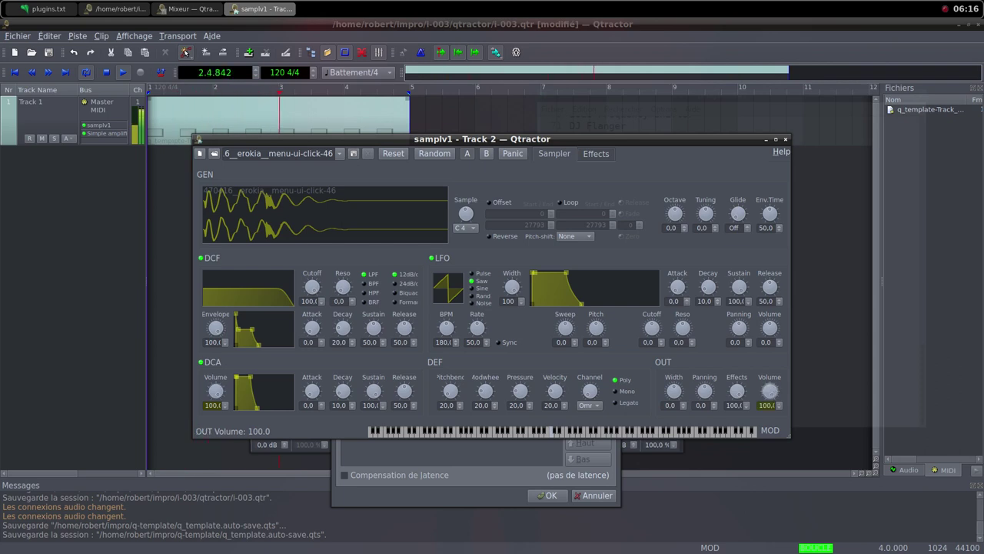
pyautogui.click(786, 139)
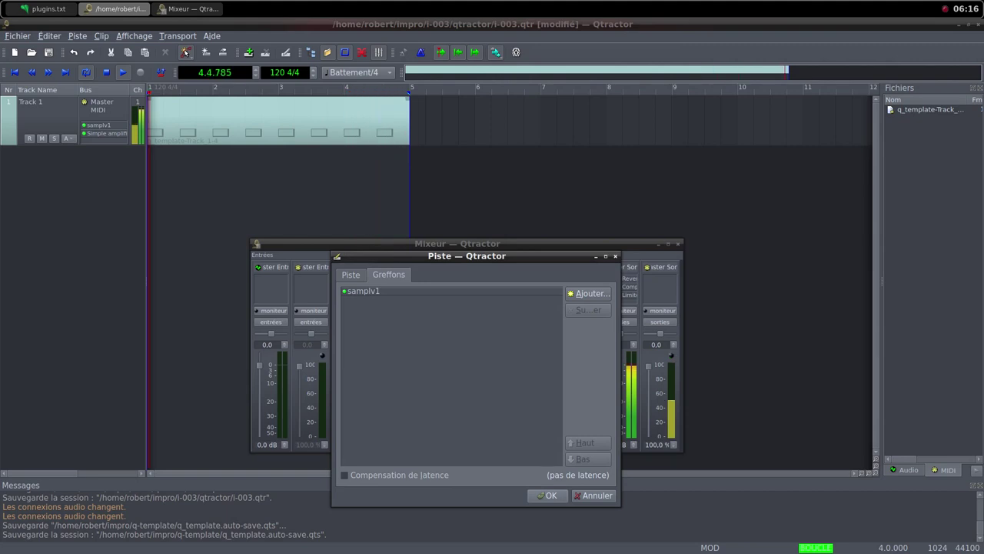
pyautogui.press('Return')
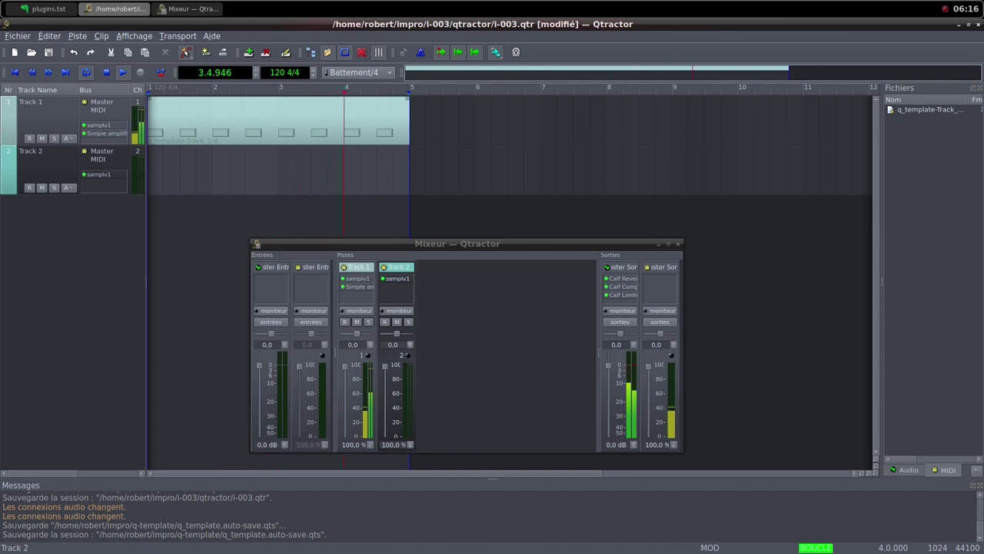
# Step: Add the AM pitchshifter plugin after Simple amplifier on Track 1 and set its pitch shift to 0.723
pyautogui.rightClick(358, 291)
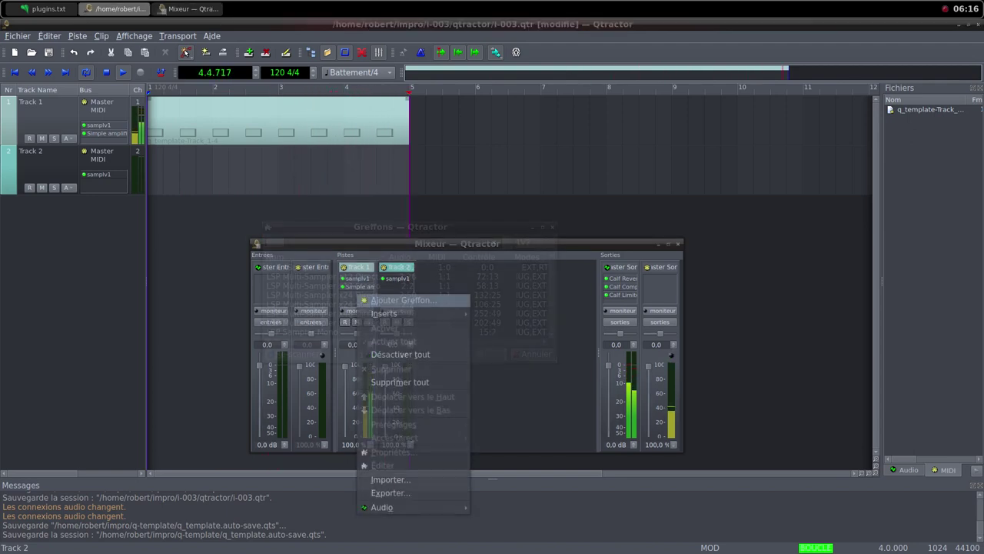
pyautogui.click(400, 299)
pyautogui.write('anal')
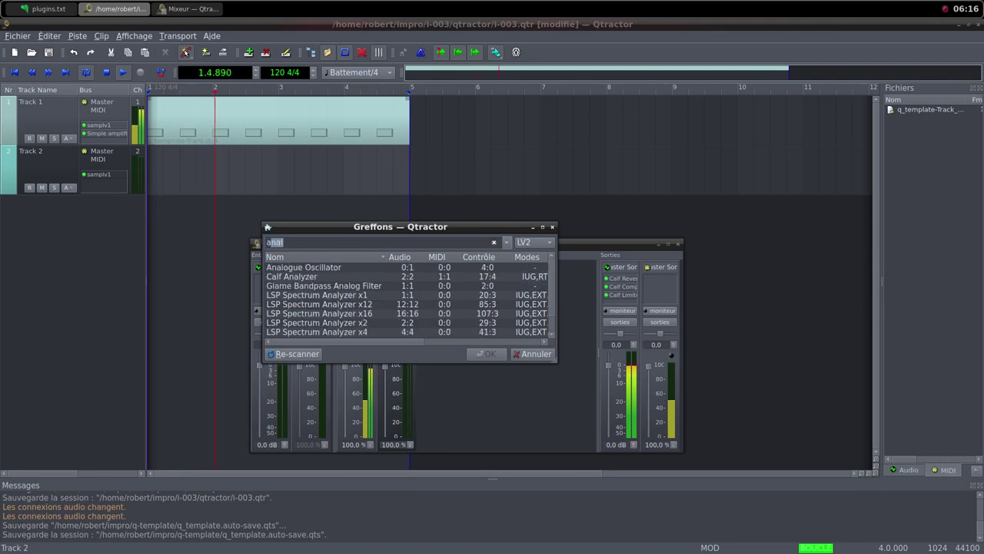
pyautogui.write('am')
pyautogui.click(295, 267)
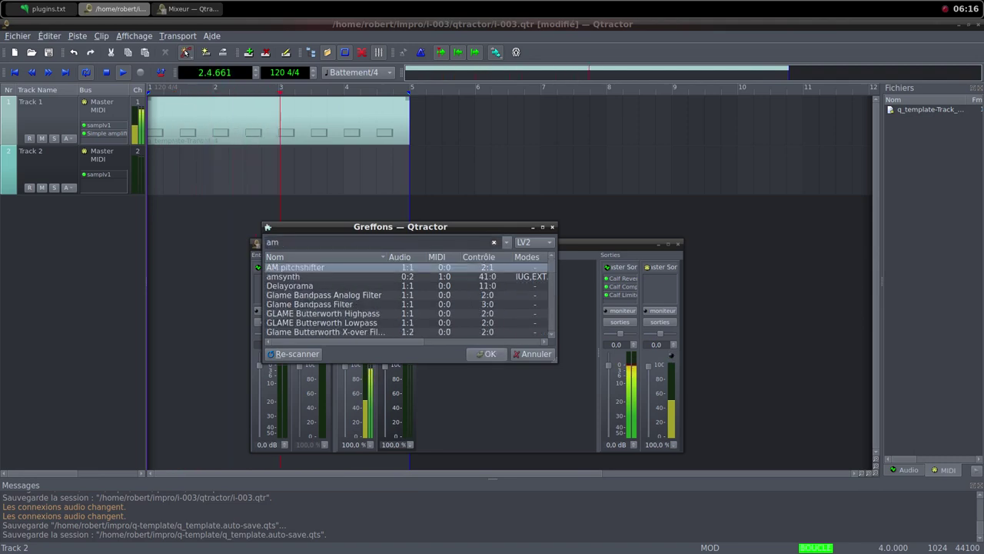
pyautogui.press('Return')
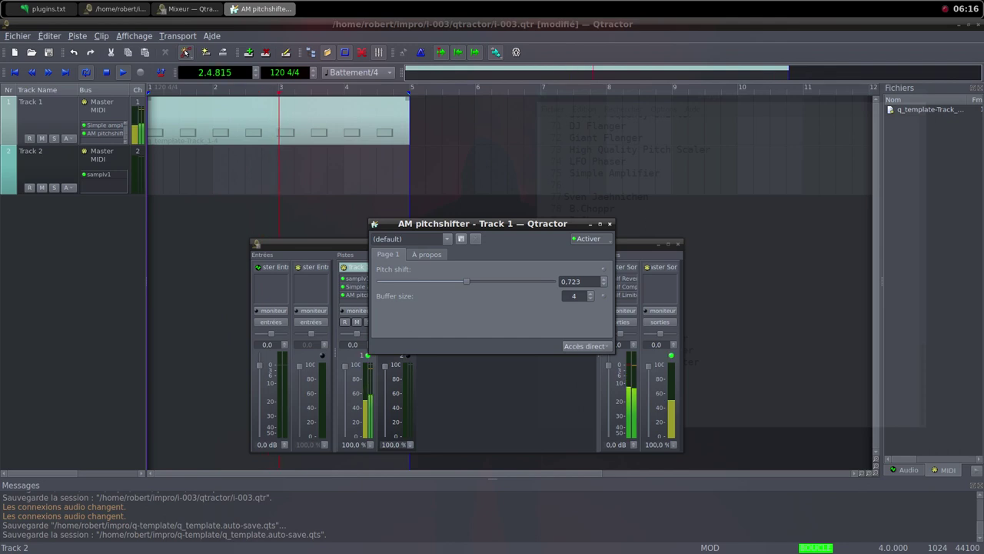
pyautogui.press('Escape')
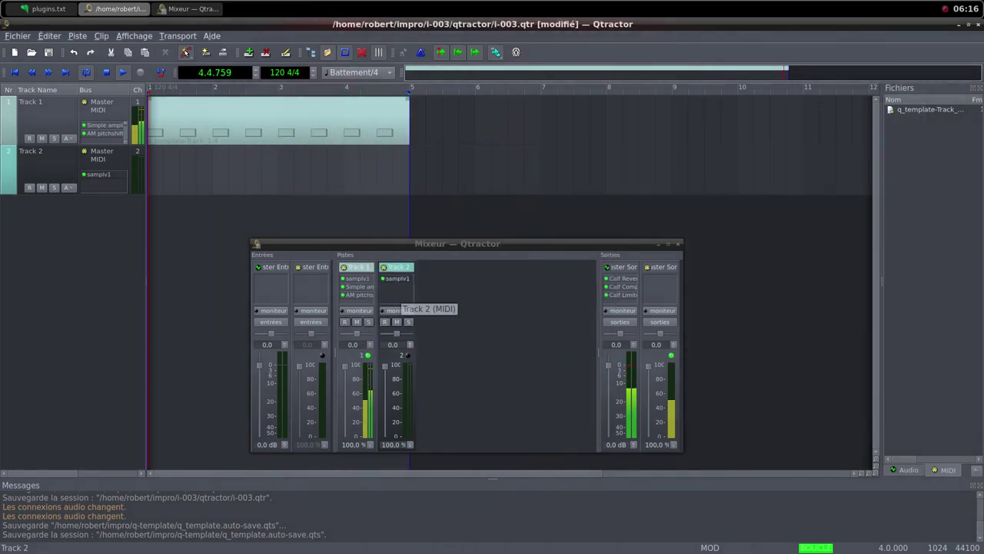
# Step: Create a new MIDI clip on Track 2 within the four-bar loop and maximize its clip editor
pyautogui.rightClick(188, 167)
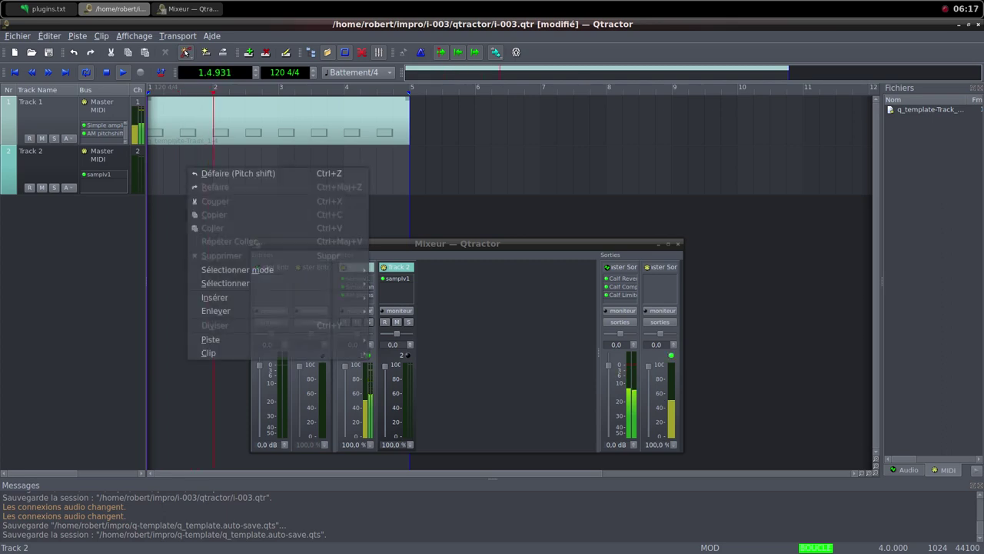
pyautogui.moveTo(338, 353)
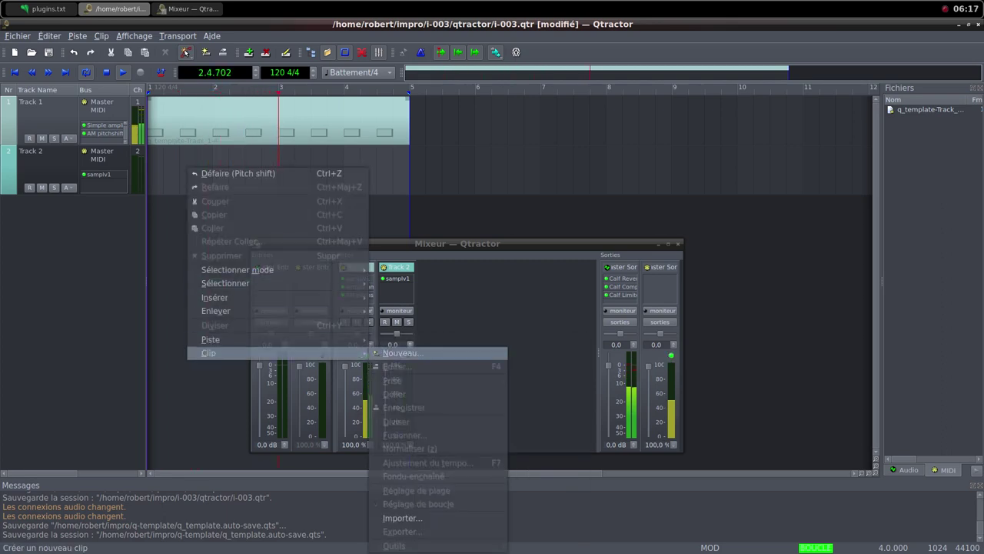
pyautogui.click(403, 353)
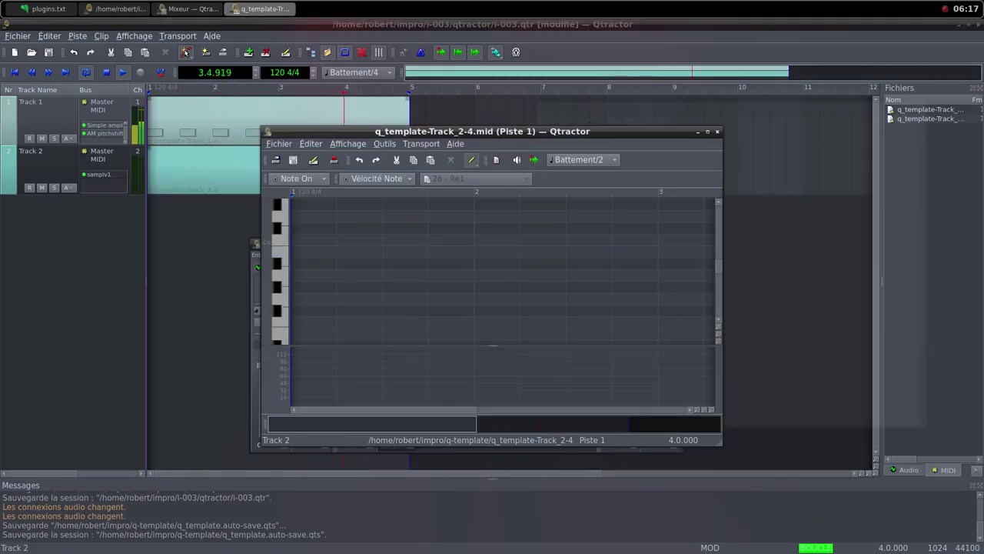
pyautogui.click(708, 132)
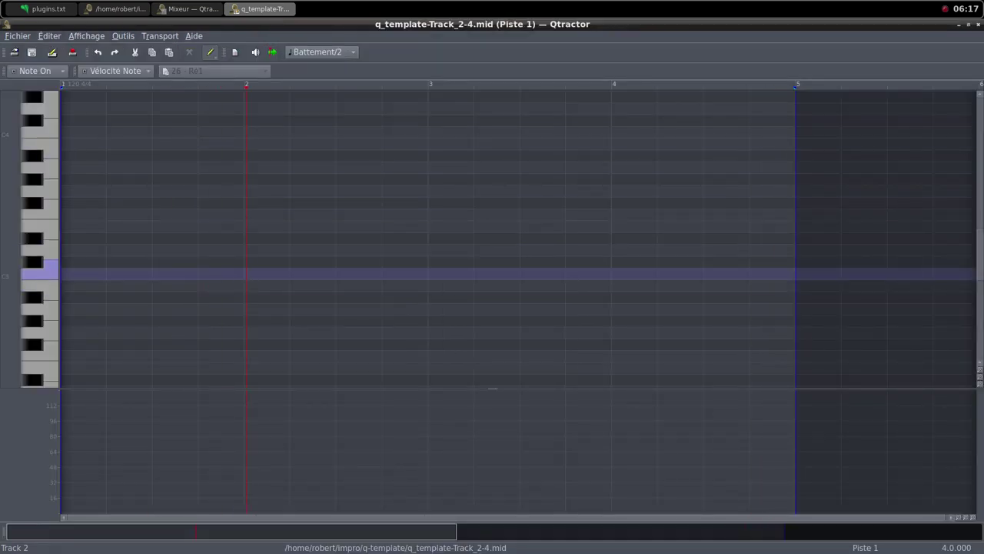
# Step: Draw one-beat C3 notes on beats 2 and 4 of bars 1 and 2 in the Track 2 clip
pyautogui.moveTo(114, 273); pyautogui.dragTo(138, 273)
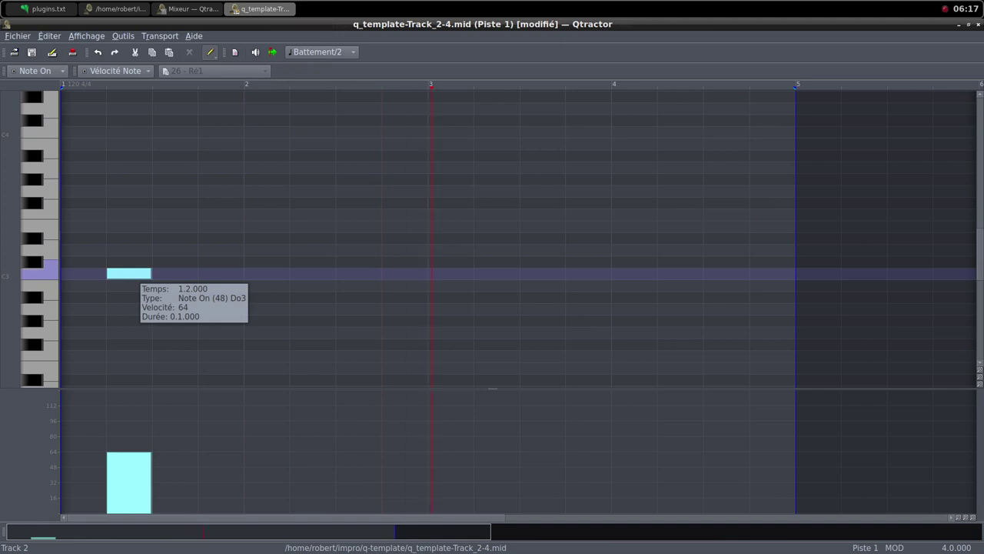
pyautogui.moveTo(200, 273); pyautogui.dragTo(241, 272)
pyautogui.click(292, 273)
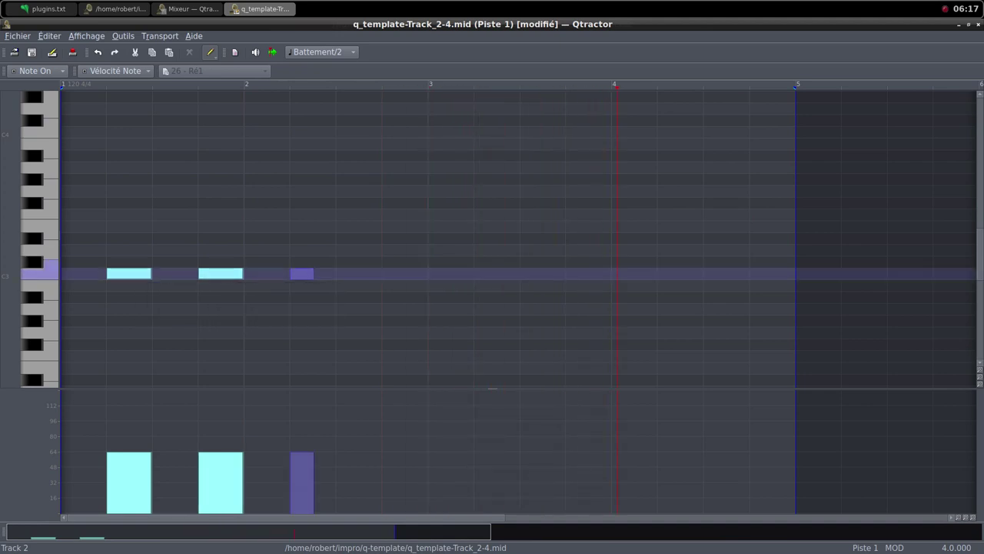
pyautogui.moveTo(313, 273); pyautogui.dragTo(333, 273)
pyautogui.moveTo(404, 274); pyautogui.dragTo(427, 274)
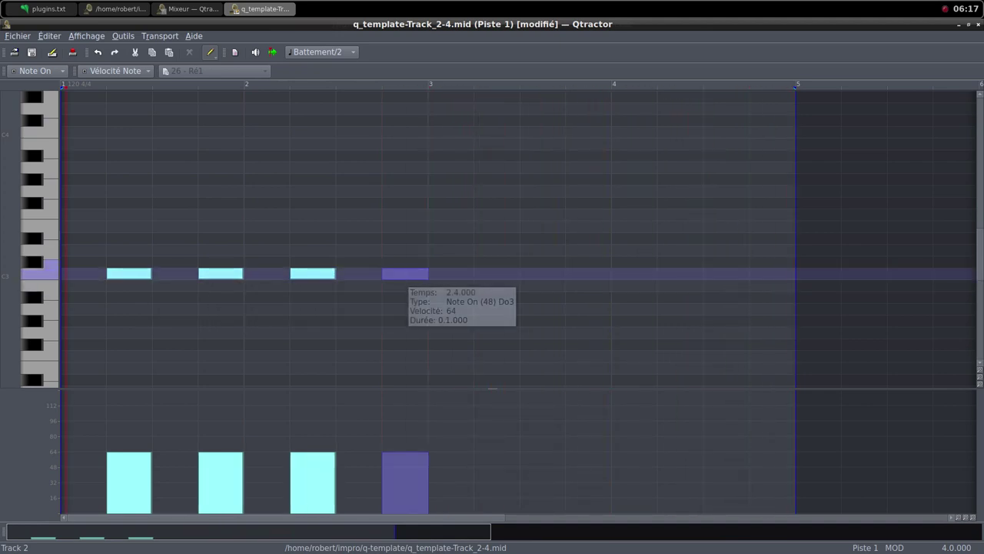
# Step: Add one-beat C3 notes on beats 2 and 4 of bar 3, deleting the surplus short note in bar 4
pyautogui.click(478, 274)
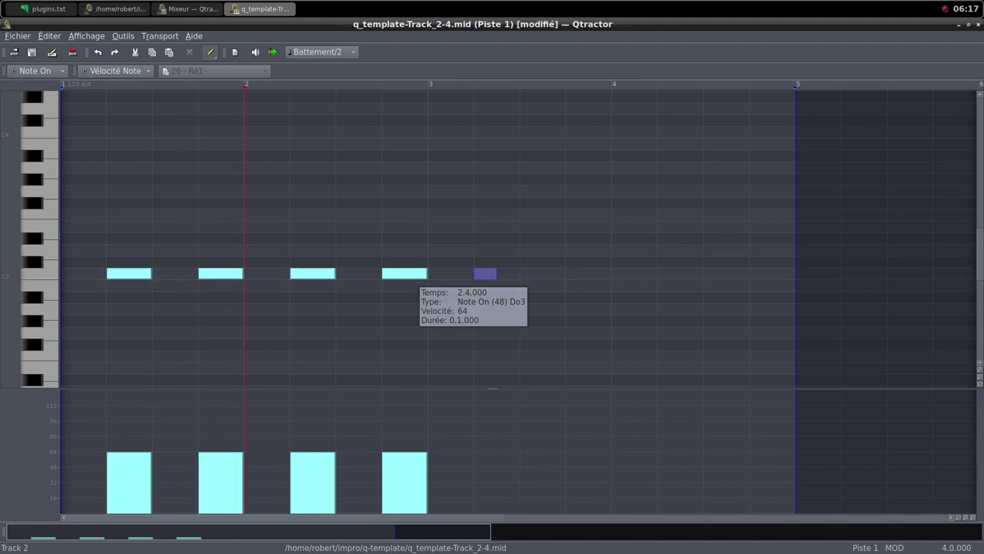
pyautogui.moveTo(486, 273); pyautogui.dragTo(612, 274)
pyautogui.click(641, 274)
pyautogui.click(624, 273)
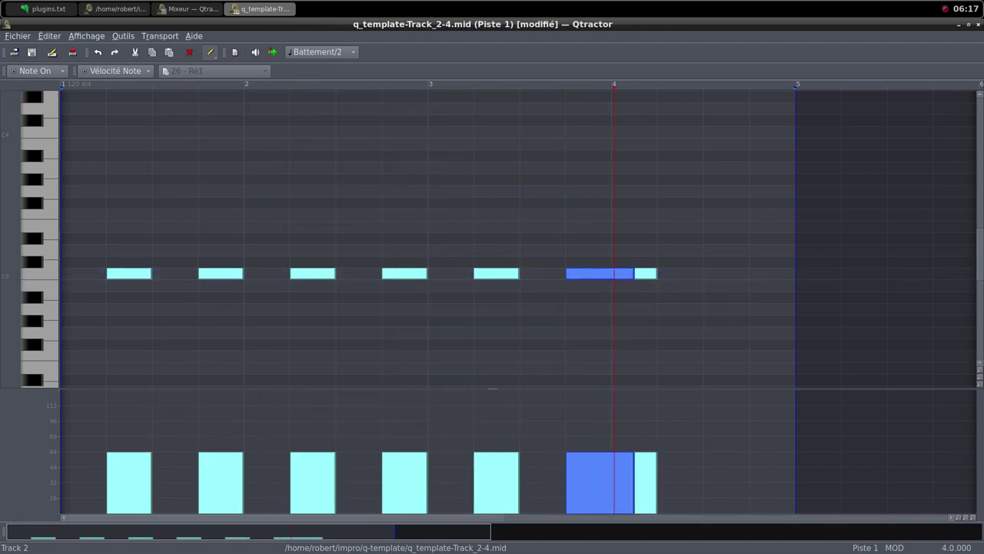
pyautogui.click(644, 274)
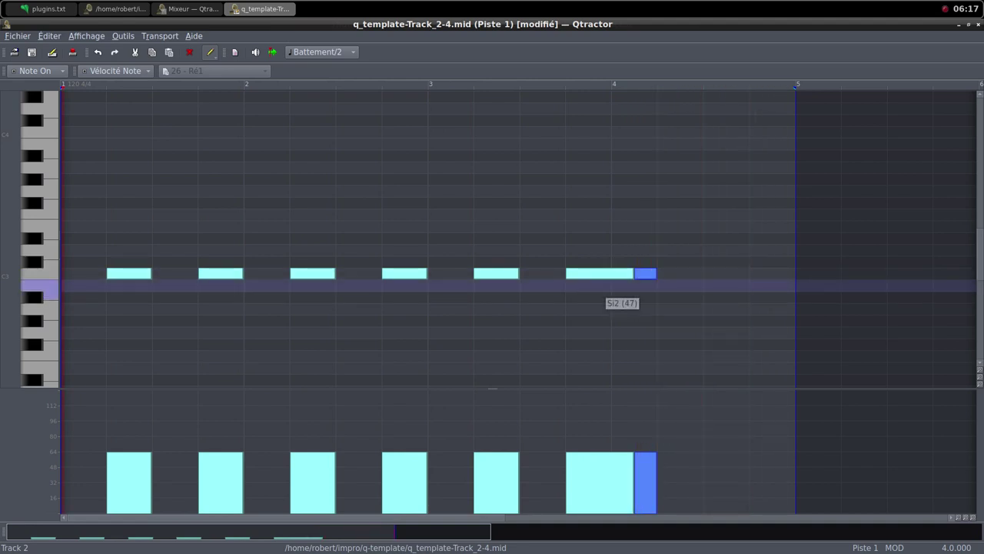
pyautogui.press('Delete')
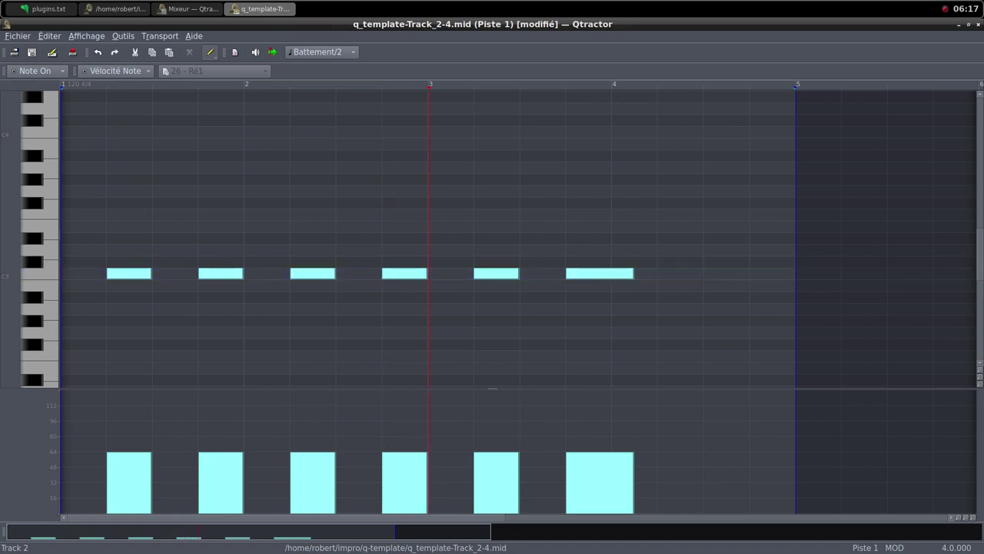
pyautogui.moveTo(620, 274); pyautogui.dragTo(609, 275)
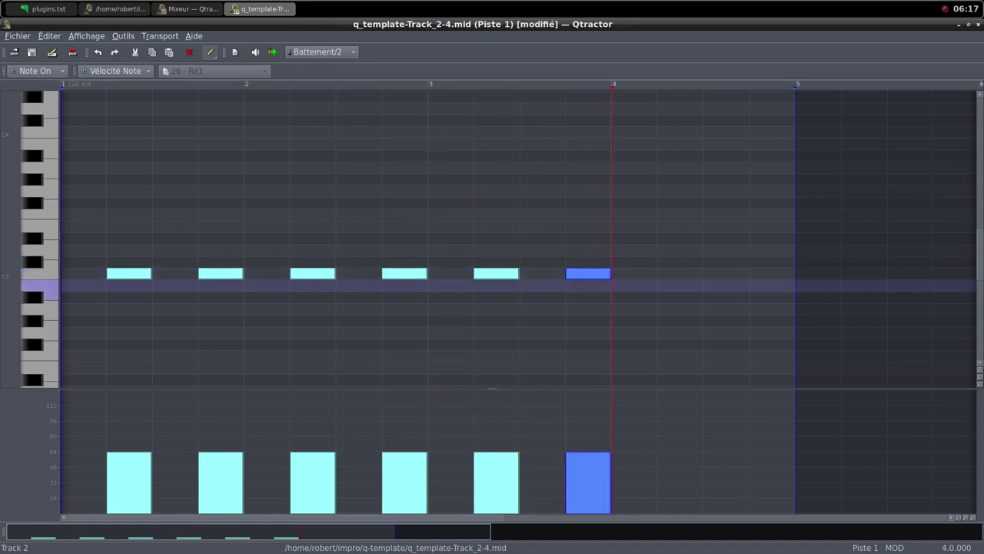
# Step: Add one-beat C3 notes on beats 2 and 4 of bar 4, then close the clip editor
pyautogui.click(661, 273)
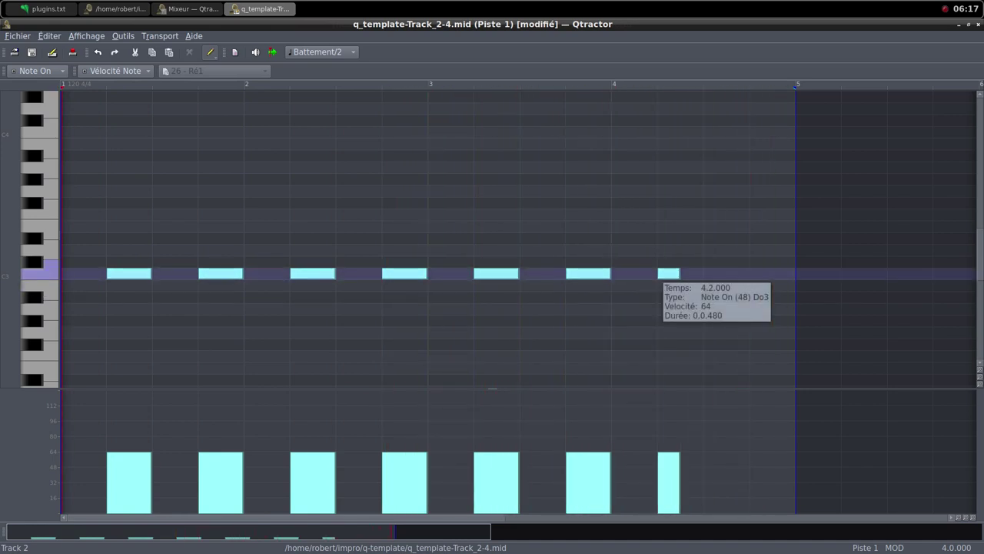
pyautogui.click(662, 273)
pyautogui.press('Delete')
pyautogui.moveTo(661, 273); pyautogui.dragTo(686, 274)
pyautogui.click(771, 273)
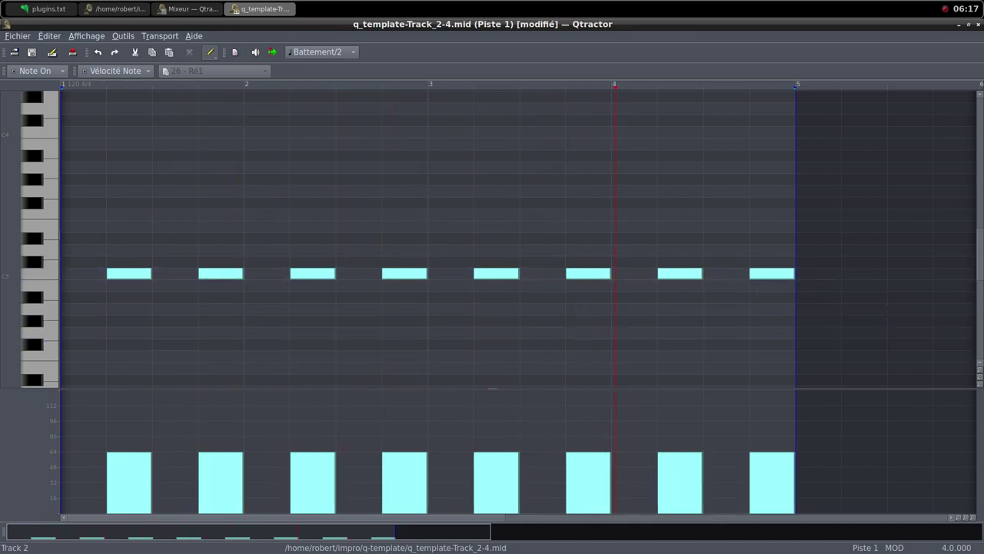
pyautogui.click(969, 25)
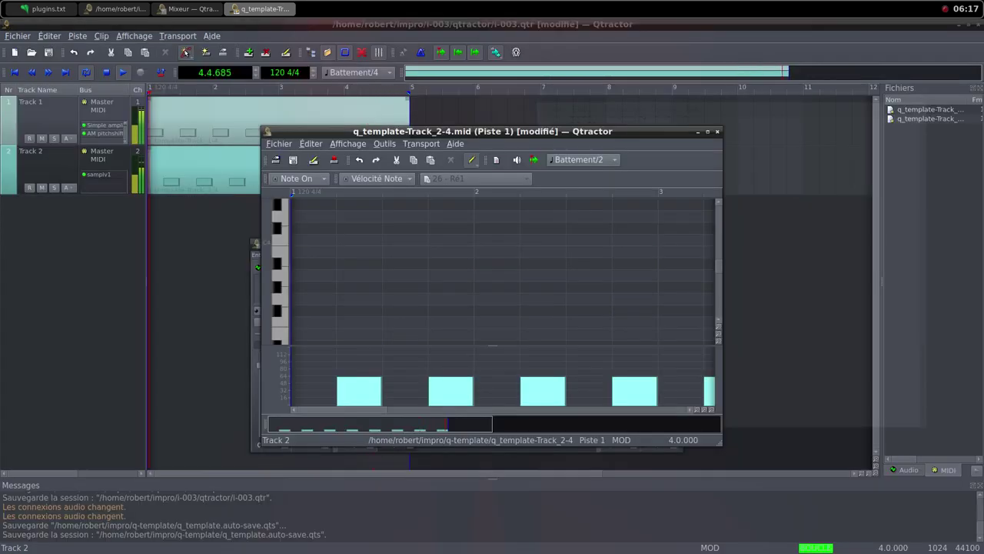
pyautogui.hotkey('ctrl', 'w')
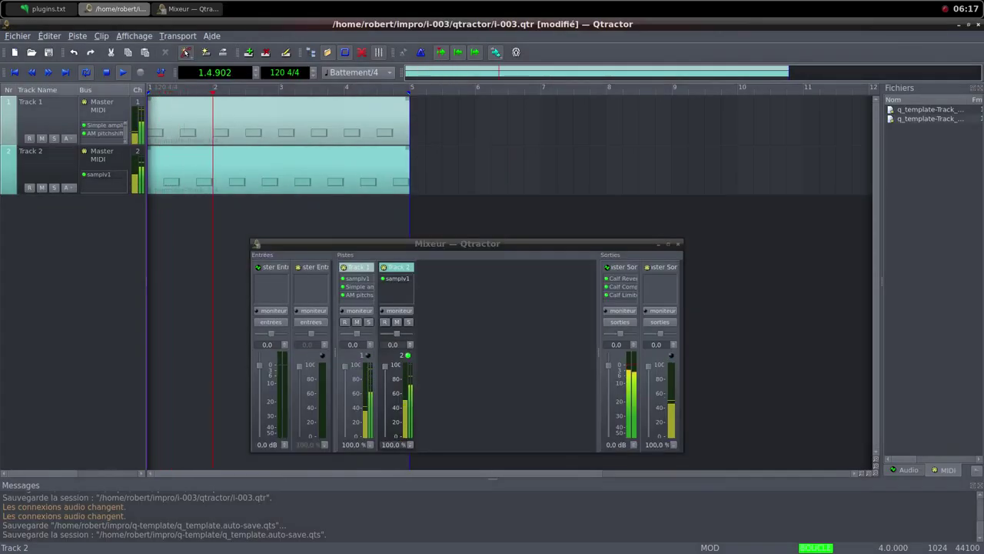
# Step: Add the Simple amplifier plugin after samplv1 on Track 2, set its gain to 5.614 dB and close its window
pyautogui.rightClick(412, 289)
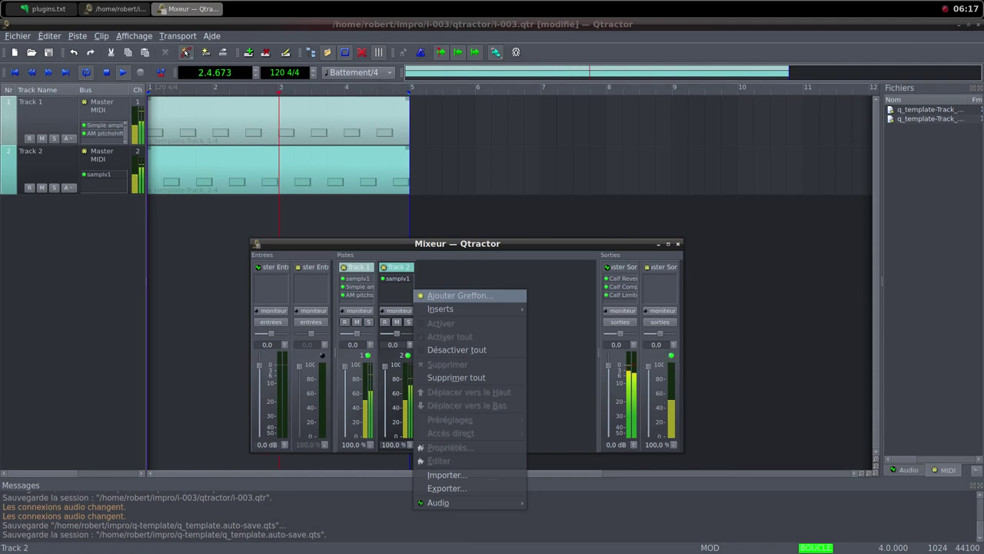
pyautogui.click(419, 295)
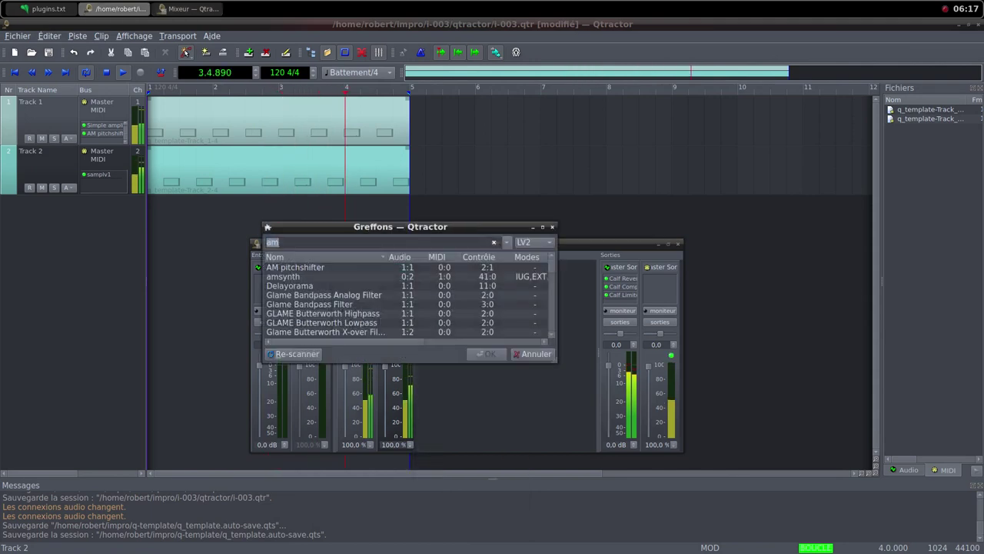
pyautogui.write('simp')
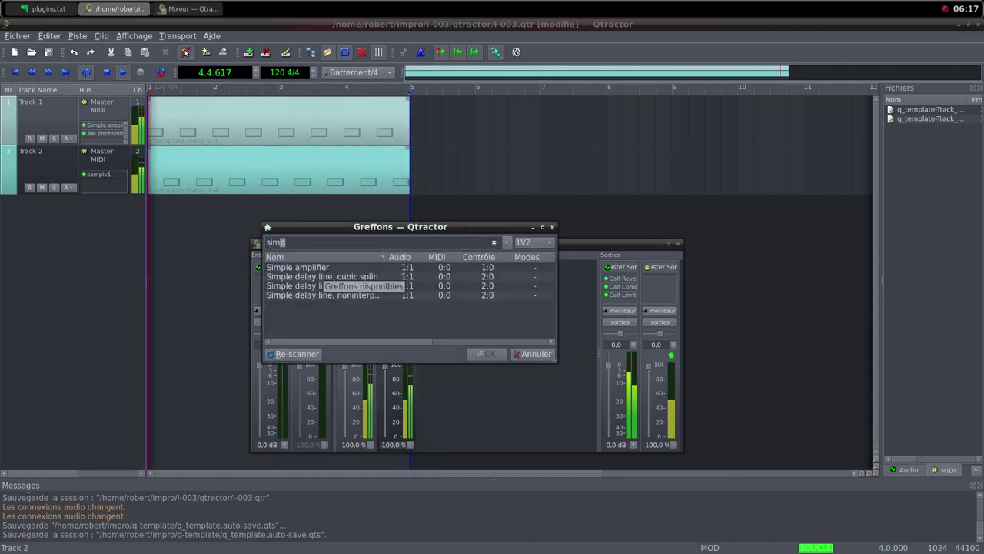
pyautogui.press('Down')
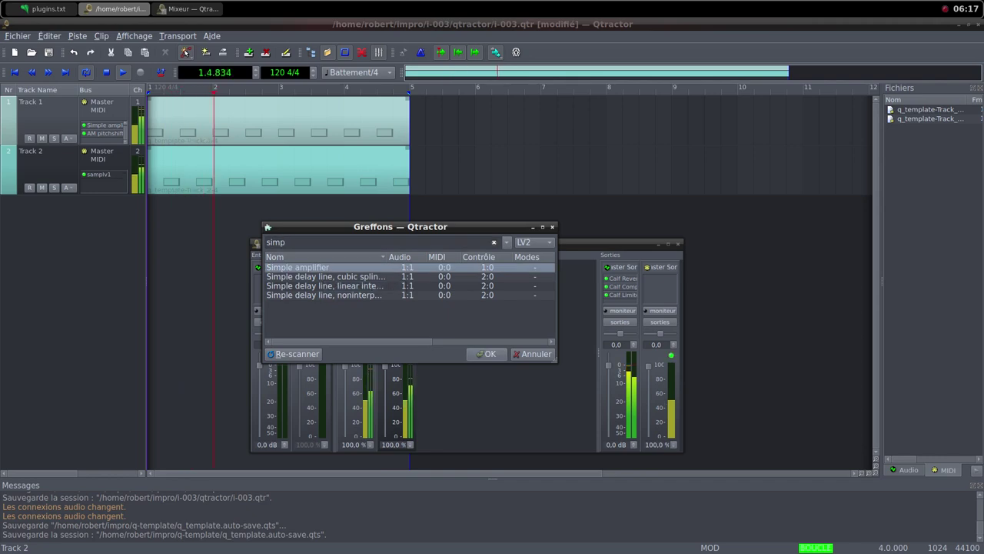
pyautogui.press('Return')
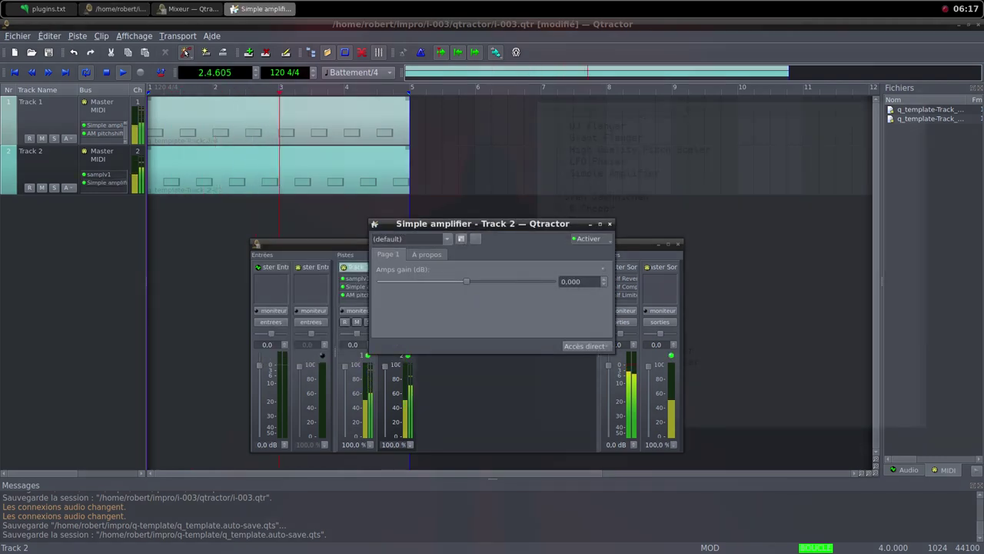
pyautogui.moveTo(492, 224); pyautogui.dragTo(562, 230)
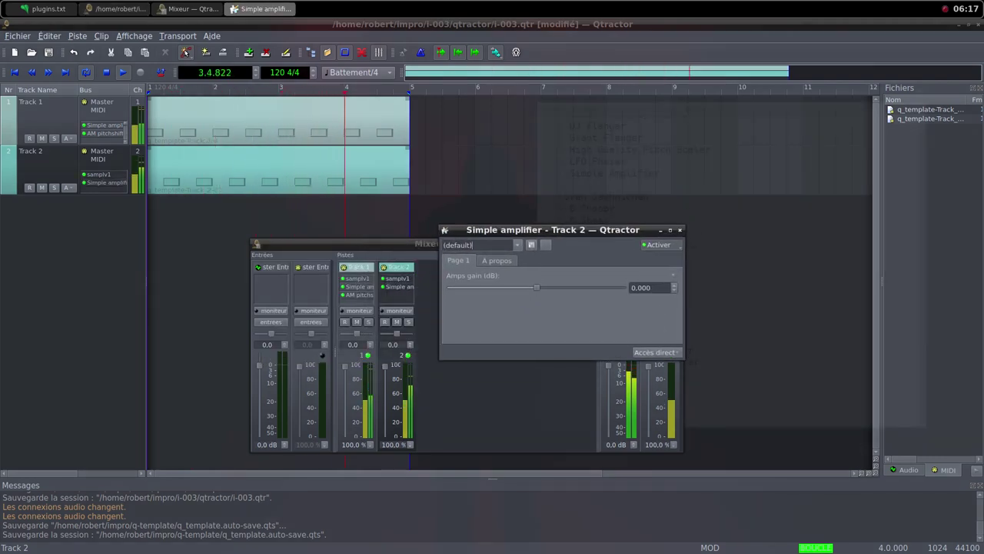
pyautogui.moveTo(536, 287); pyautogui.dragTo(543, 287)
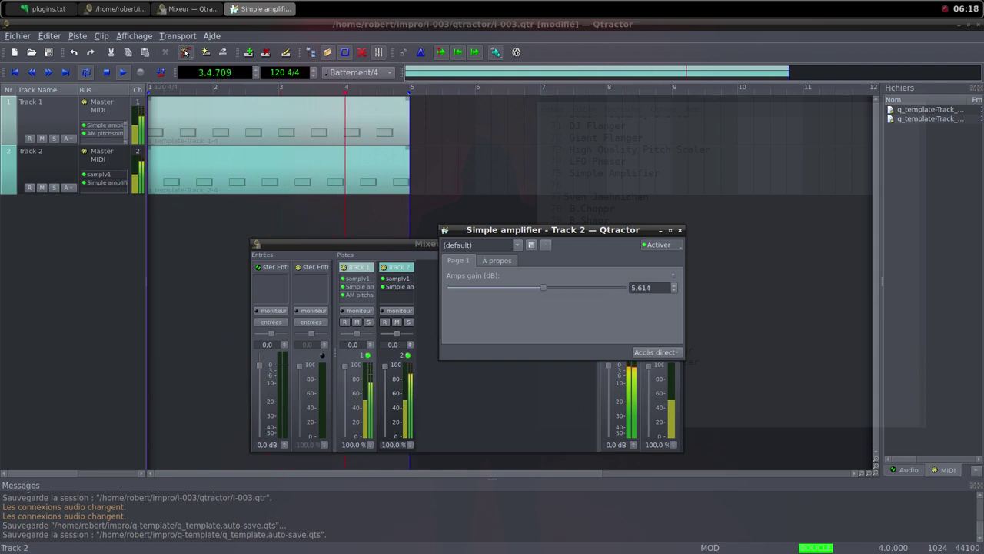
pyautogui.press('Escape')
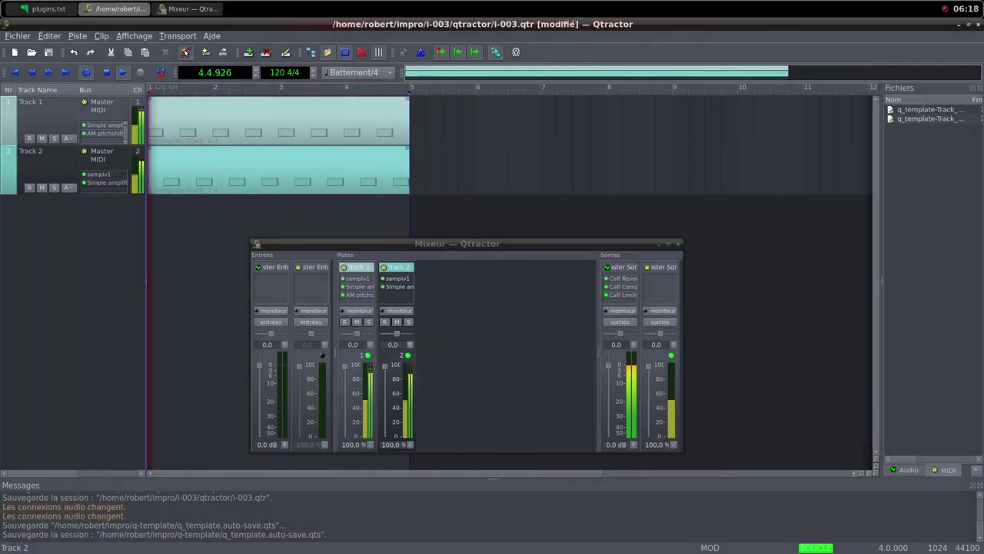
# Step: Switch to Freesound in Firefox, get another random sound and download the Thailand Chiang Mai airport waiting lounge FLAC into the samples folder
pyautogui.middleClick(492, 2)
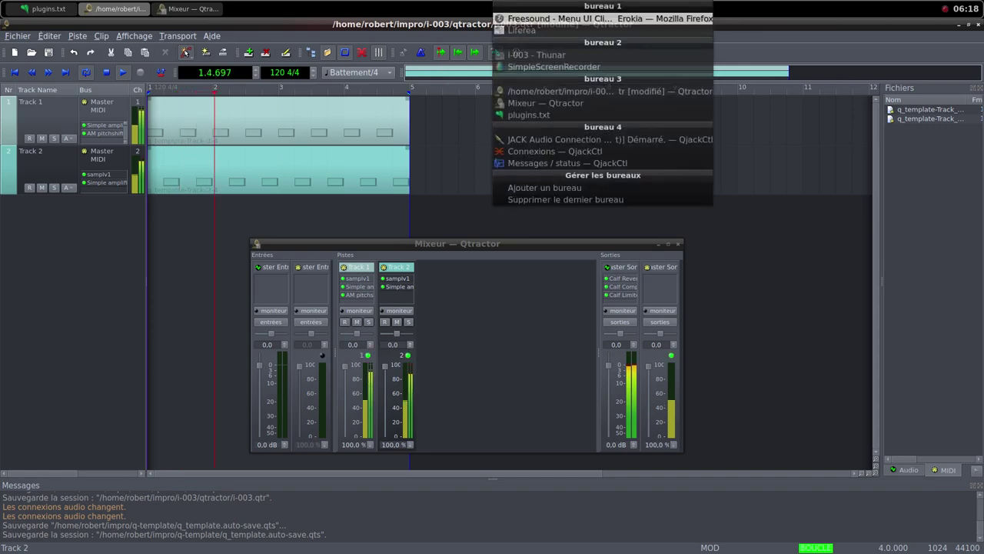
pyautogui.click(526, 18)
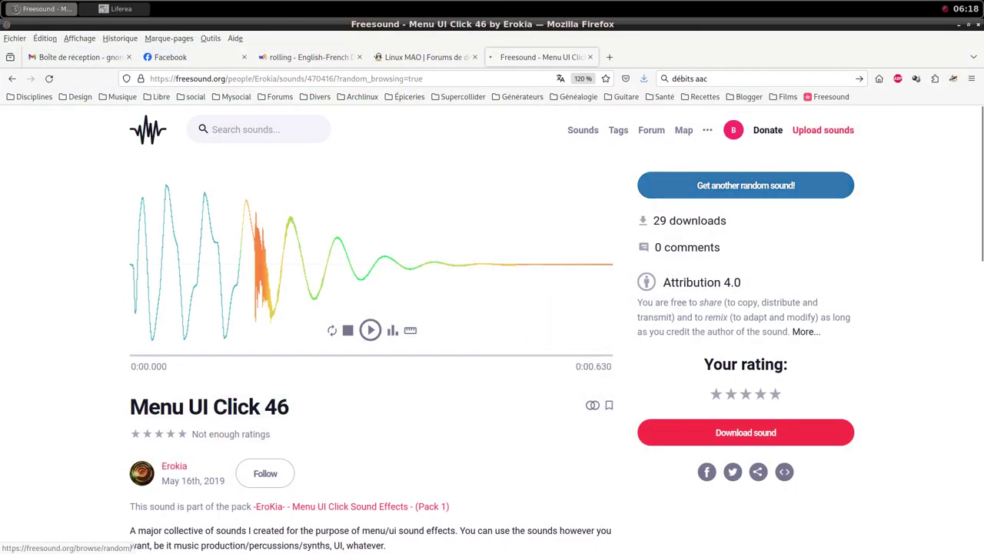
pyautogui.click(746, 185)
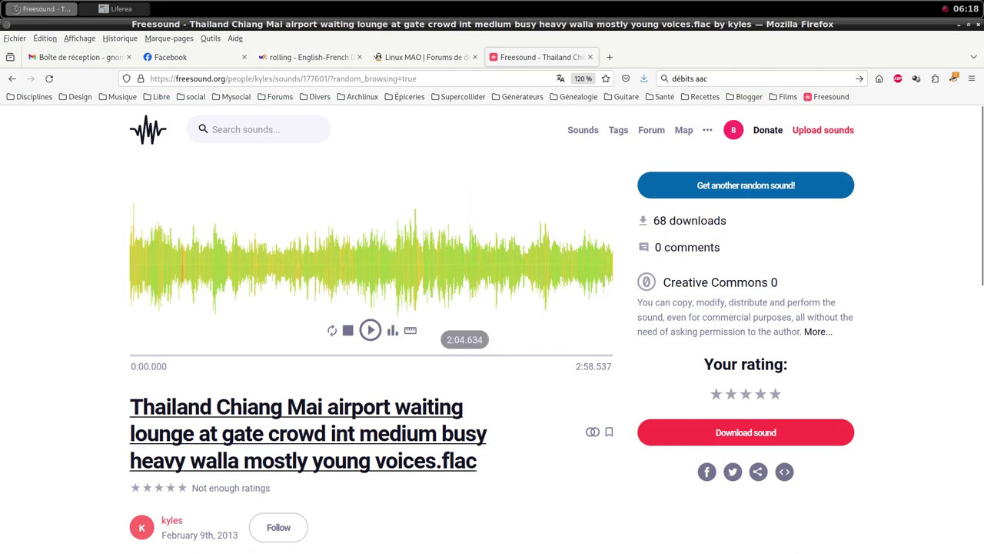
pyautogui.scroll(-2, 307, 434)
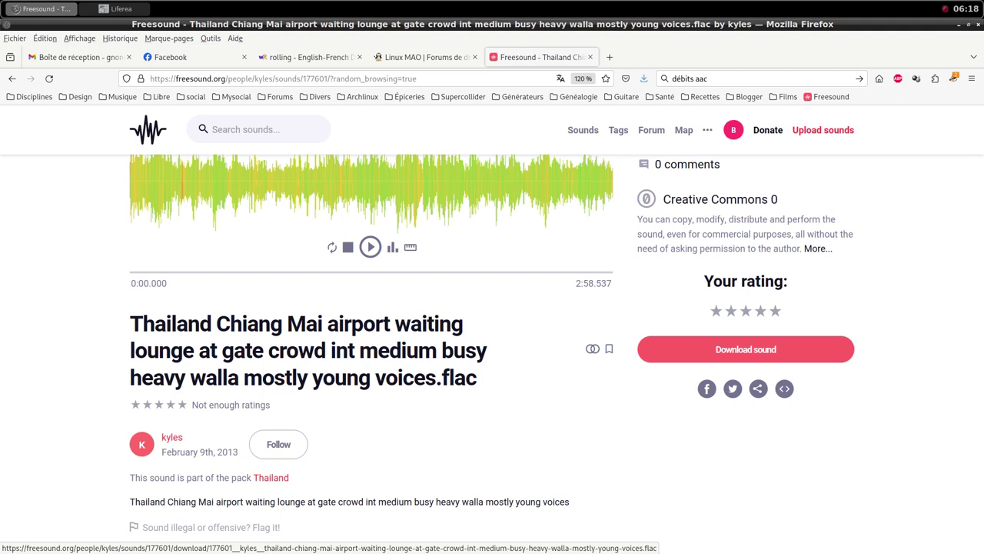
pyautogui.click(744, 349)
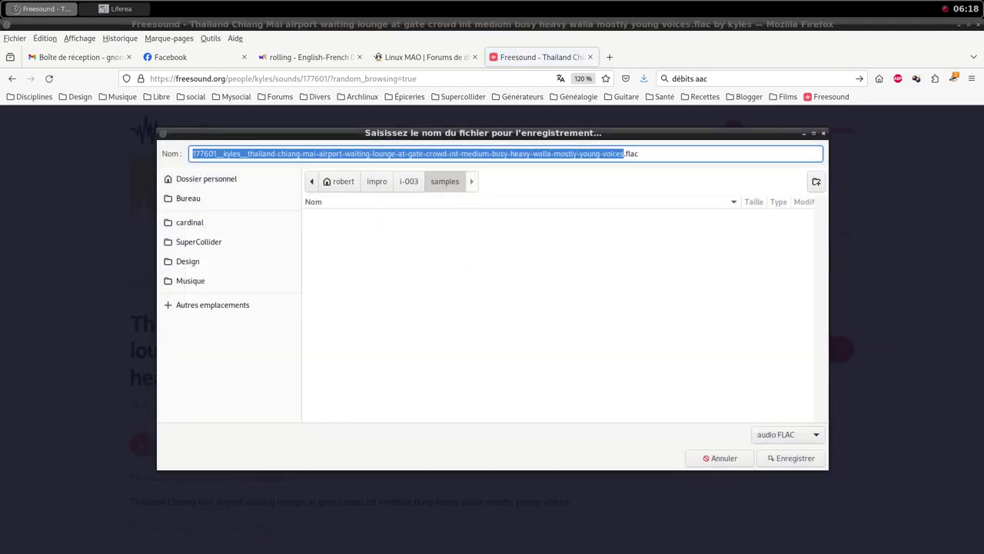
pyautogui.press('Return')
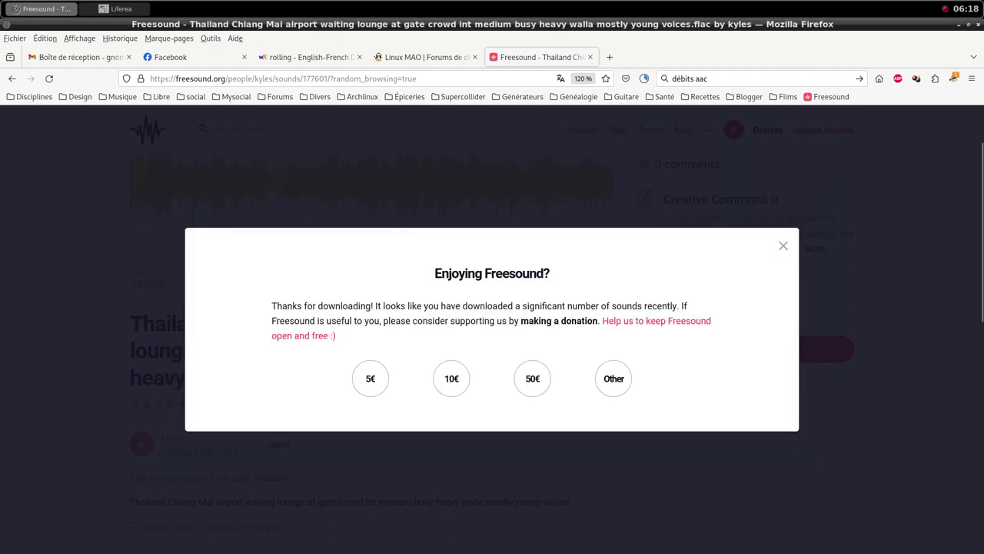
pyautogui.press('Escape')
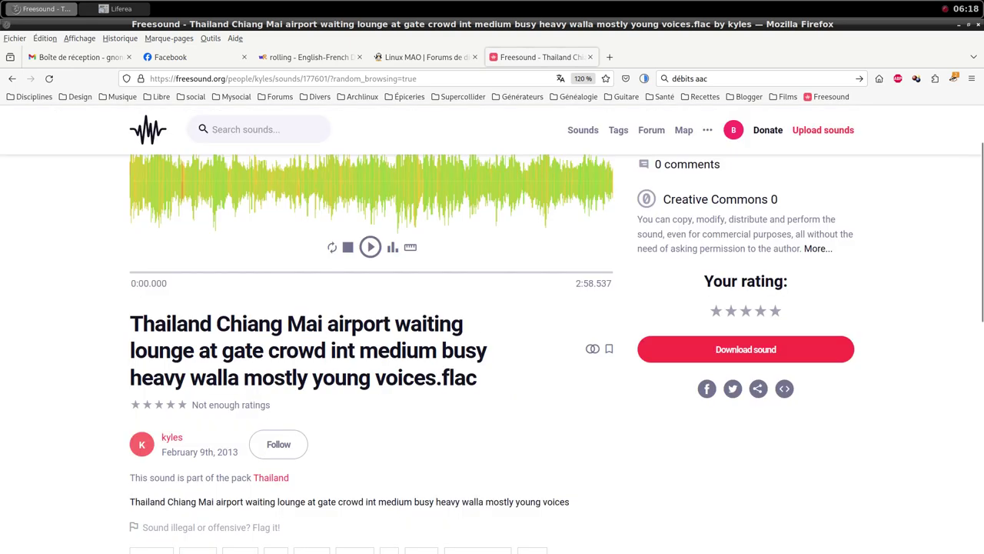
# Step: Switch to the Thunar file manager and open the samples folder inside i-003 to check the downloaded files
pyautogui.middleClick(457, 4)
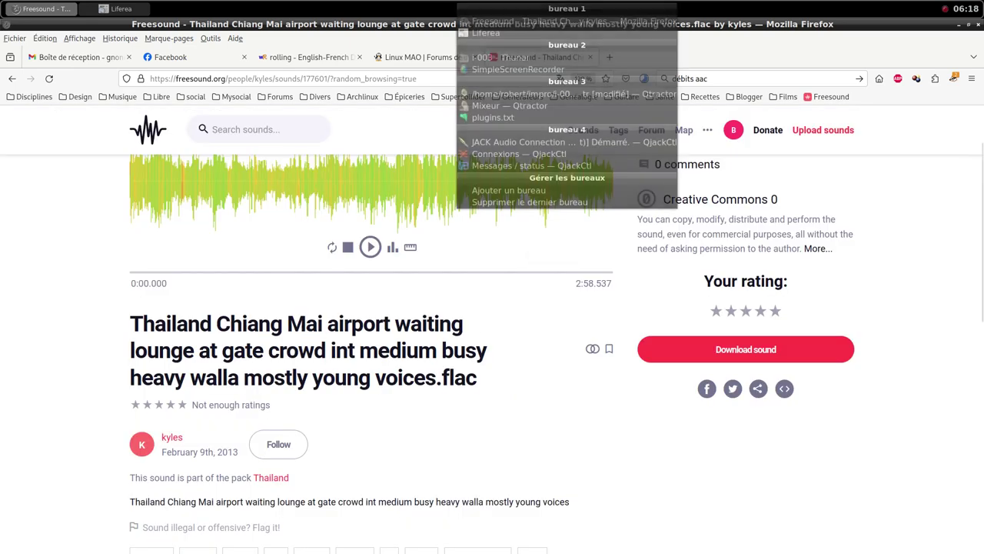
pyautogui.press('Up')
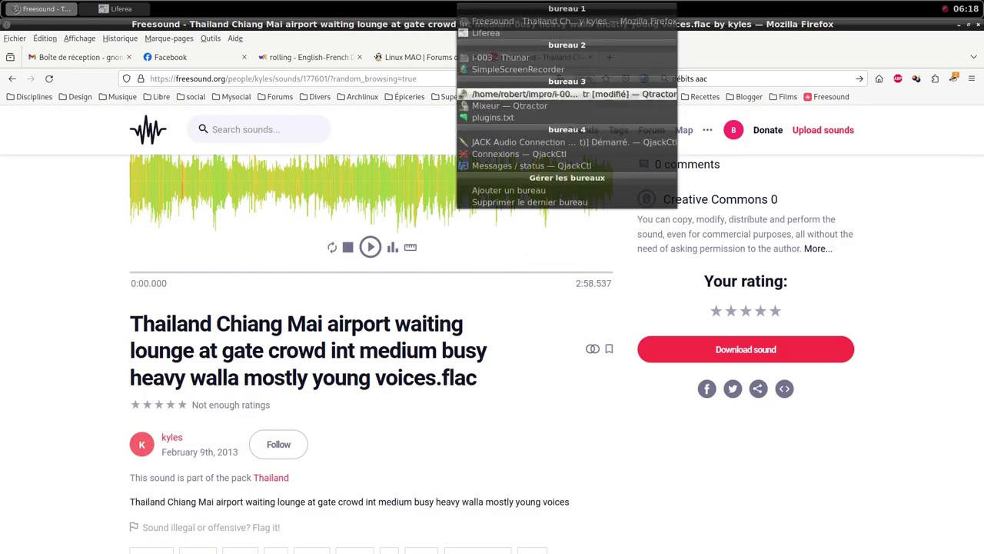
pyautogui.press('Up')
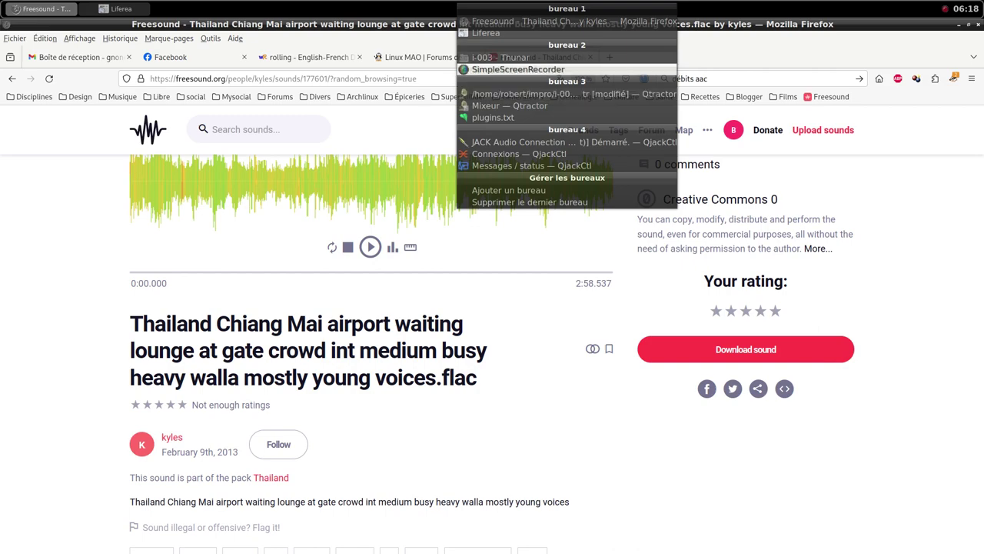
pyautogui.click(501, 57)
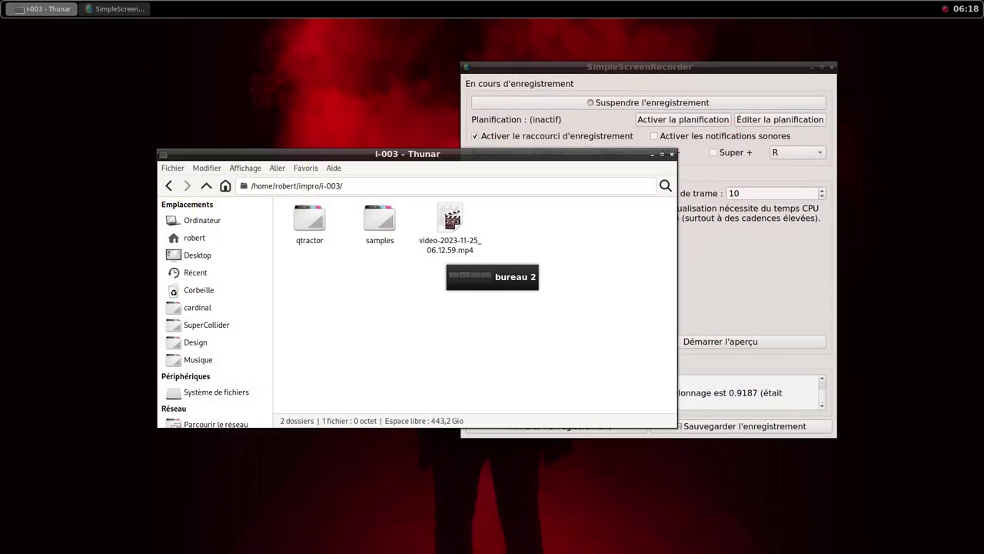
pyautogui.doubleClick(380, 218)
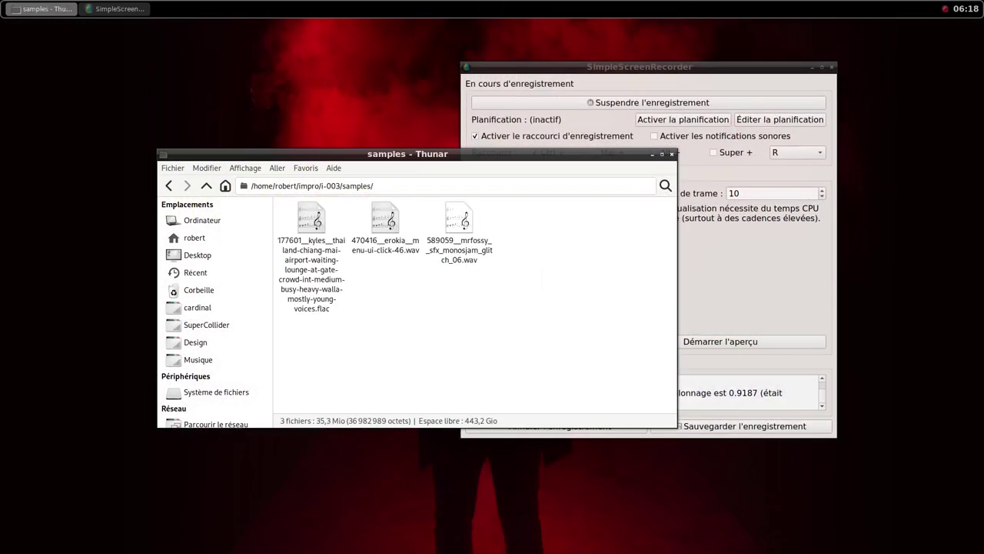
# Step: Switch to Qtractor and start a new track named Track 3 with the MIDI type
pyautogui.middleClick(478, 14)
pyautogui.press('Down')
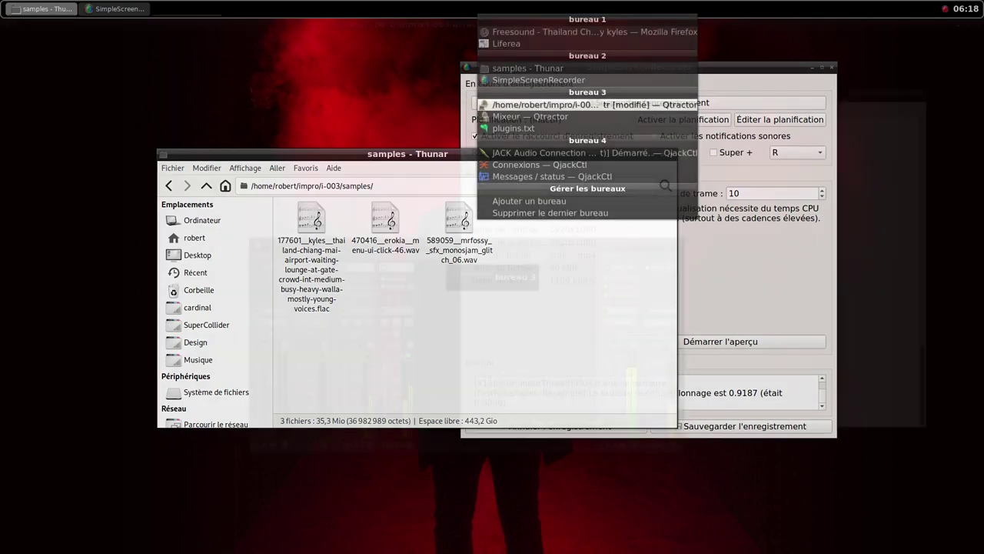
pyautogui.press('Return')
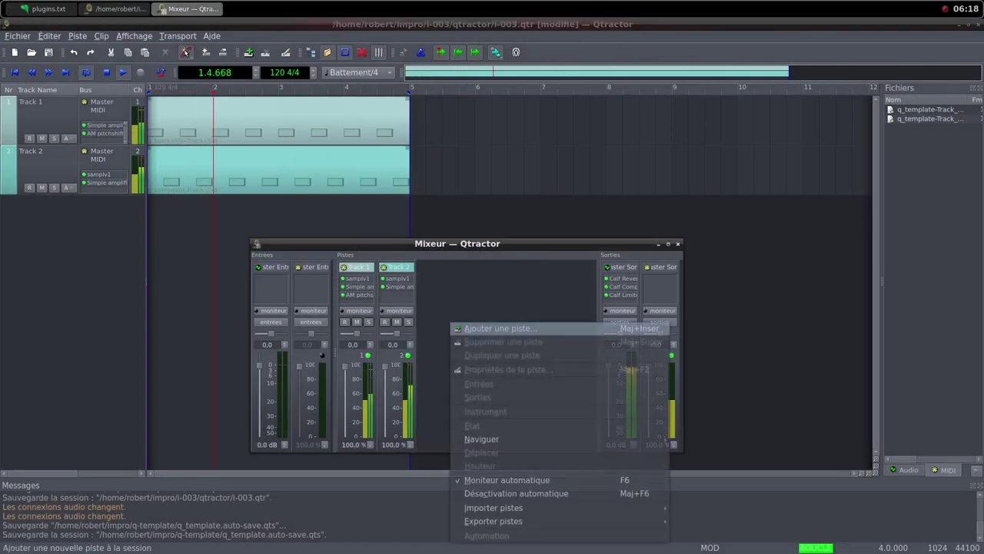
pyautogui.click(500, 329)
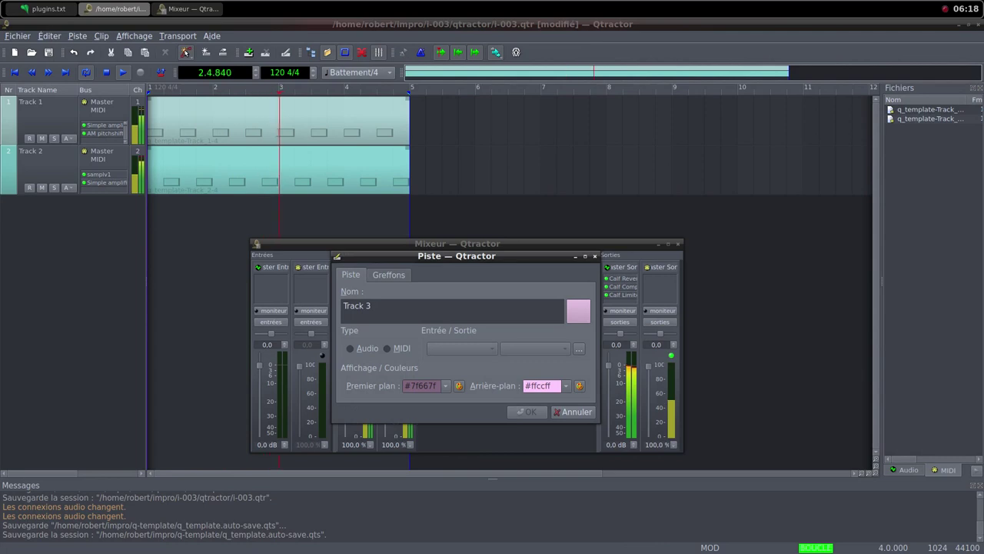
pyautogui.hotkey('alt', 'm')
# Step: Find the samplv1 LV2 plugin with the filter "sam" and add it to Track 3
pyautogui.hotkey('ctrl', 'Tab')
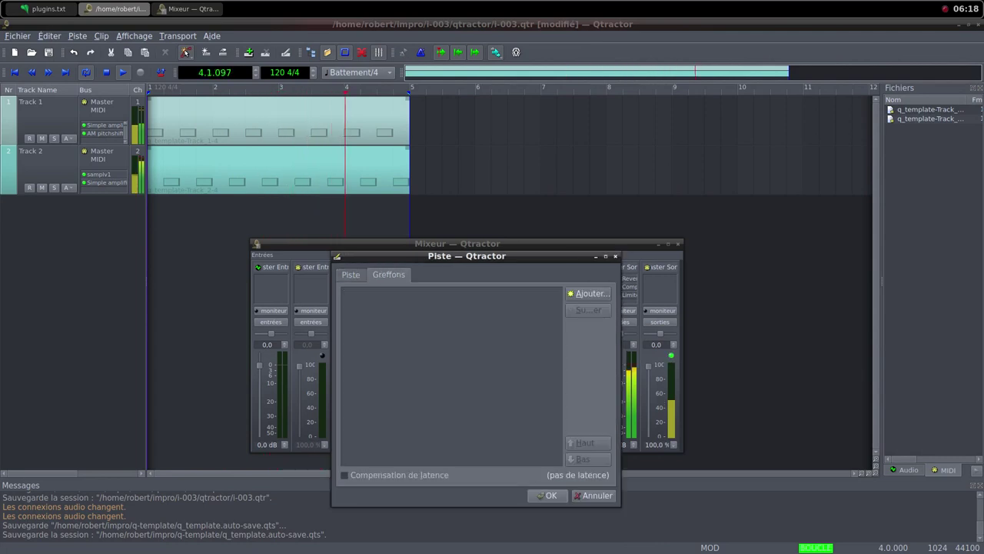
pyautogui.hotkey('alt', 'a')
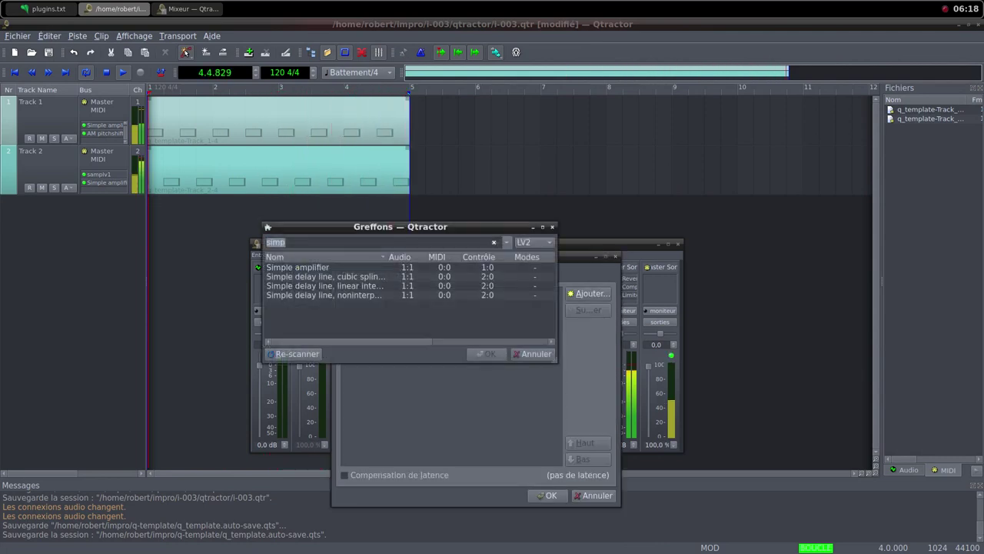
pyautogui.write('sam')
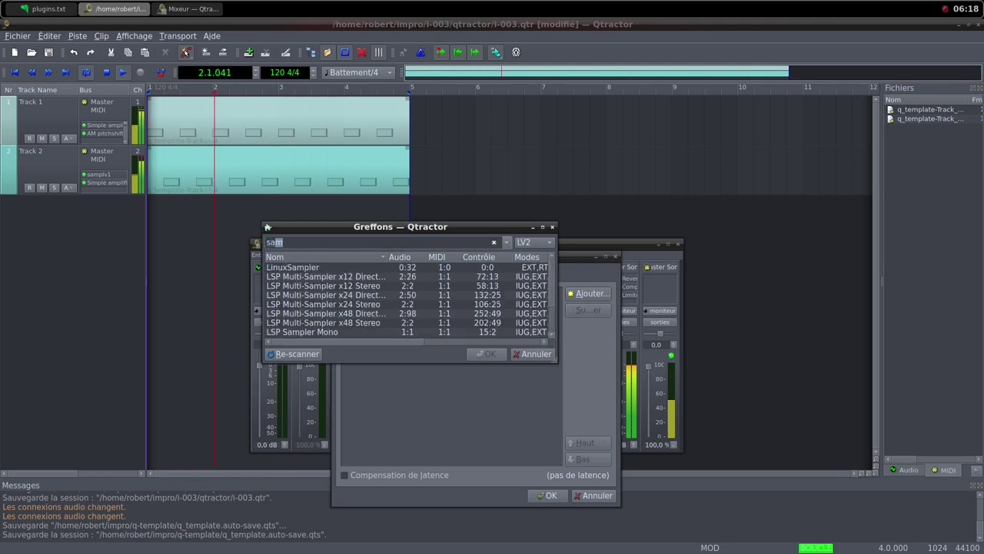
pyautogui.scroll(-2, 406, 300)
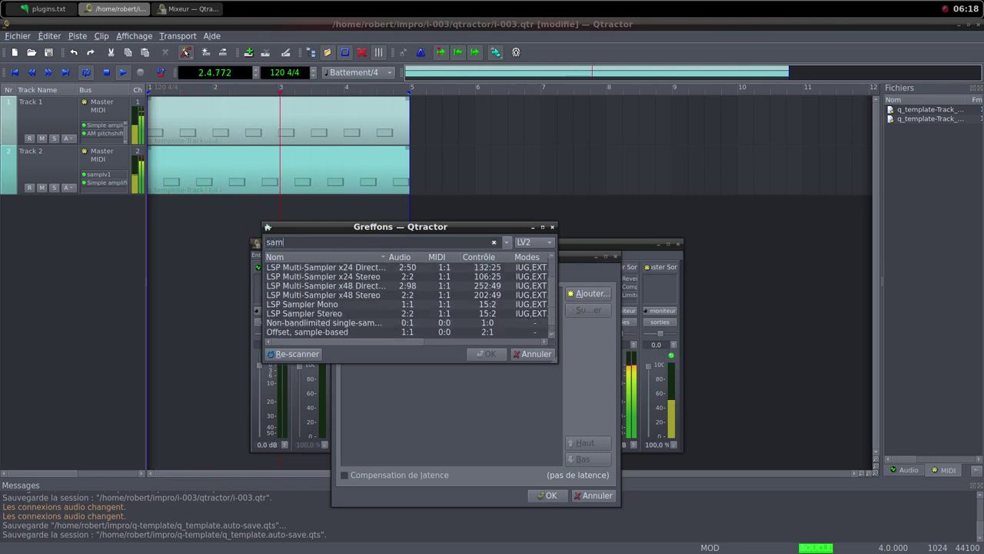
pyautogui.click(308, 332)
pyautogui.press('Return')
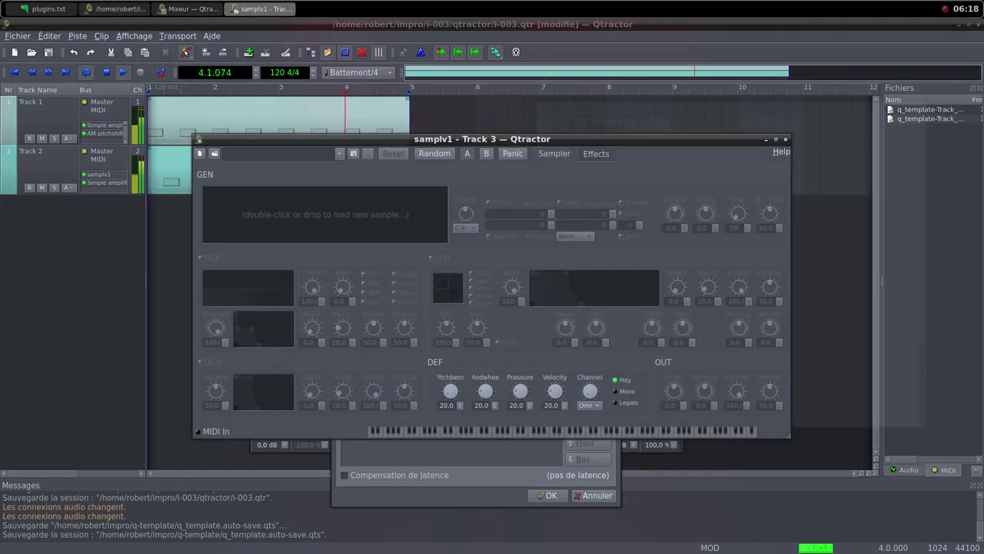
# Step: Load the Thailand Chiang Mai airport waiting lounge FLAC from the samples folder into Track 3's samplv1
pyautogui.doubleClick(325, 214)
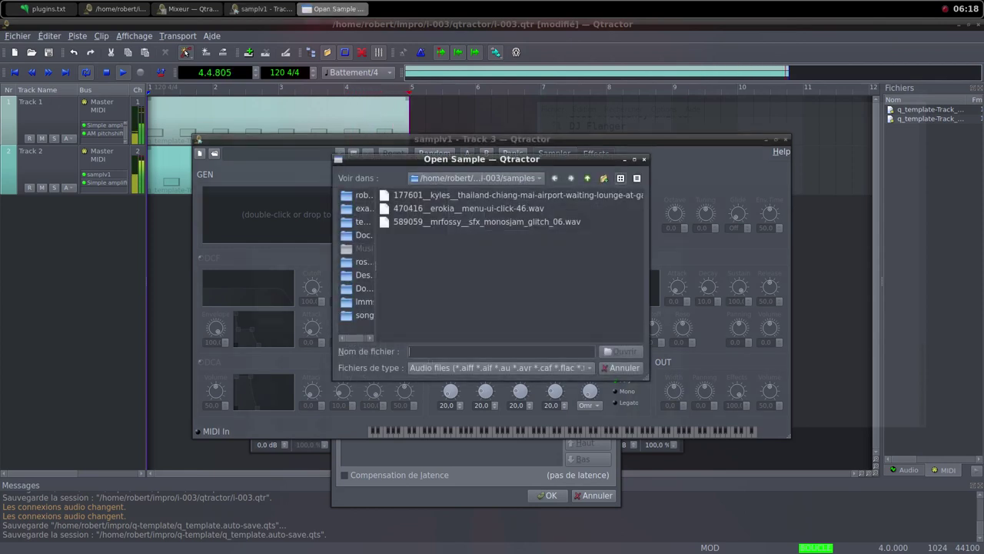
pyautogui.click(469, 196)
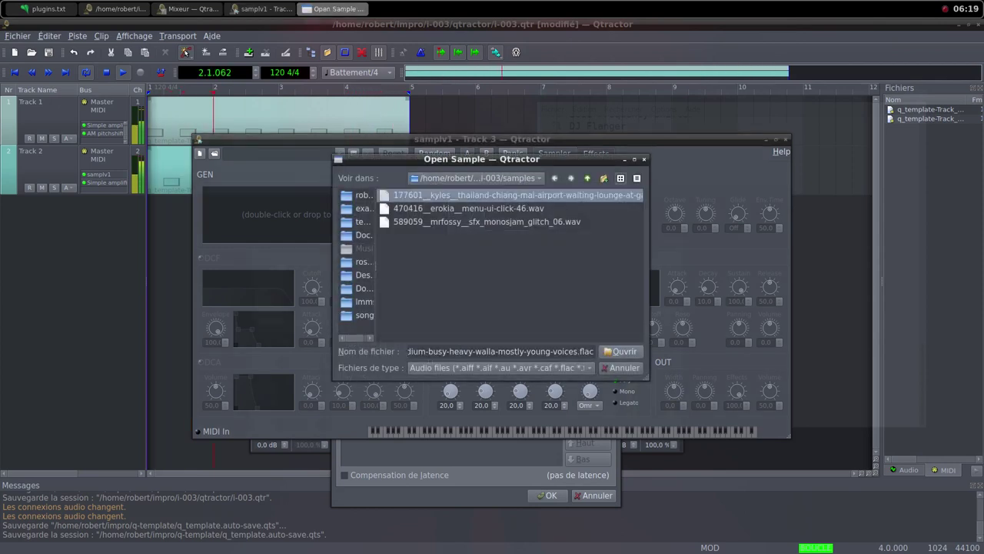
pyautogui.press('Return')
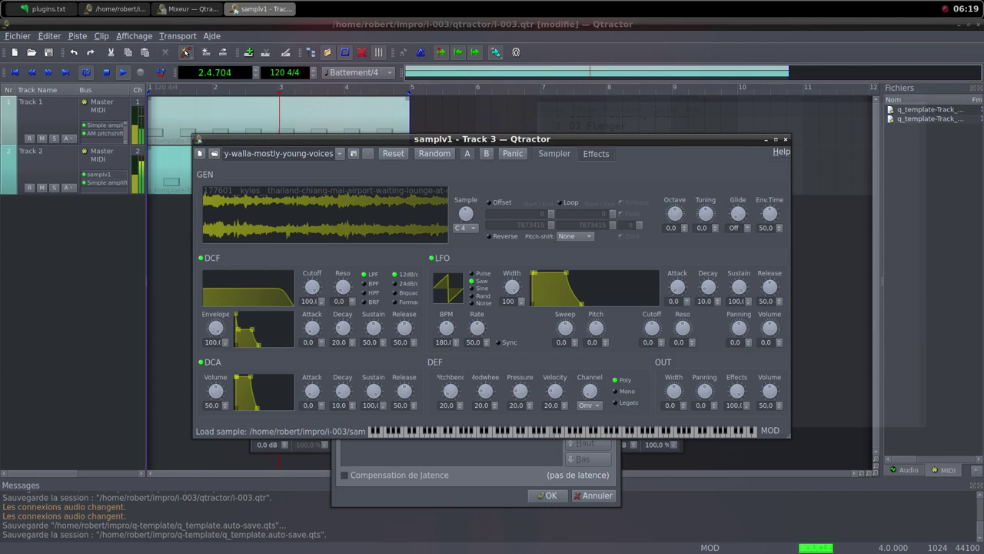
# Step: Set samplv1's DCA volume and OUT volume to 100, close its window and confirm the new track
pyautogui.scroll(8, 215, 391)
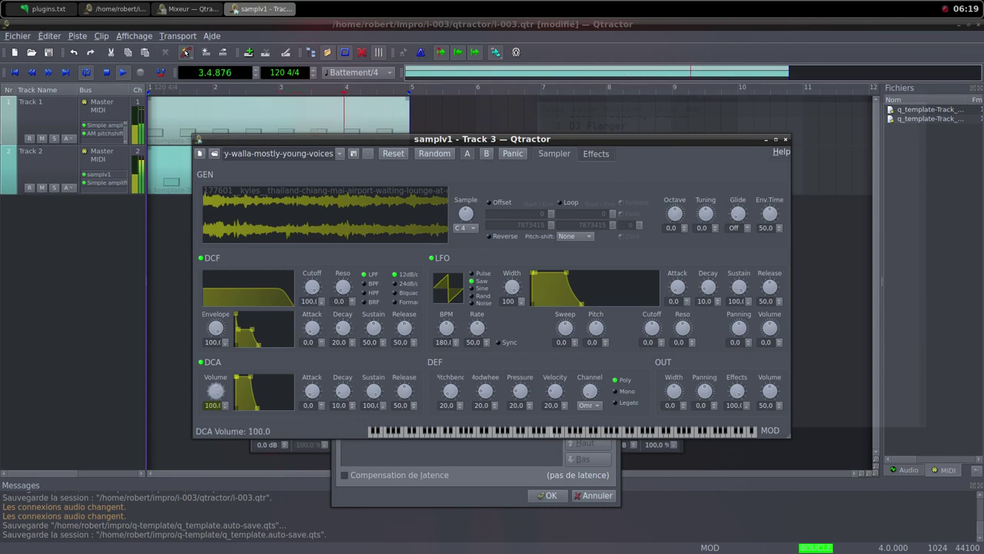
pyautogui.scroll(10, 770, 391)
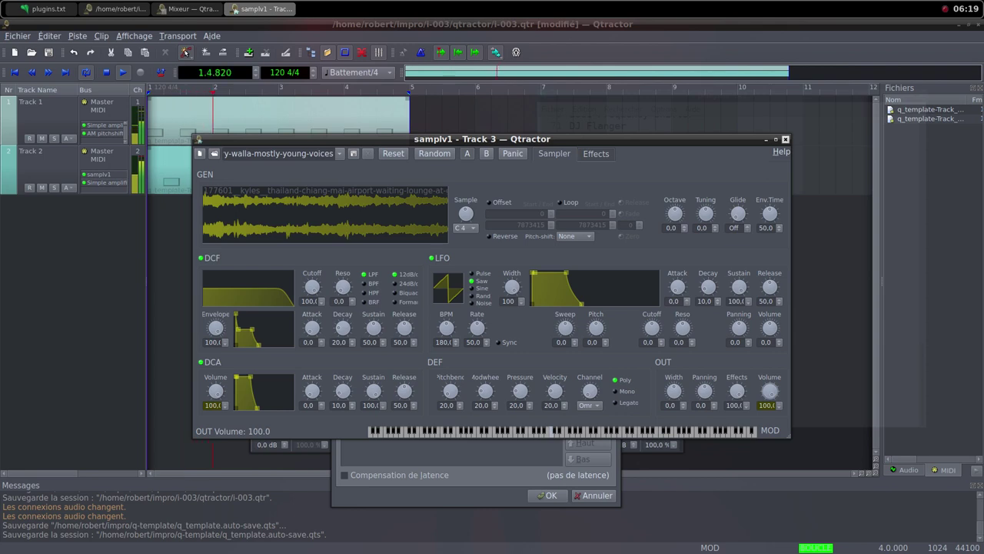
pyautogui.click(786, 139)
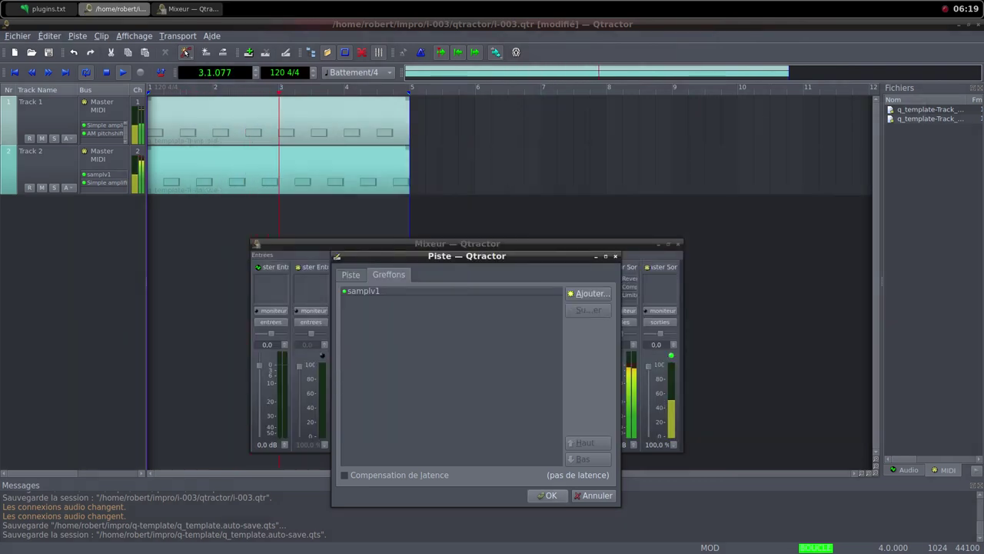
pyautogui.press('Return')
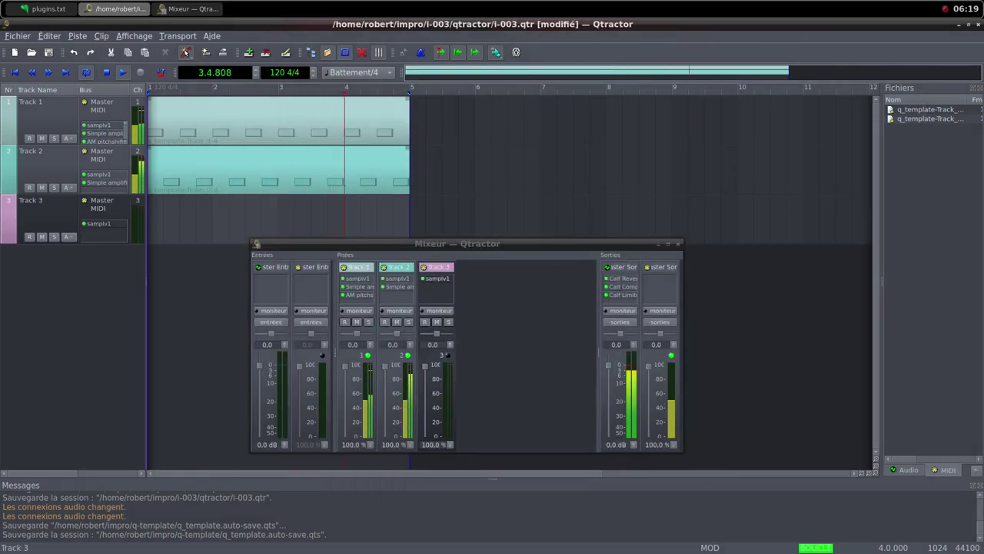
# Step: Create a new MIDI clip on Track 3 and maximize its editor
pyautogui.rightClick(219, 213)
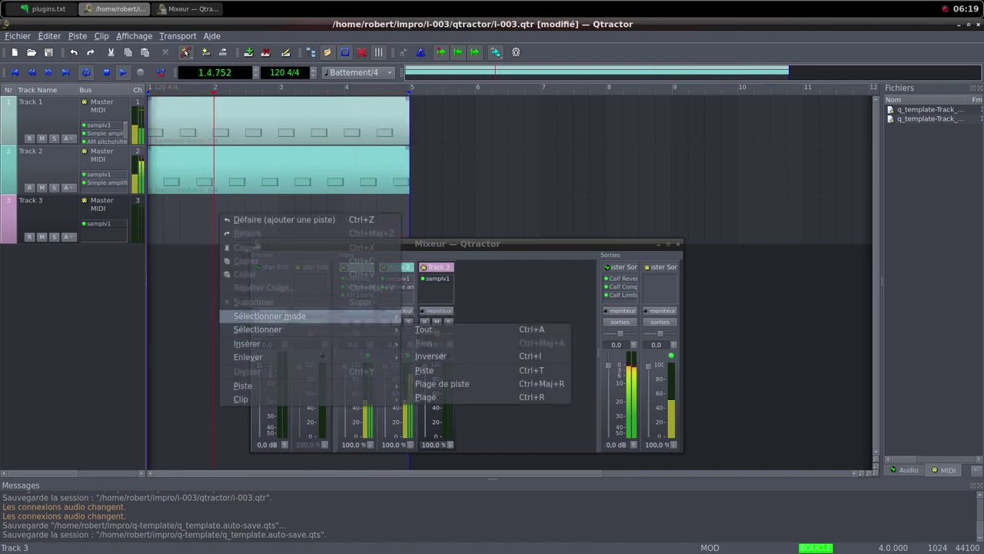
pyautogui.moveTo(261, 398)
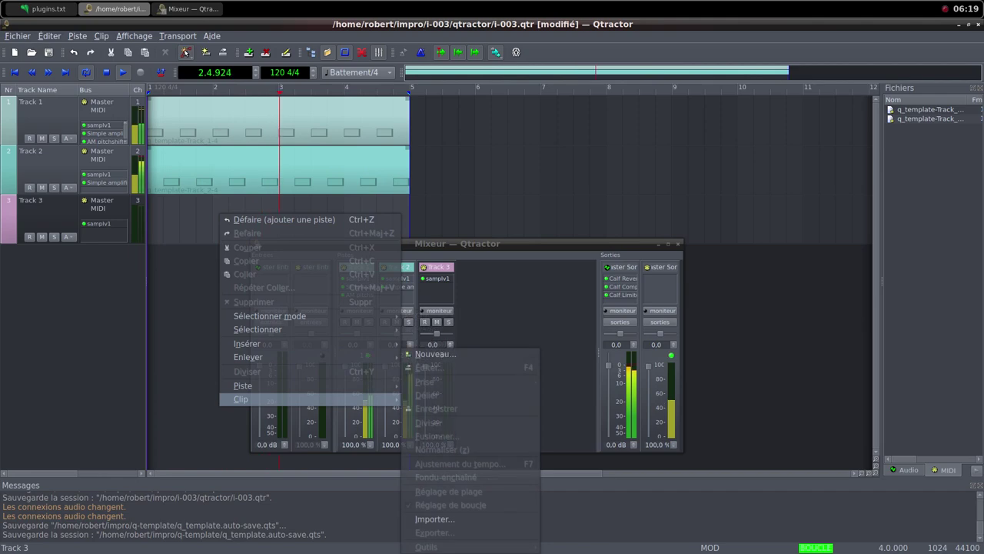
pyautogui.click(432, 354)
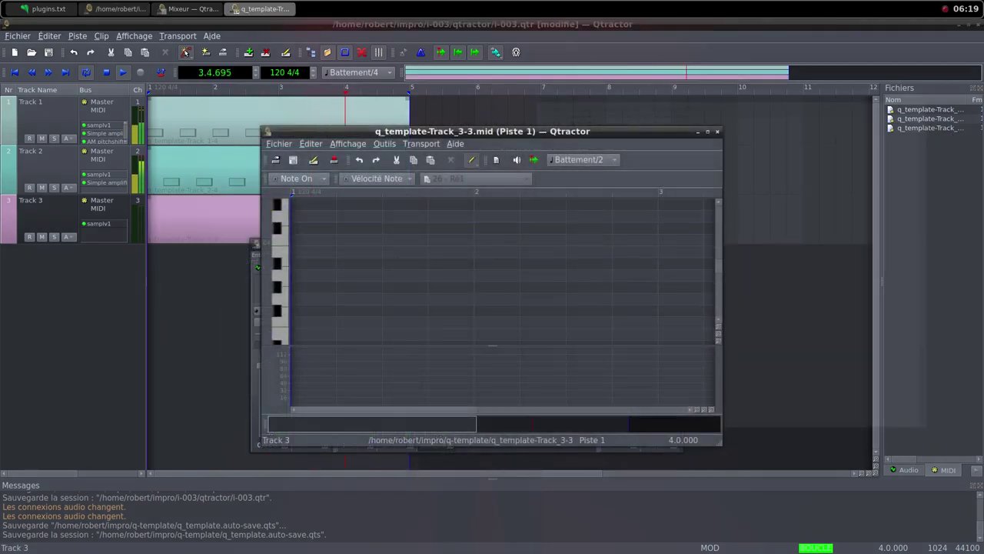
pyautogui.click(707, 131)
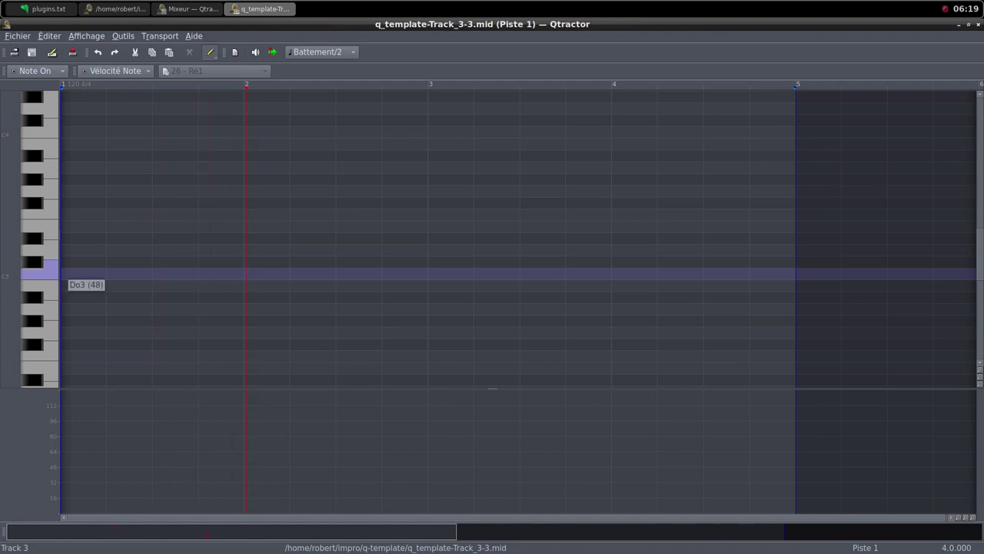
pyautogui.moveTo(66, 274); pyautogui.dragTo(266, 275)
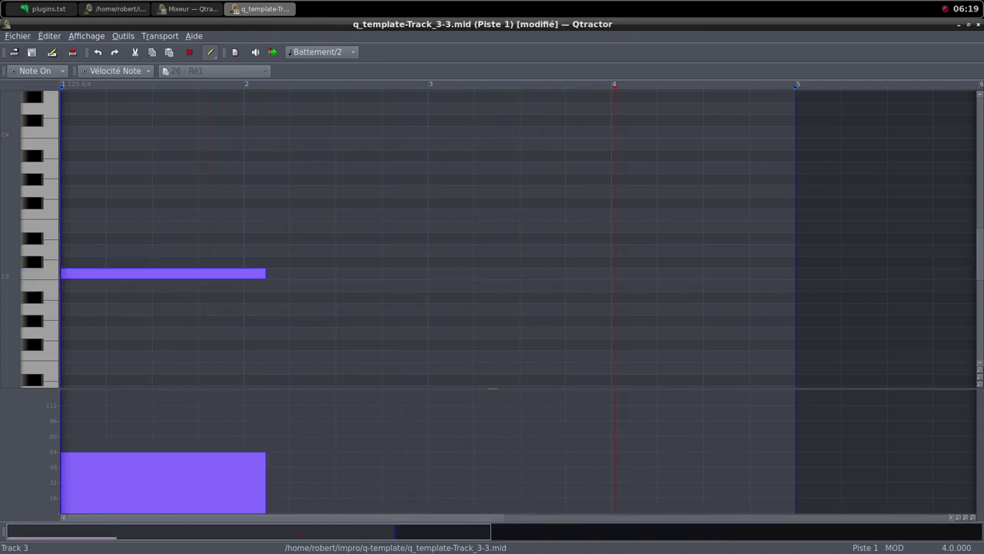
pyautogui.press('Delete')
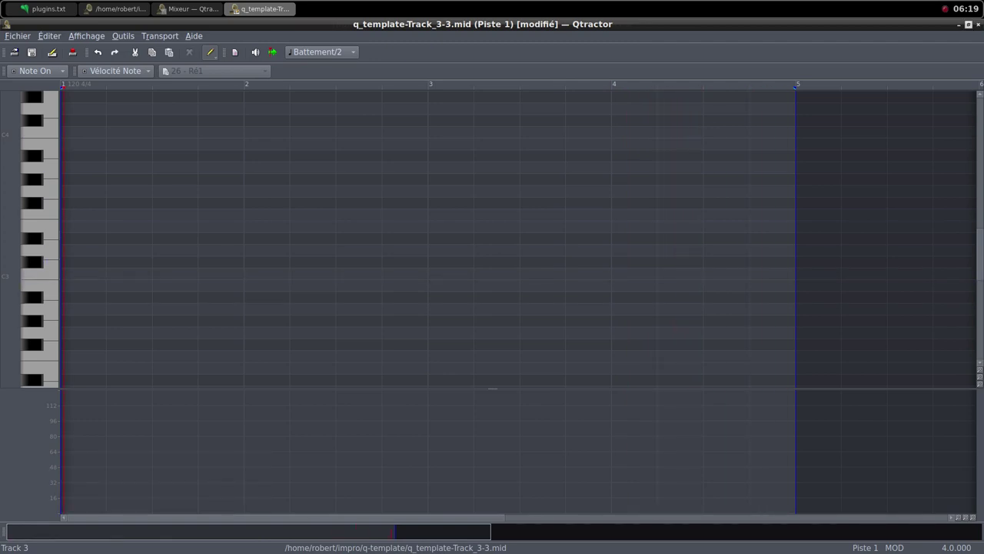
pyautogui.click(968, 25)
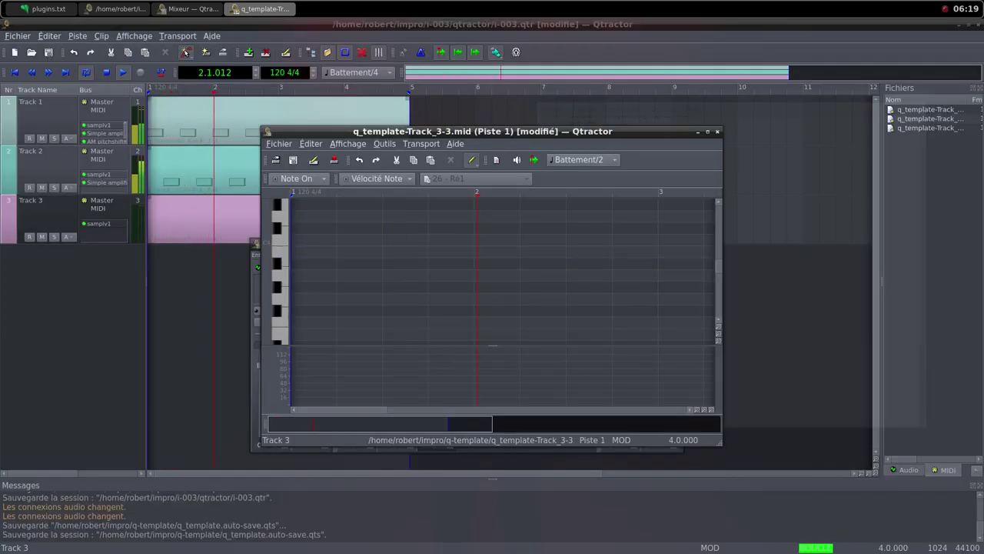
pyautogui.click(718, 131)
pyautogui.click(436, 278)
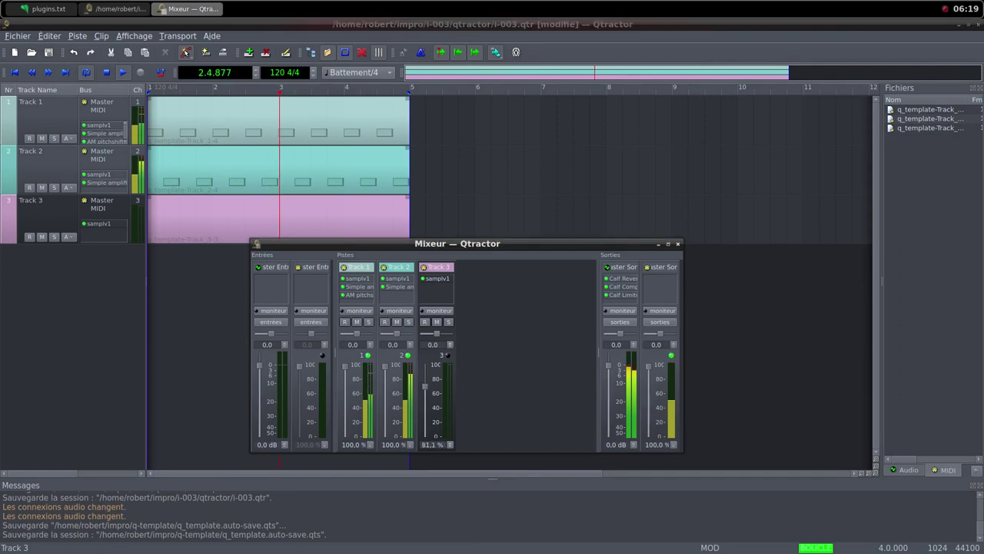
# Step: Reopen the Track 3 clip, fill bars 1 to 4 with consecutive one-bar C3 notes, then close the clip editor
pyautogui.click(186, 53)
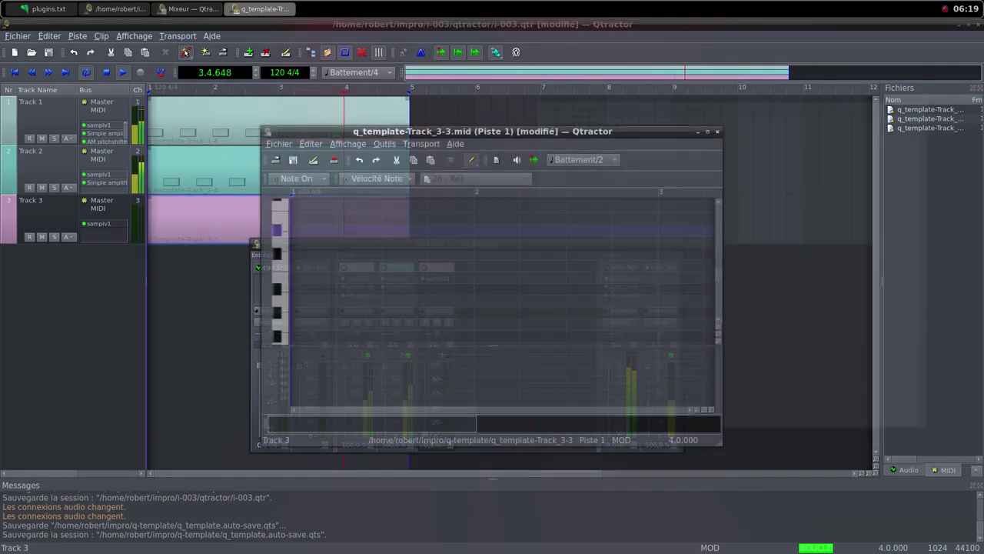
pyautogui.click(707, 131)
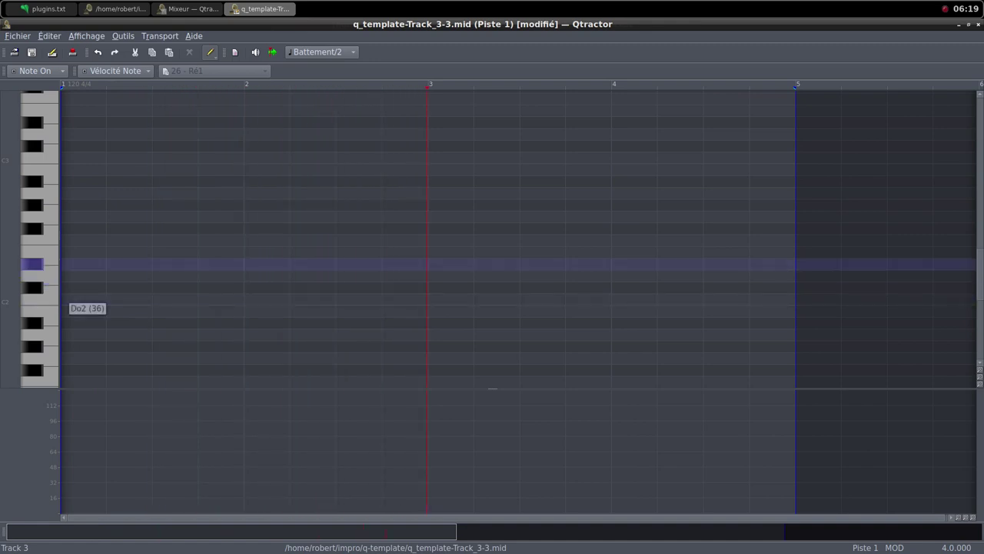
pyautogui.click(73, 158)
pyautogui.moveTo(74, 158); pyautogui.dragTo(219, 158)
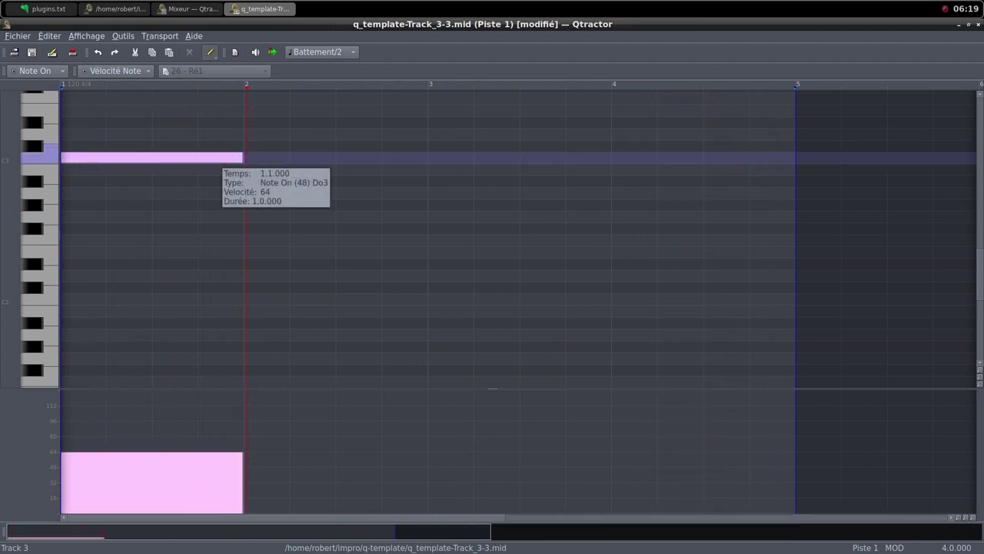
pyautogui.moveTo(246, 157); pyautogui.dragTo(307, 157)
pyautogui.moveTo(319, 147); pyautogui.dragTo(787, 161)
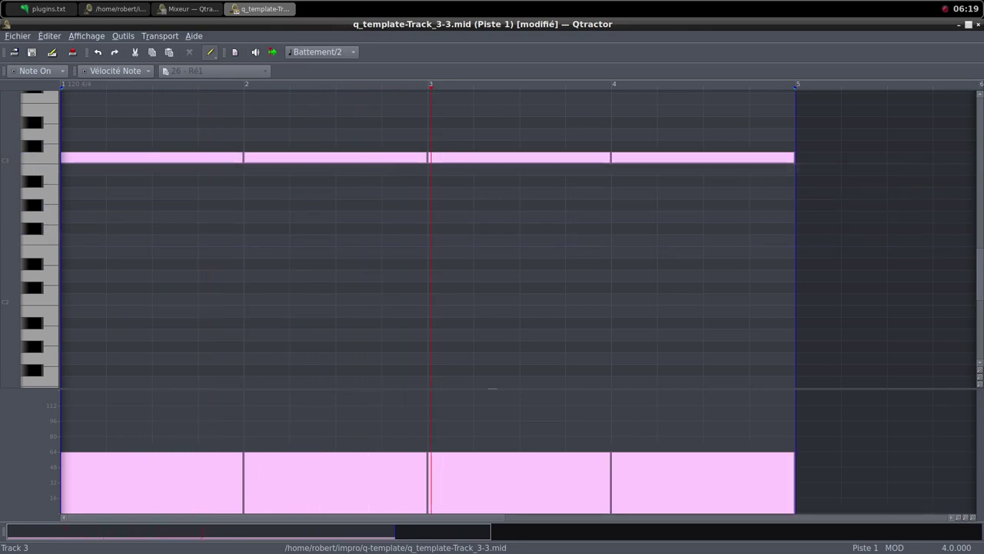
pyautogui.click(969, 24)
pyautogui.click(718, 131)
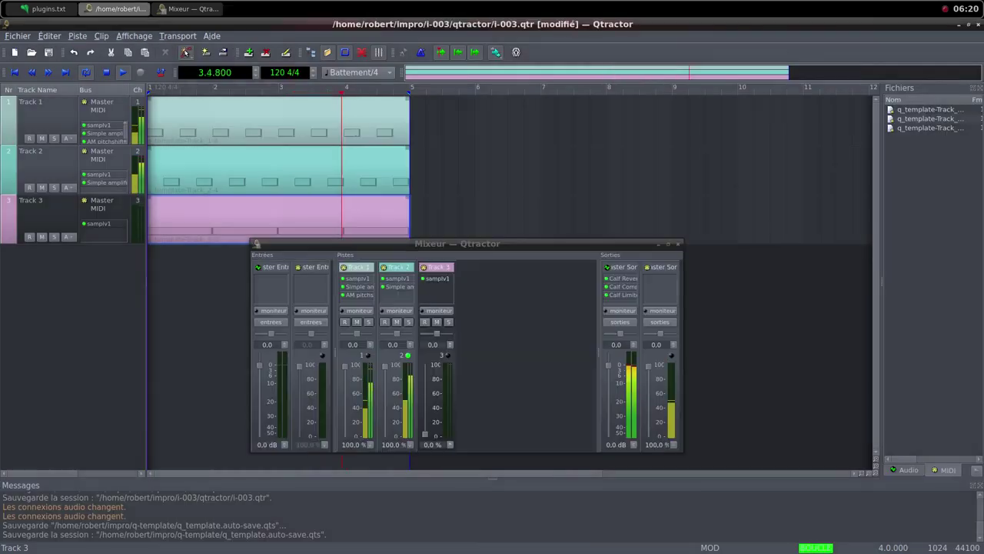
# Step: Raise Track 3's mixer volume to 100 % and add the Simple amplifier plugin after samplv1
pyautogui.moveTo(425, 435); pyautogui.dragTo(425, 432)
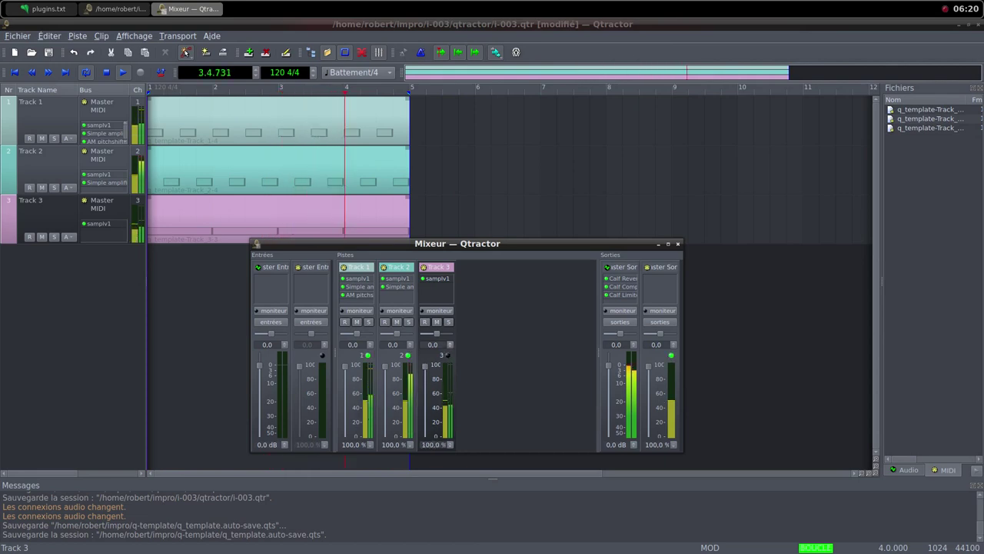
pyautogui.rightClick(432, 293)
pyautogui.click(460, 297)
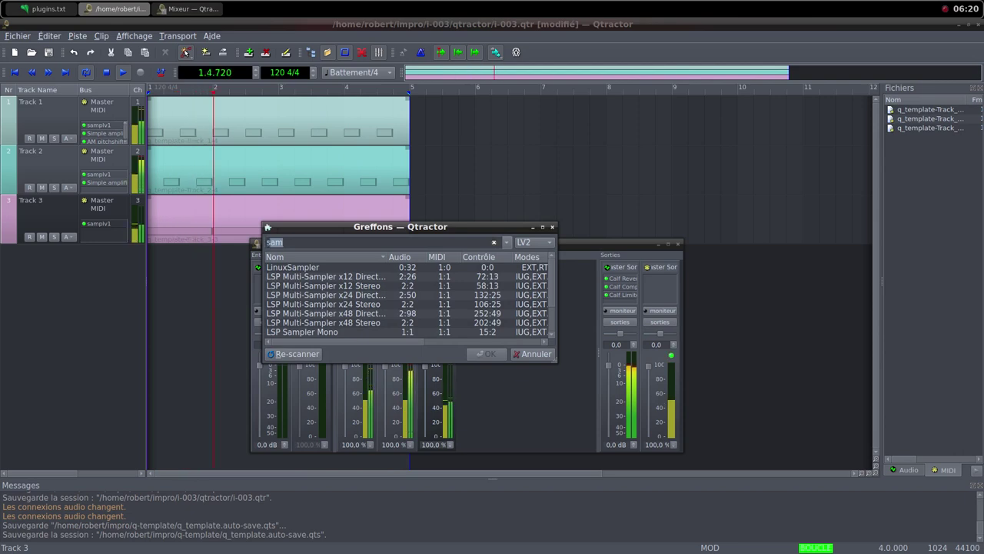
pyautogui.write('simp')
pyautogui.doubleClick(307, 268)
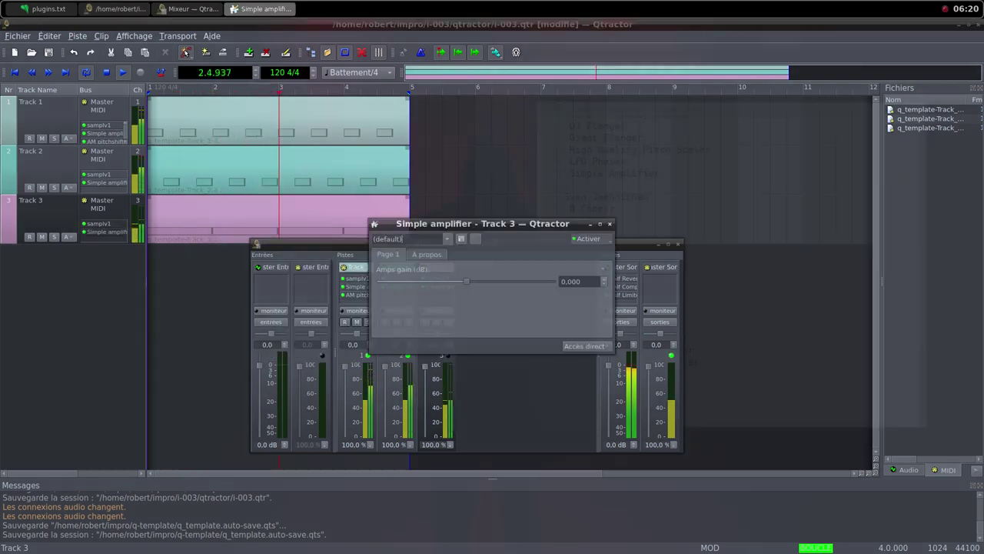
# Step: Set Track 3's amplifier gain to 10.178 dB, close its window and lower the track's mixer volume to 0 %
pyautogui.moveTo(482, 224); pyautogui.dragTo(586, 232)
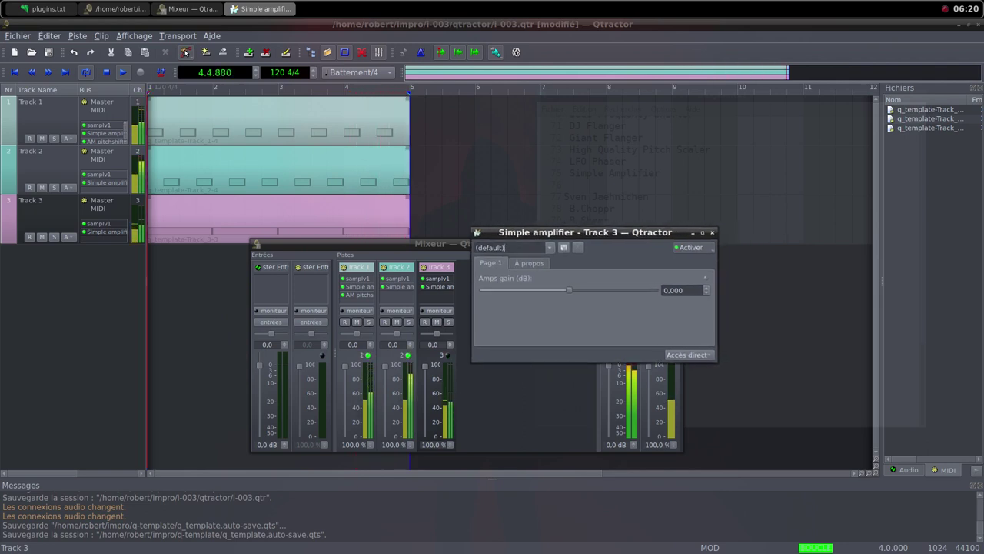
pyautogui.moveTo(588, 290); pyautogui.dragTo(581, 290)
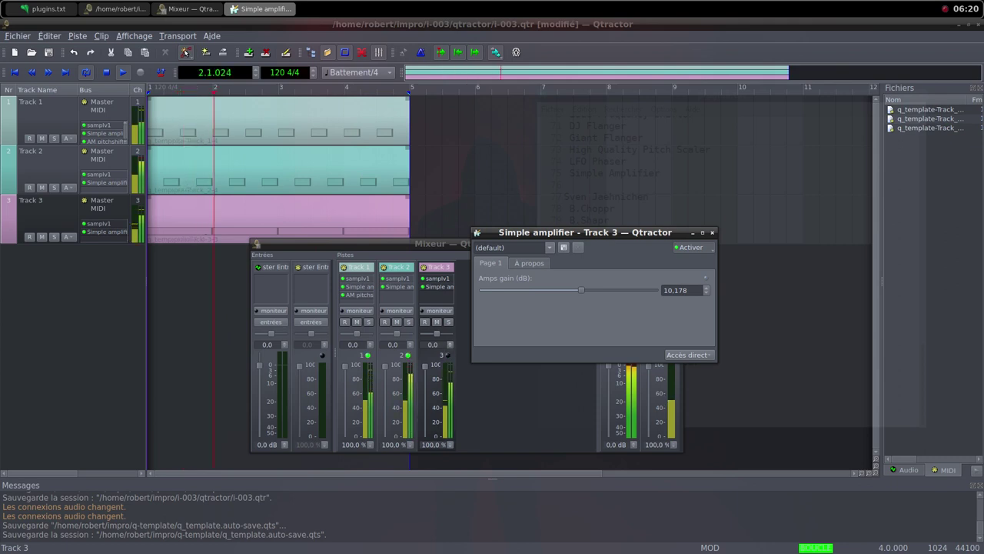
pyautogui.press('Escape')
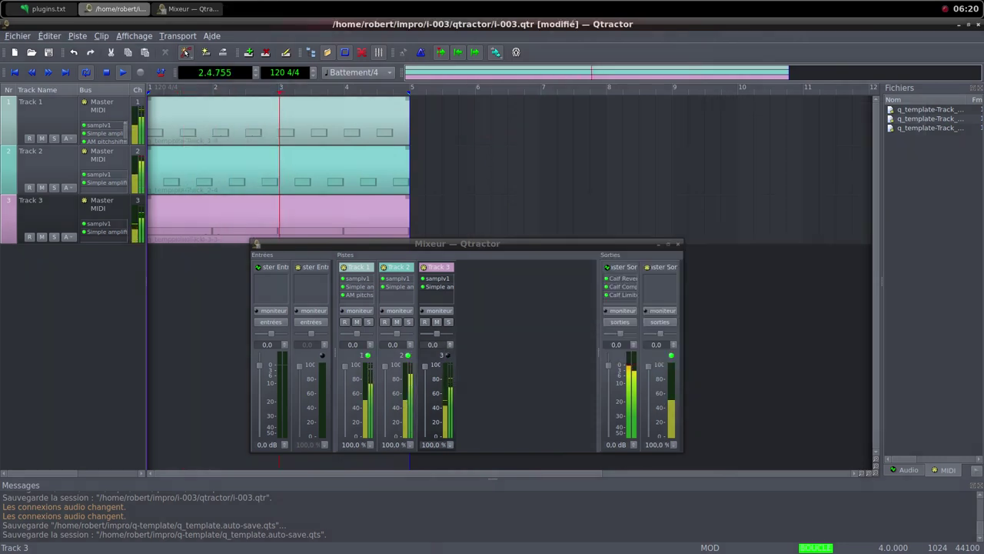
pyautogui.moveTo(424, 366); pyautogui.dragTo(425, 435)
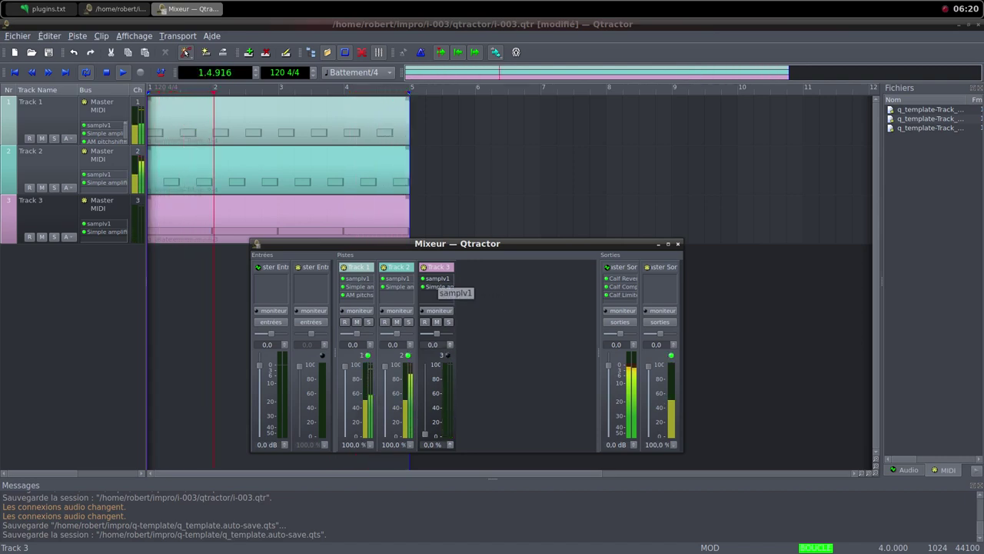
# Step: Reopen the Track 3 clip in a maximized editor, switch edit mode off and select all four C3 notes
pyautogui.doubleClick(435, 278)
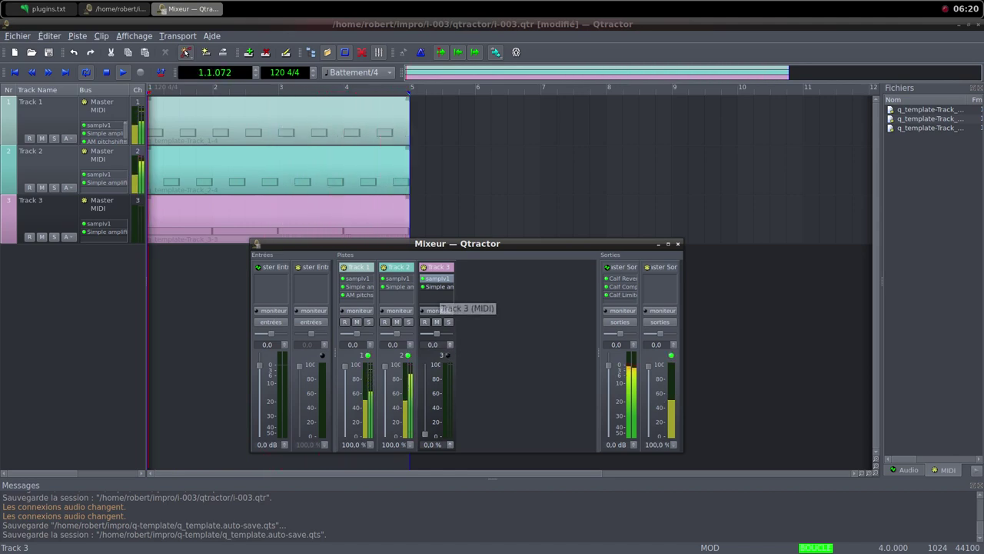
pyautogui.doubleClick(376, 218)
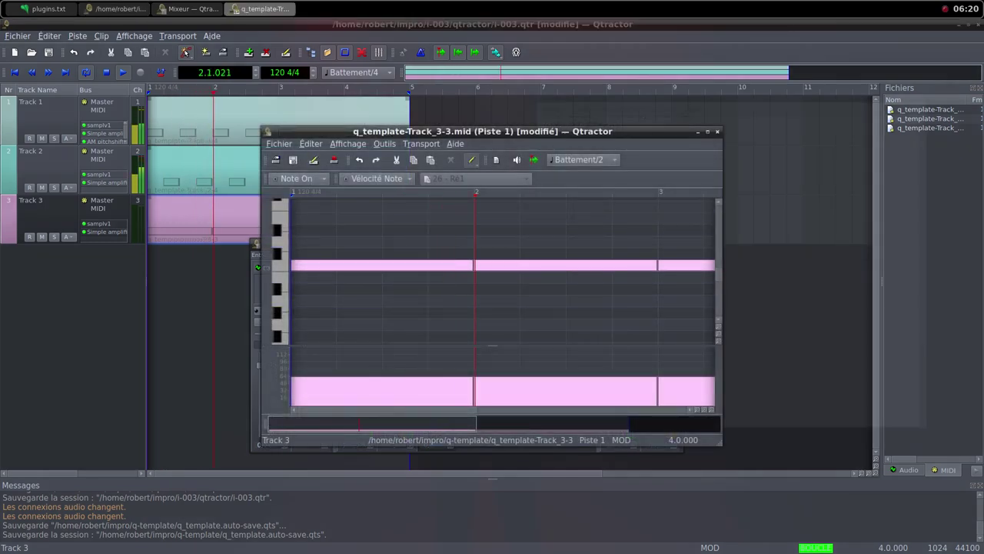
pyautogui.click(708, 132)
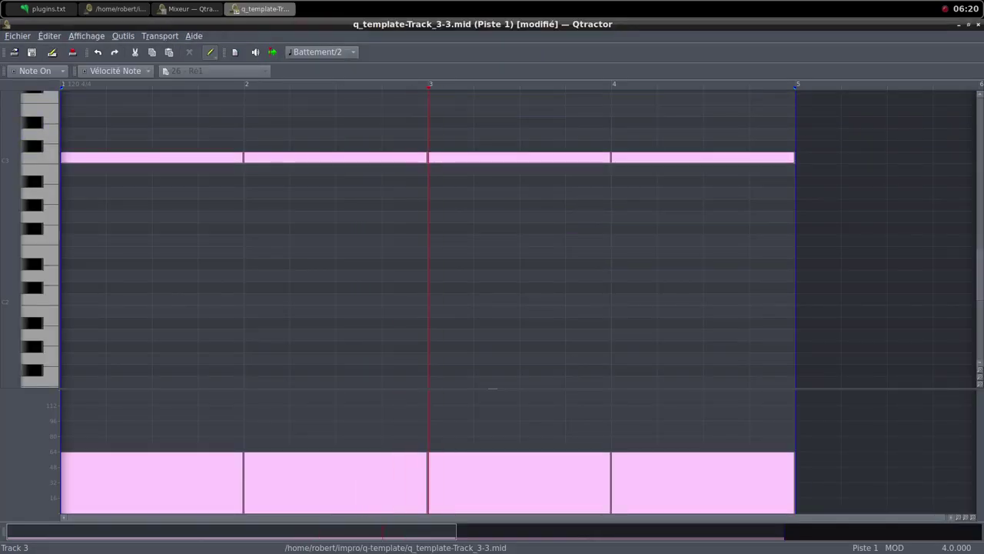
pyautogui.click(210, 52)
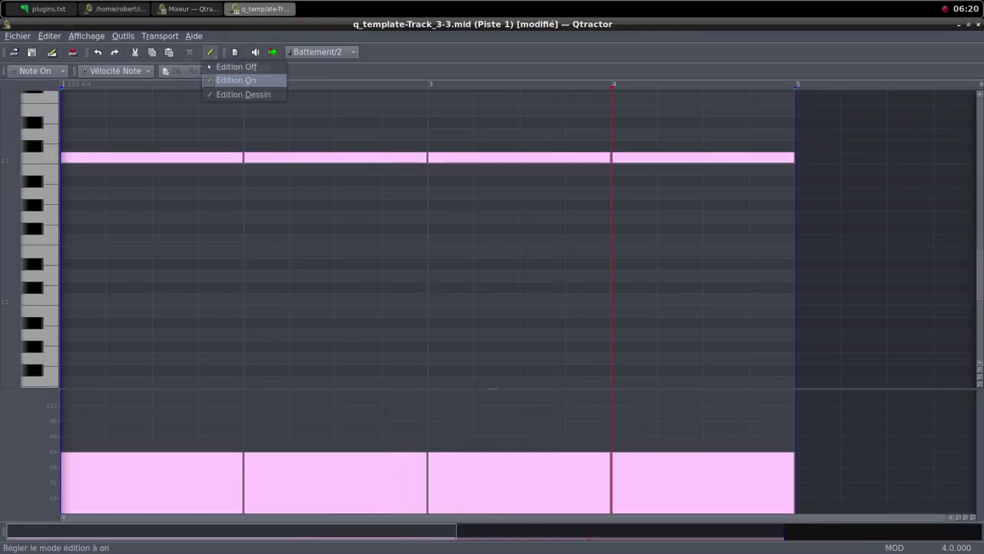
pyautogui.click(236, 67)
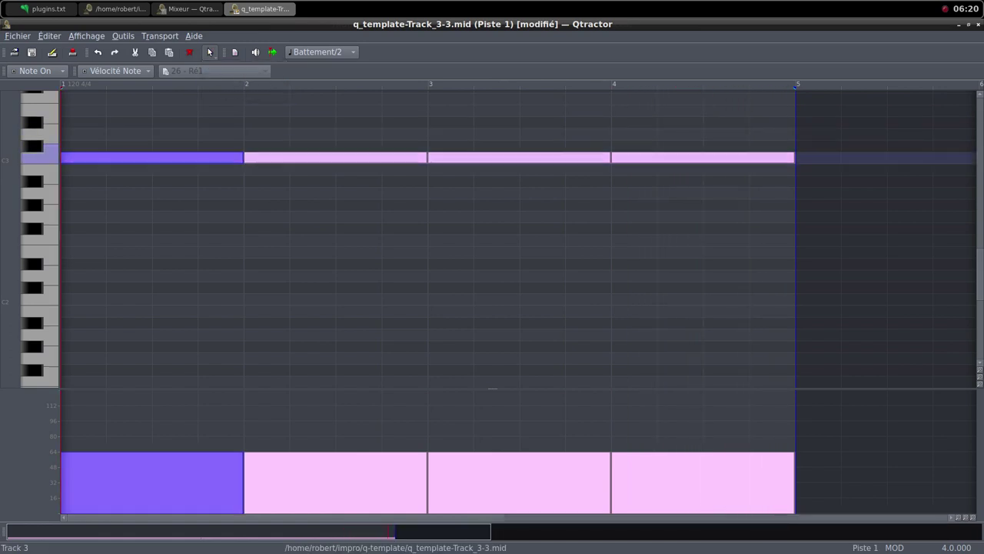
pyautogui.moveTo(161, 123); pyautogui.dragTo(707, 221)
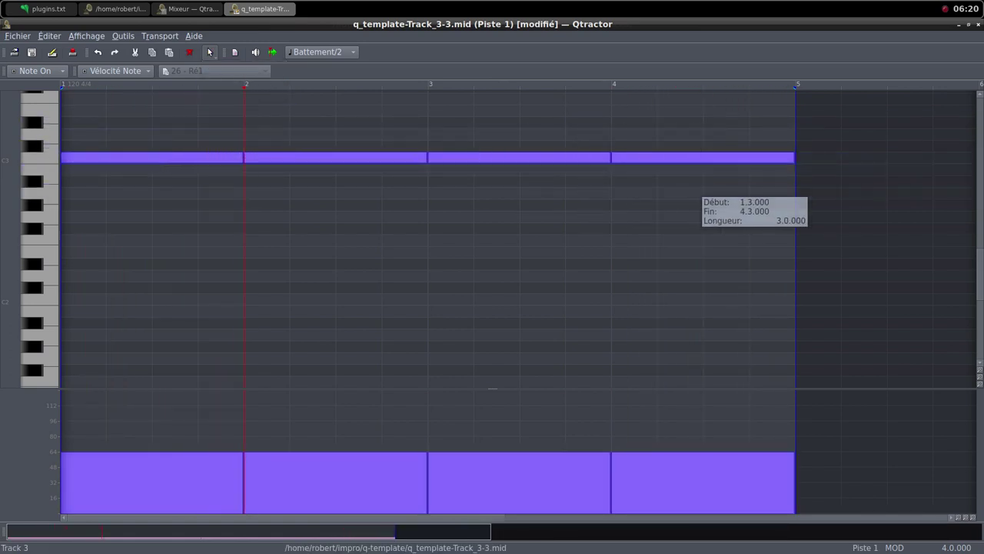
# Step: Transpose the four selected notes up to C5, close the clip editor and restore Track 3's mixer volume to 100 %
pyautogui.scroll(5, 707, 222)
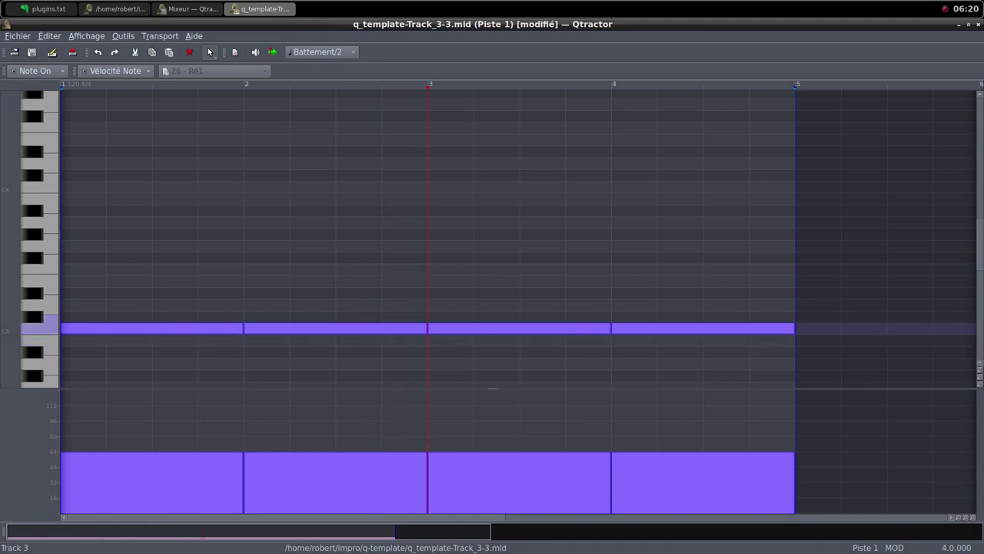
pyautogui.scroll(3, 706, 221)
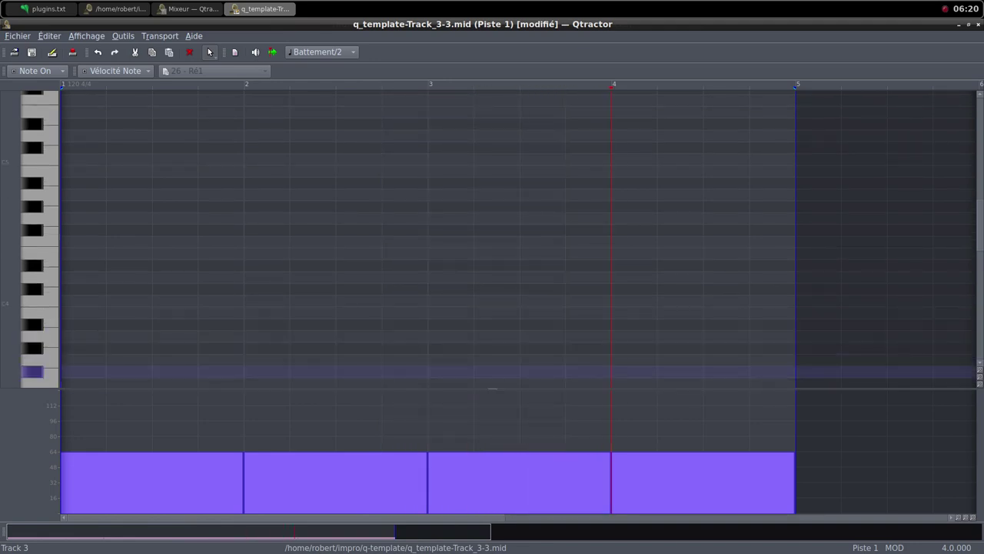
pyautogui.scroll(-2, 427, 238)
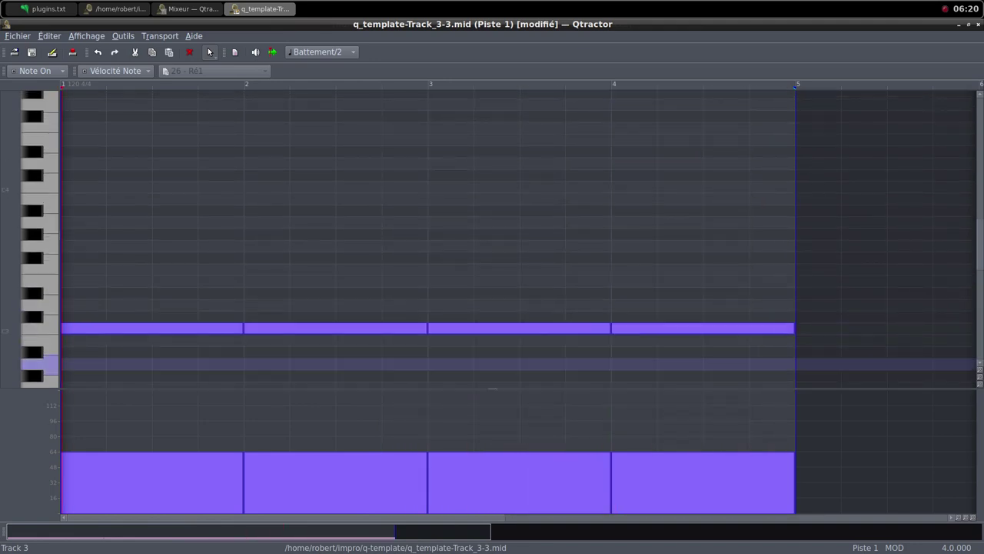
pyautogui.moveTo(155, 328); pyautogui.dragTo(156, 129)
pyautogui.scroll(5, 431, 257)
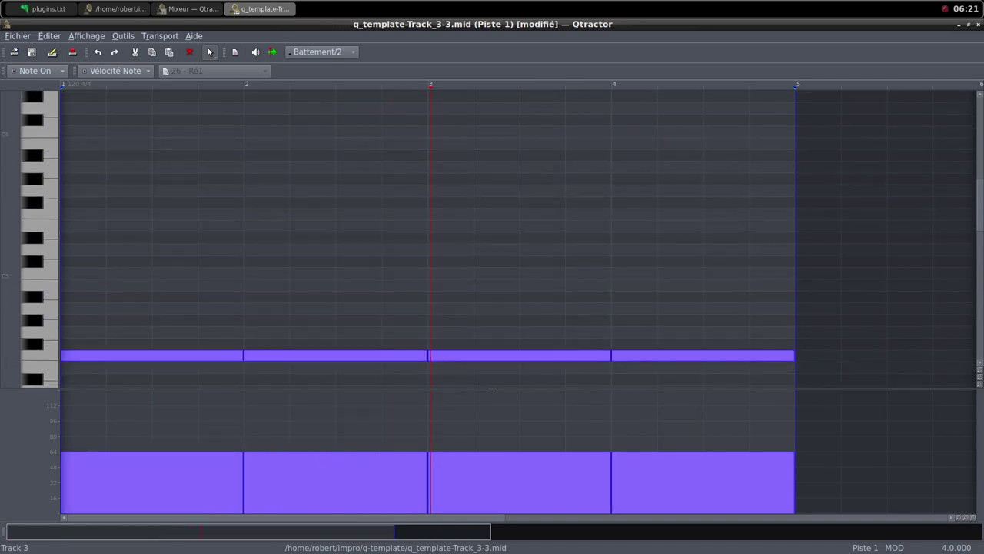
pyautogui.scroll(-1, 492, 342)
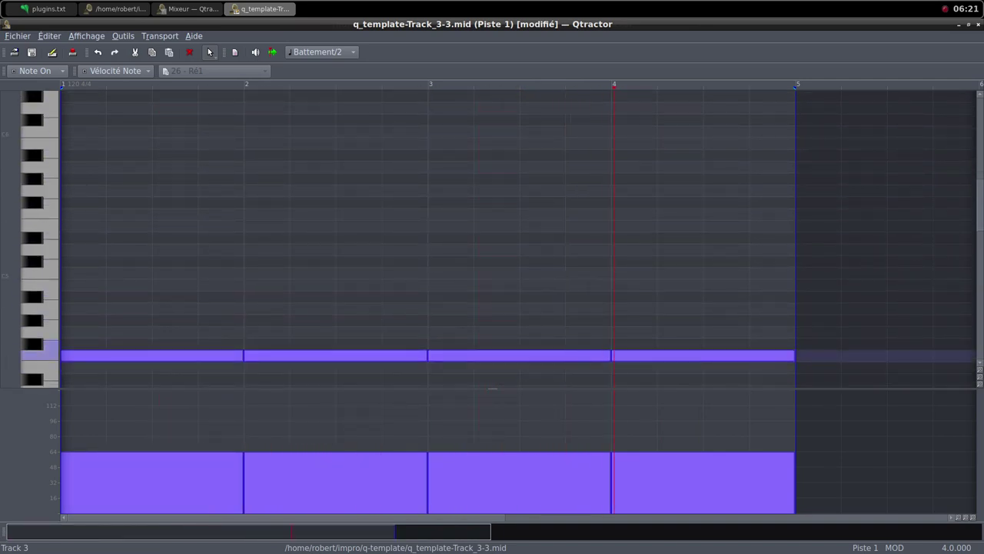
pyautogui.moveTo(149, 355); pyautogui.dragTo(150, 355)
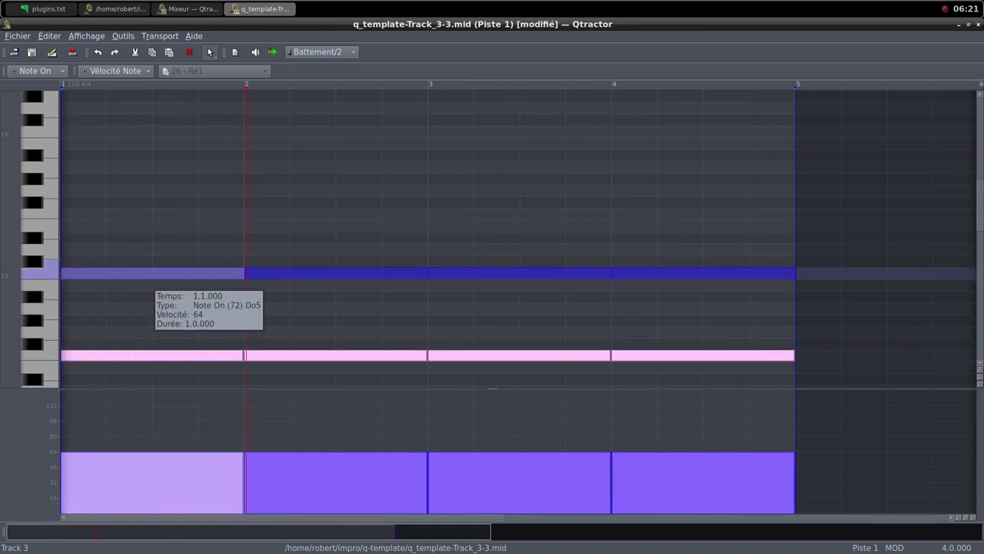
pyautogui.moveTo(153, 274); pyautogui.dragTo(153, 273)
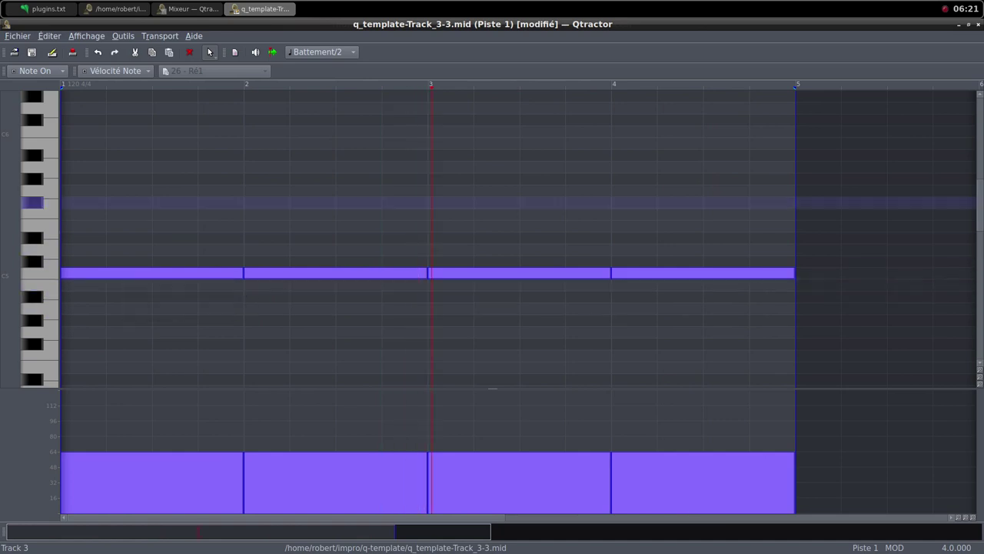
pyautogui.click(969, 24)
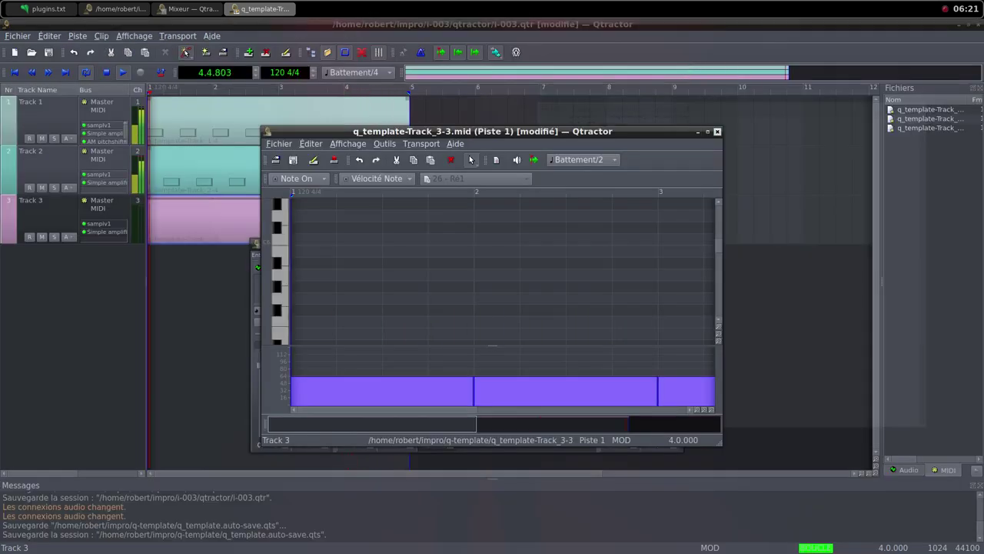
pyautogui.click(717, 132)
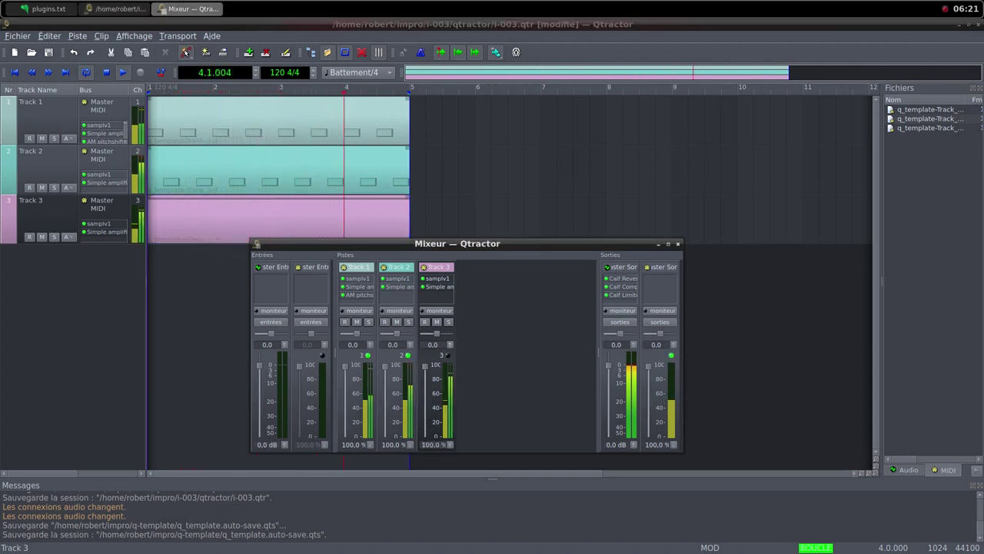
# Step: Raise Track 3's Simple amplifier gain to 15.162 dB, back it off slightly and close the plugin window
pyautogui.click(437, 279)
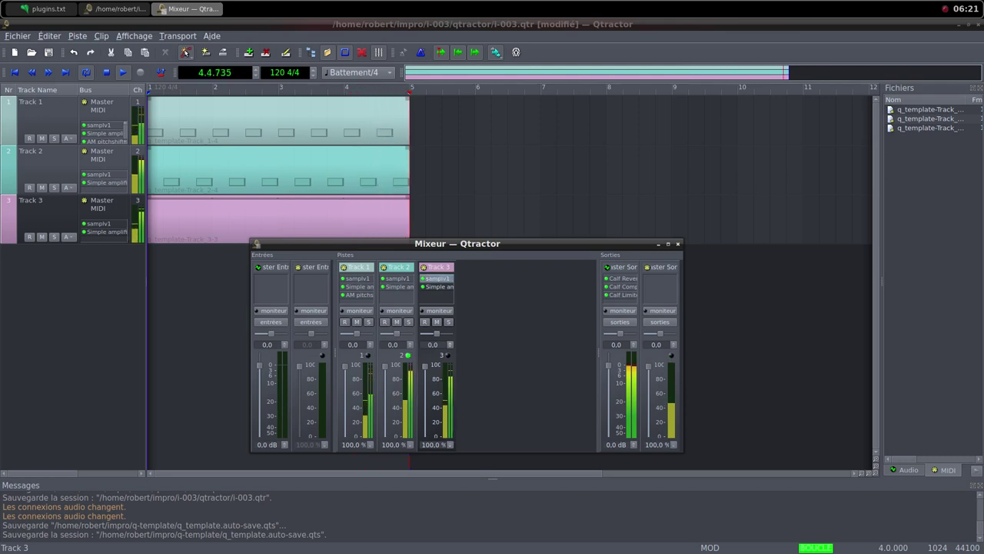
pyautogui.doubleClick(437, 287)
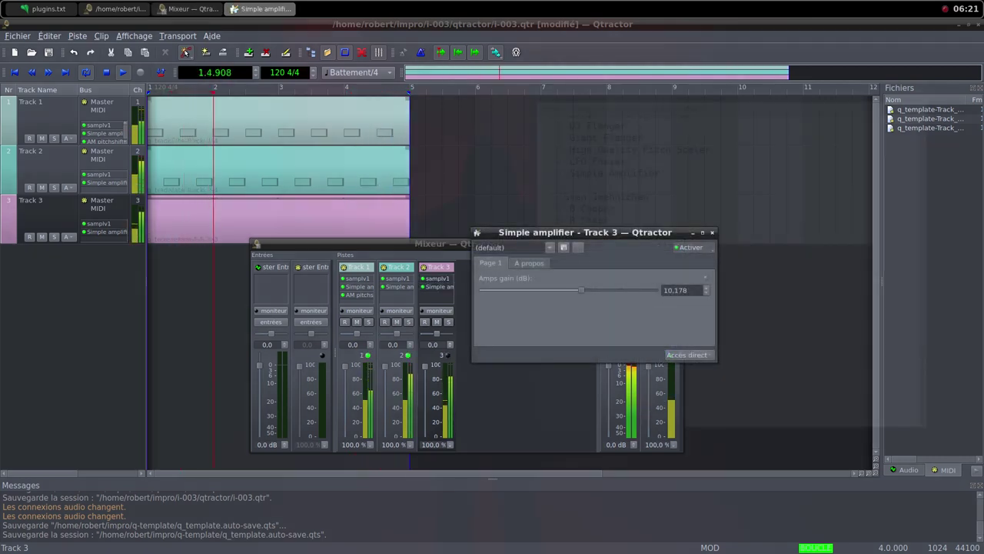
pyautogui.moveTo(581, 290); pyautogui.dragTo(586, 290)
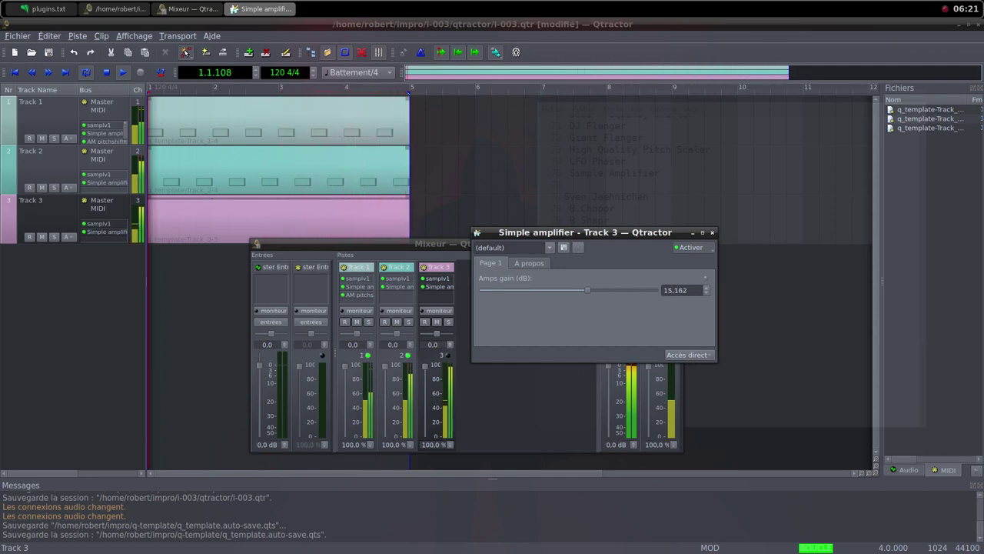
pyautogui.moveTo(588, 290); pyautogui.dragTo(586, 290)
pyautogui.press('Escape')
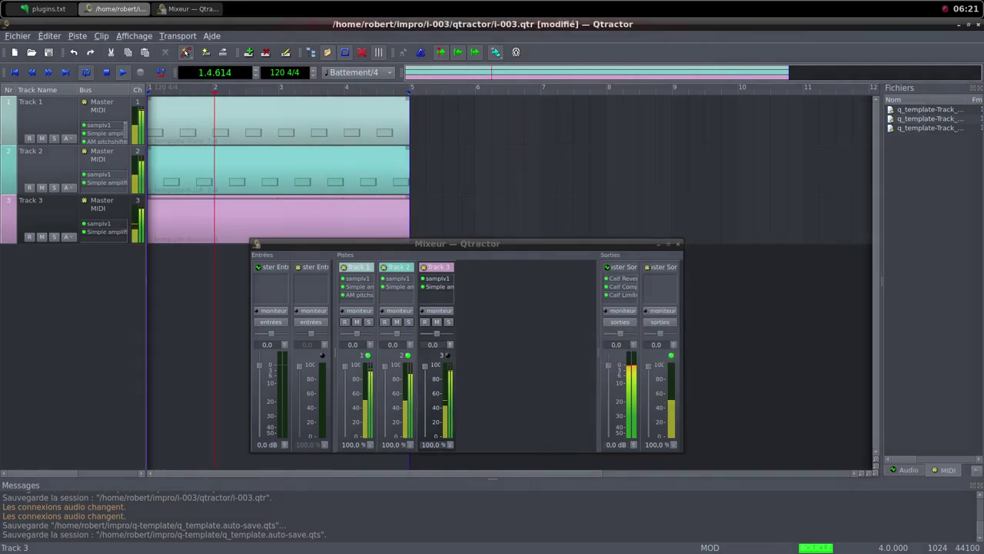
# Step: Lower the mixer volumes of Track 2 and Track 1 to 0 %
pyautogui.moveTo(385, 367); pyautogui.dragTo(384, 435)
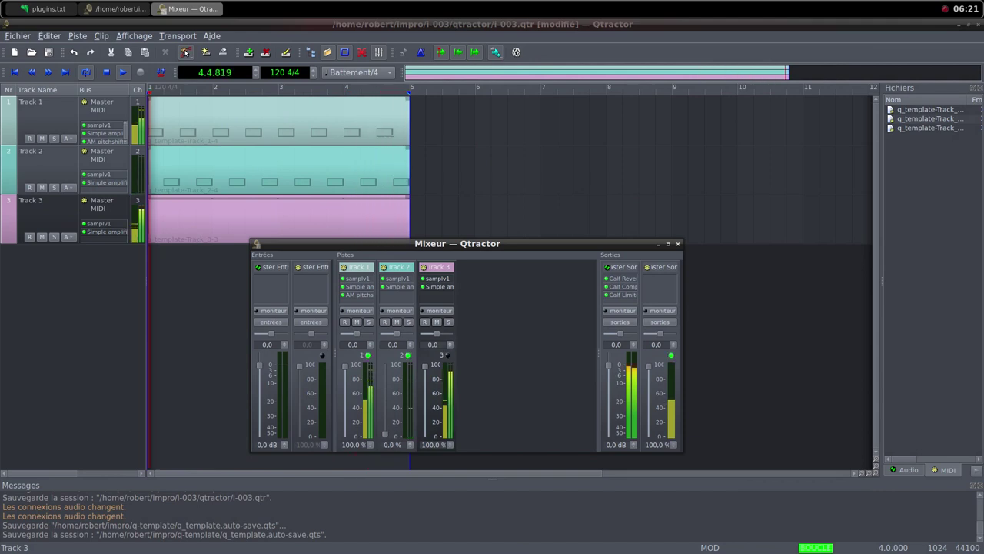
pyautogui.moveTo(346, 367); pyautogui.dragTo(344, 435)
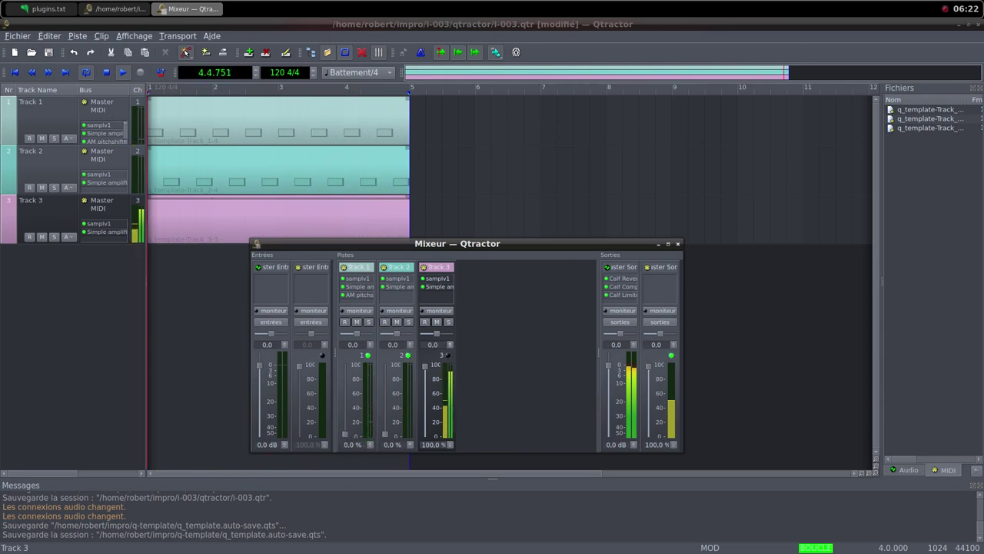
# Step: Switch to Freesound in Firefox and download the random sound concrete_14c_lightshoes_run.wav to the i-003 samples folder
pyautogui.middleClick(495, 3)
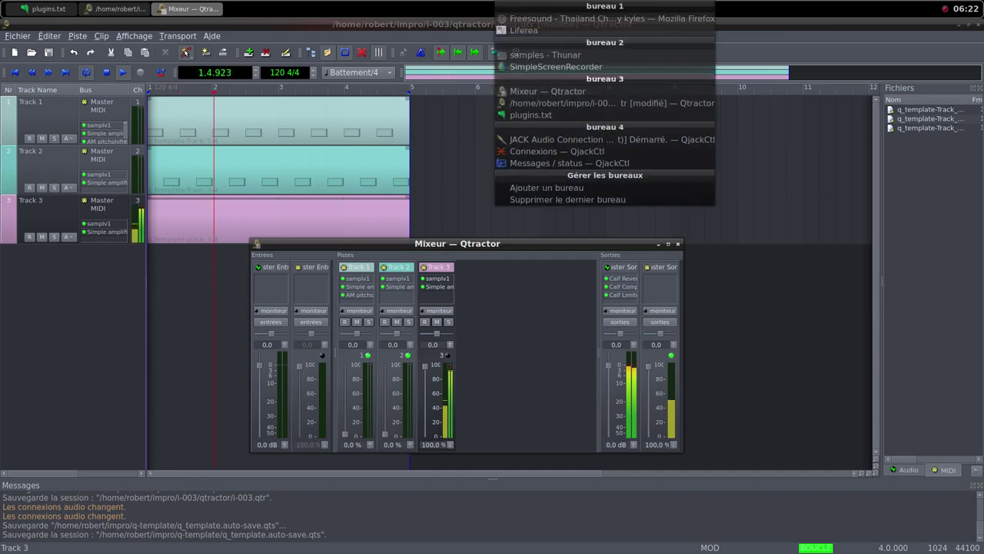
pyautogui.press('Return')
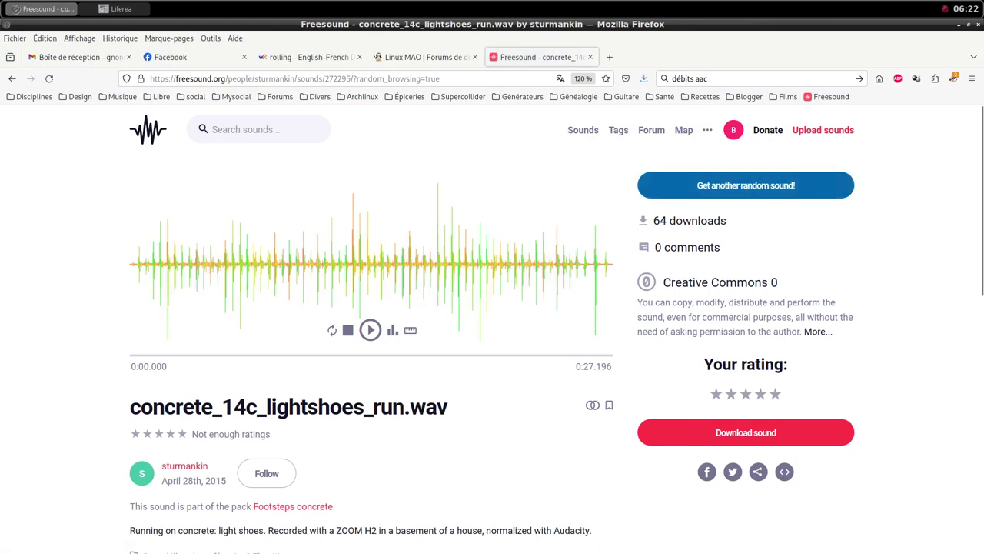
pyautogui.scroll(-2, 492, 339)
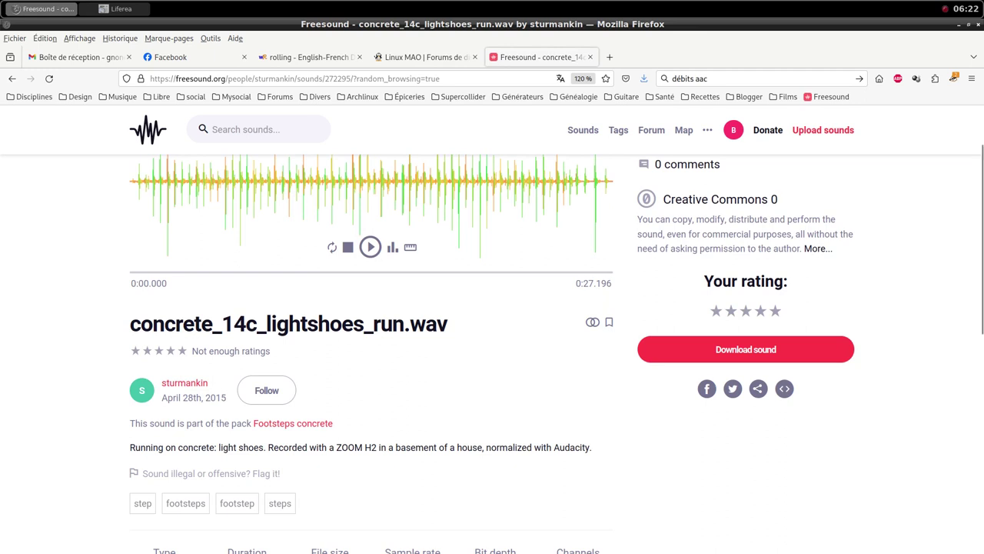
pyautogui.scroll(2, 492, 338)
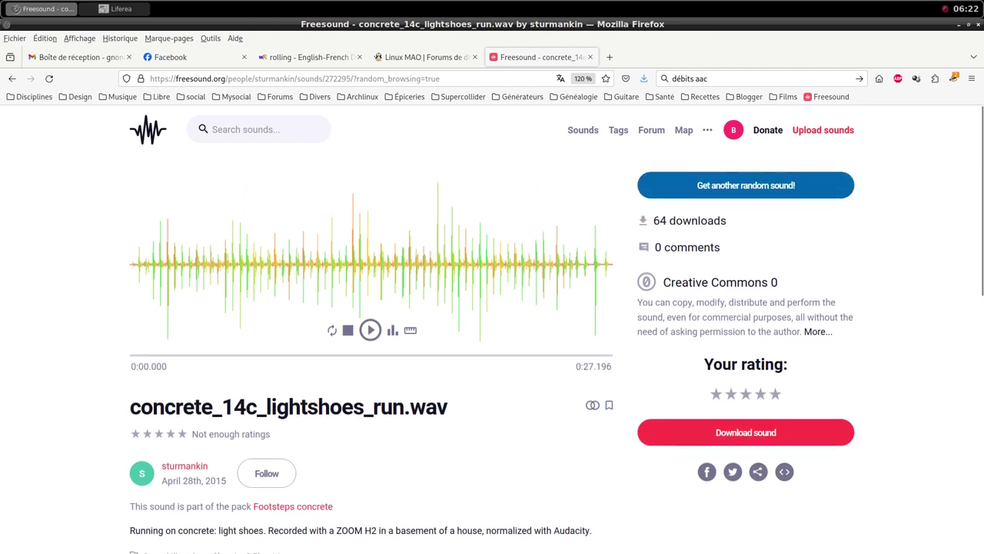
pyautogui.click(746, 432)
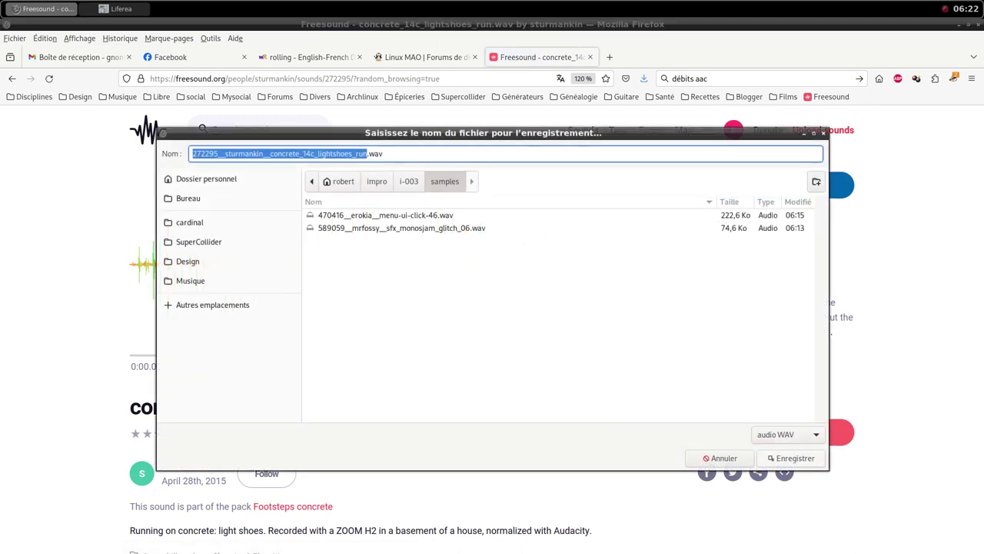
pyautogui.press('Return')
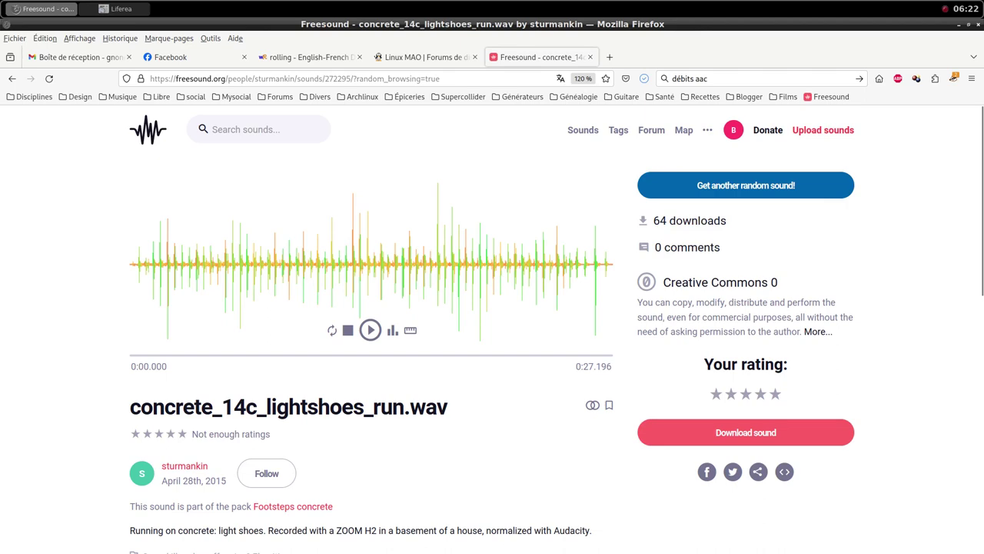
# Step: Return to Qtractor's mixer and start a fourth track with its type set to MIDI
pyautogui.middleClick(364, 1)
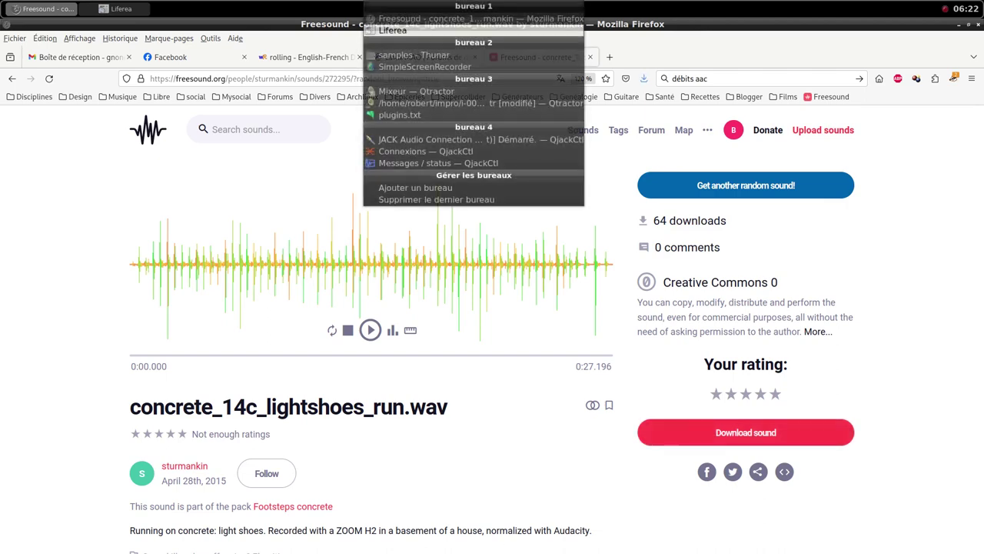
pyautogui.press('Return')
pyautogui.rightClick(484, 329)
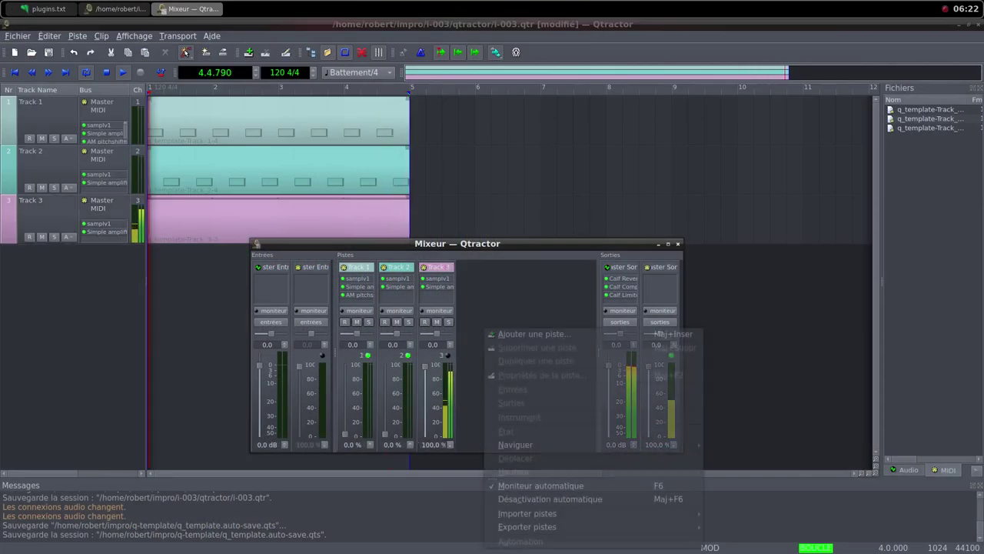
pyautogui.click(492, 334)
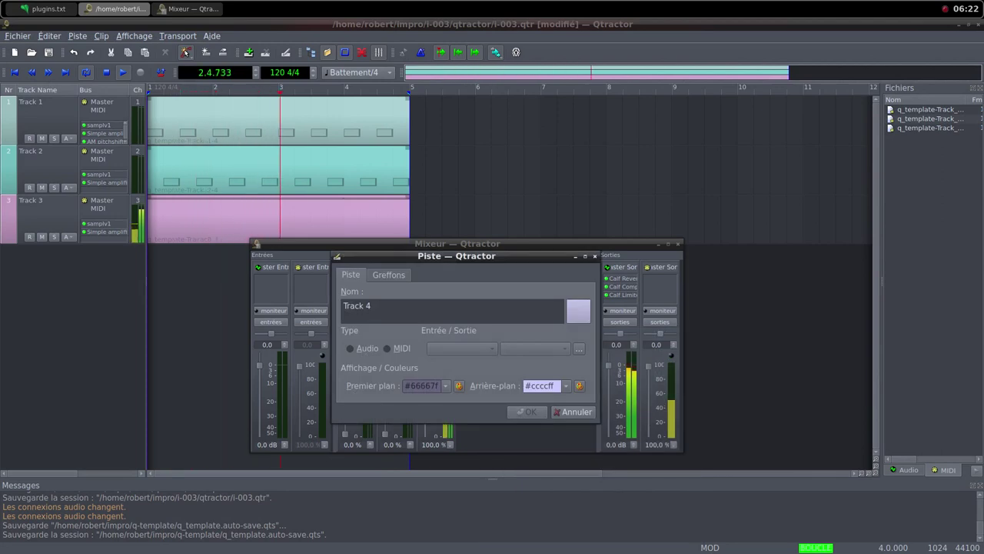
pyautogui.click(388, 349)
# Step: Search the LV2 plugins for "samp" and add samplv1 to the new Track 4
pyautogui.click(389, 275)
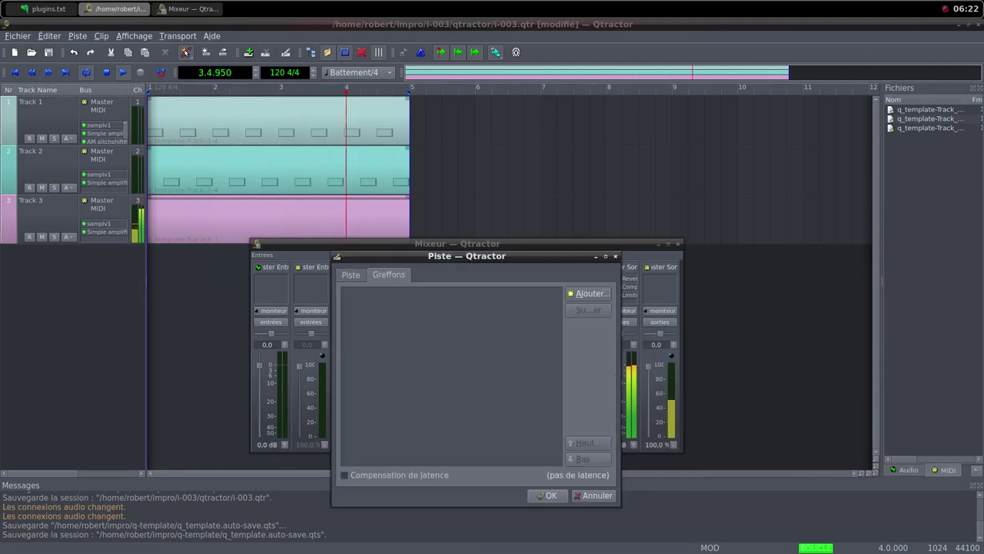
pyautogui.click(589, 293)
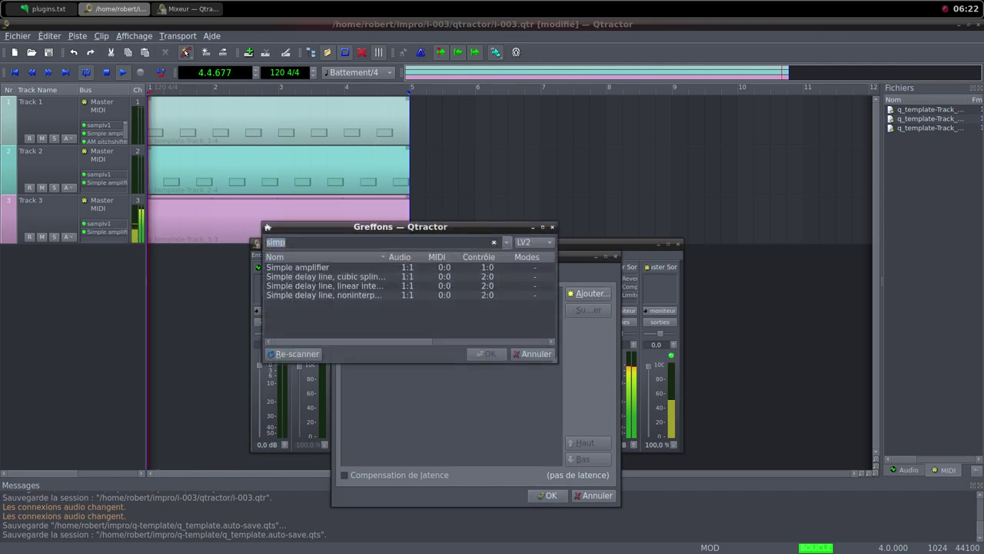
pyautogui.write('sampl')
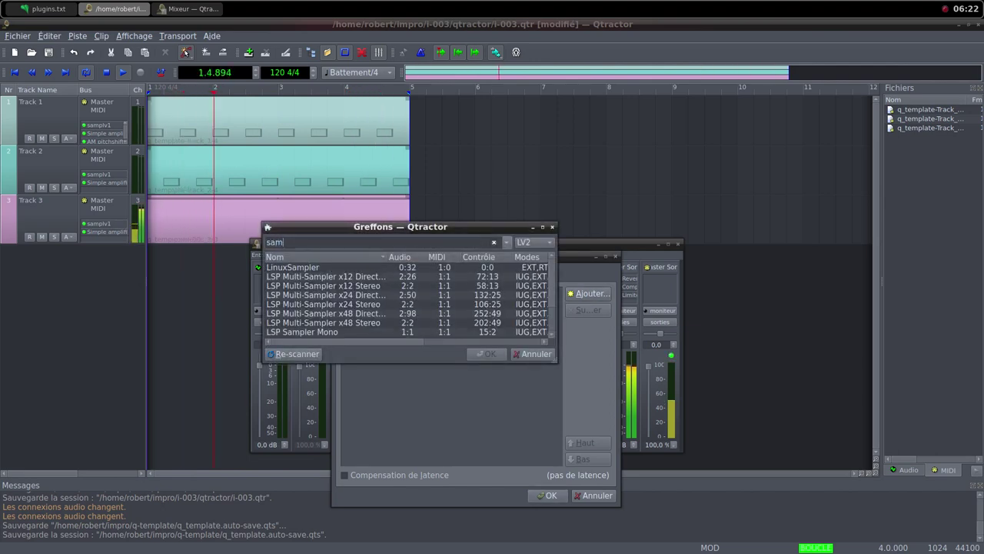
pyautogui.scroll(-2, 407, 305)
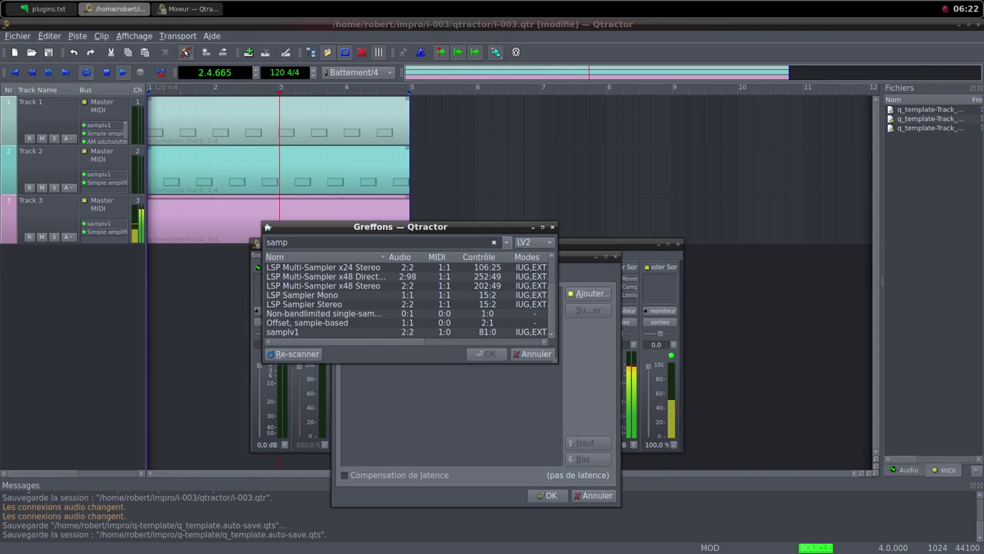
pyautogui.click(283, 332)
pyautogui.press('Return')
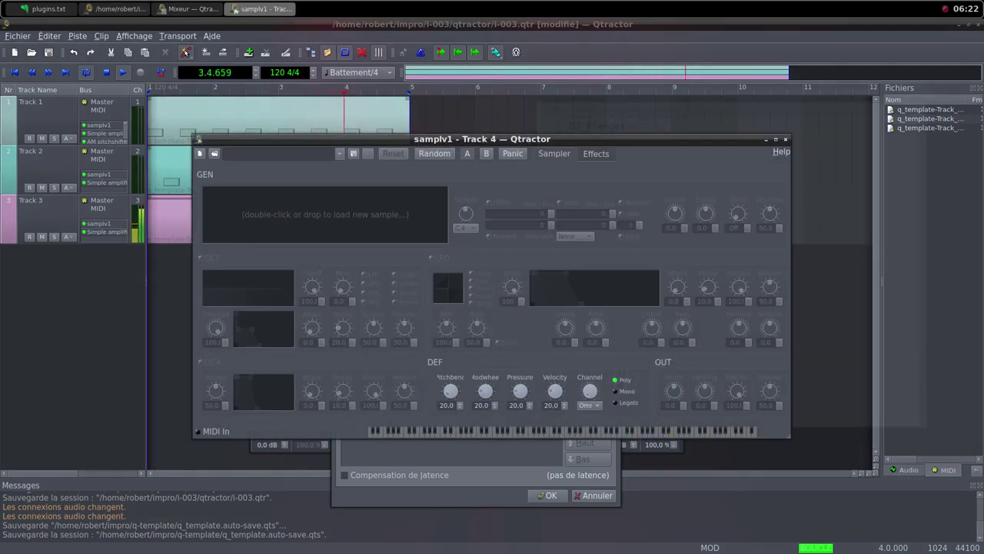
# Step: Load the sample 272295__sturmankin__concrete_14c_lightshoes_run.wav into Track 4's samplv1
pyautogui.doubleClick(325, 215)
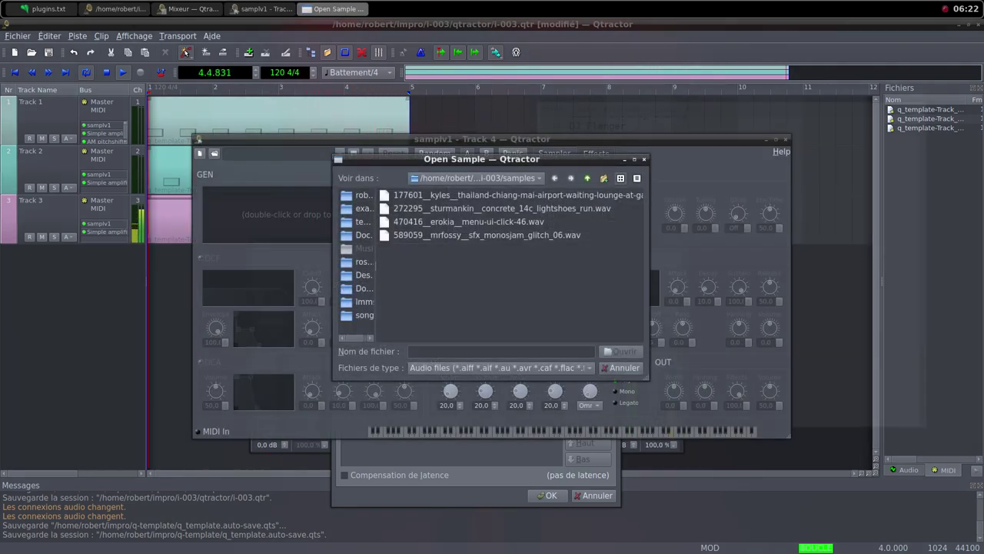
pyautogui.click(502, 208)
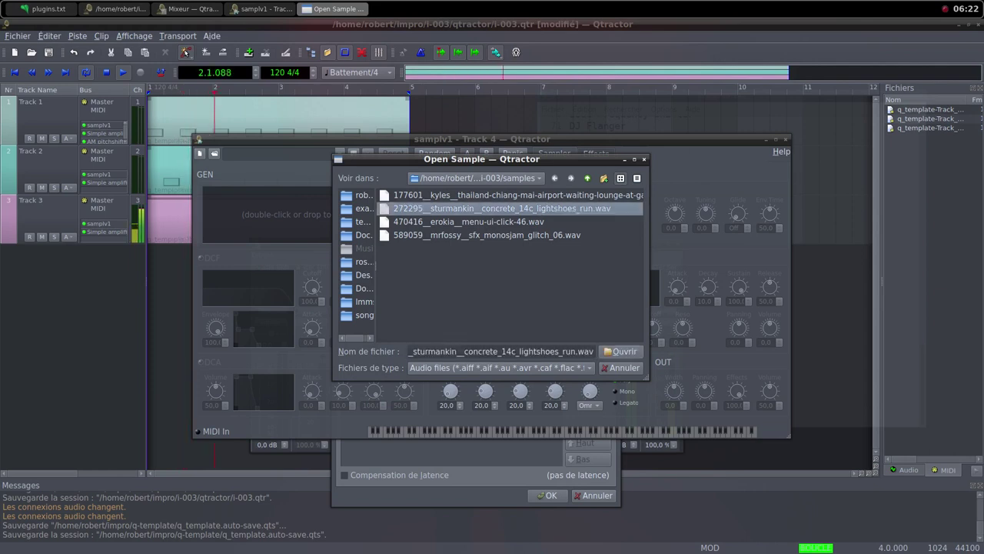
pyautogui.press('Return')
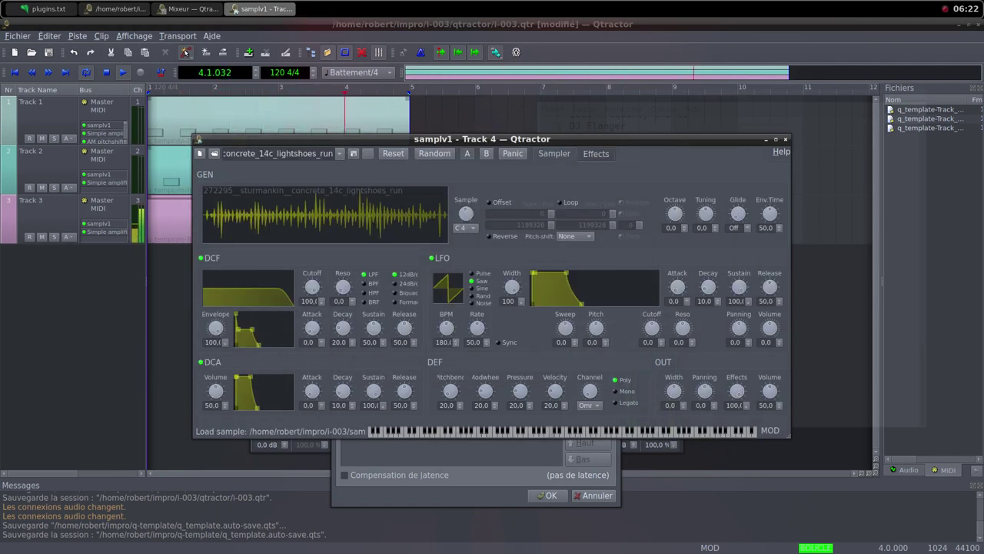
# Step: Set samplv1's DCA volume and OUT volume to 100, and confirm the creation of Track 4
pyautogui.moveTo(215, 390); pyautogui.dragTo(215, 369)
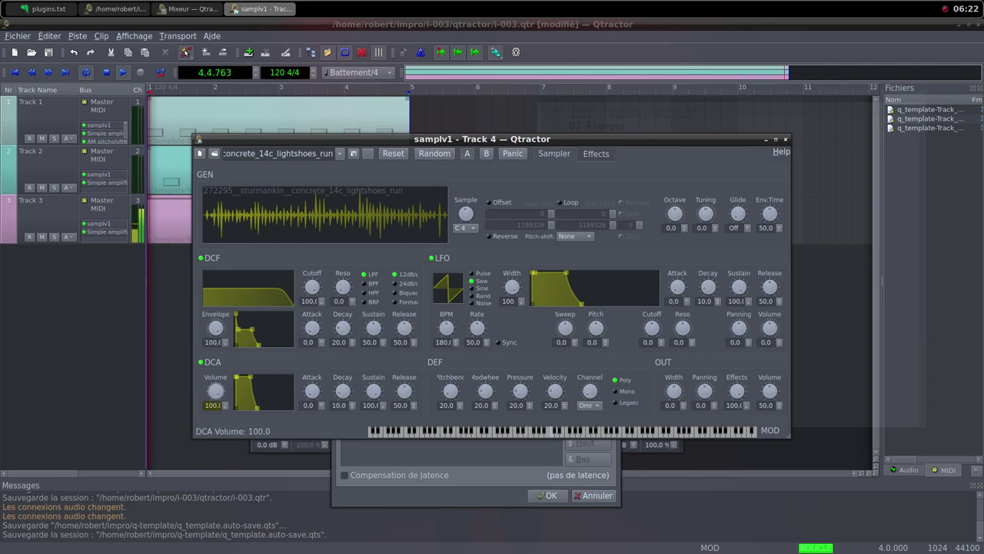
pyautogui.moveTo(769, 391); pyautogui.dragTo(769, 350)
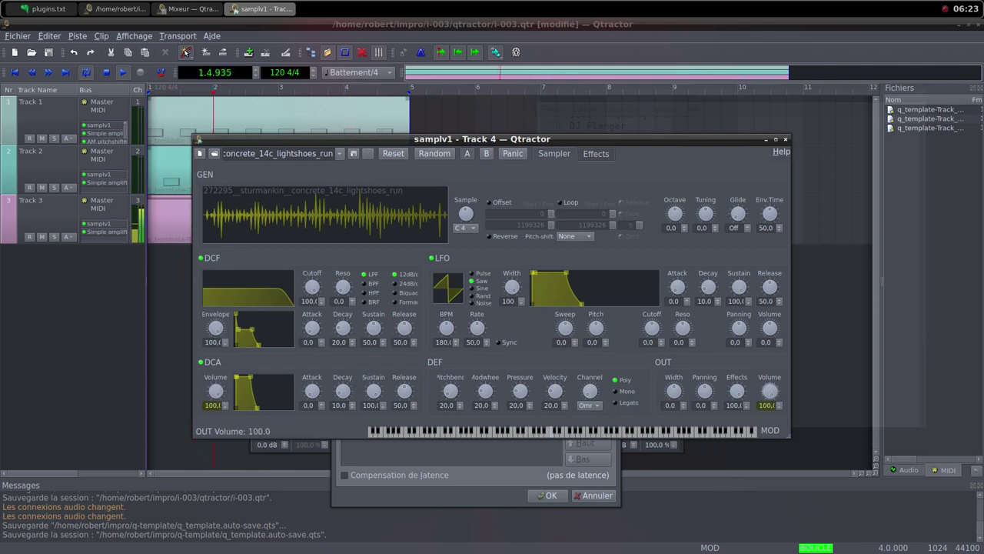
pyautogui.click(785, 139)
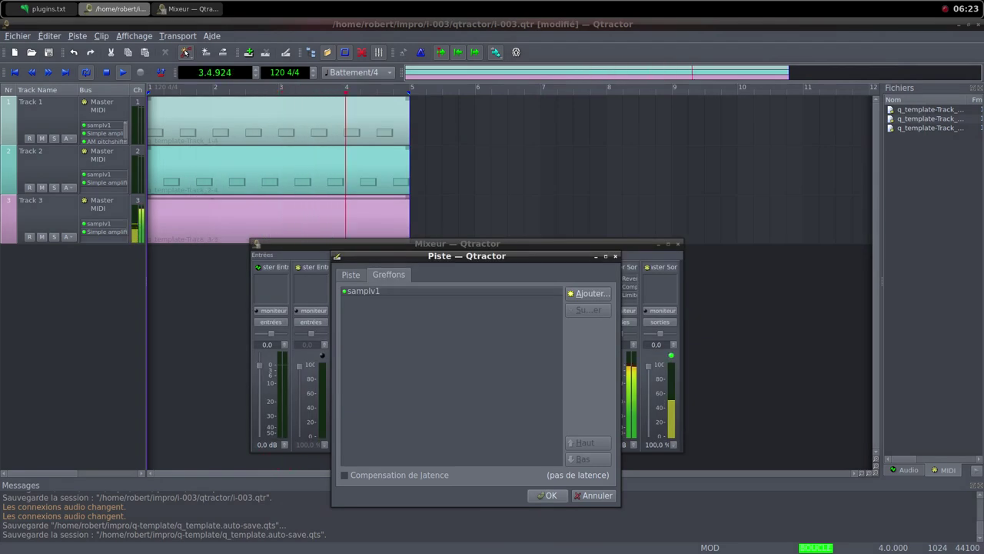
pyautogui.click(363, 292)
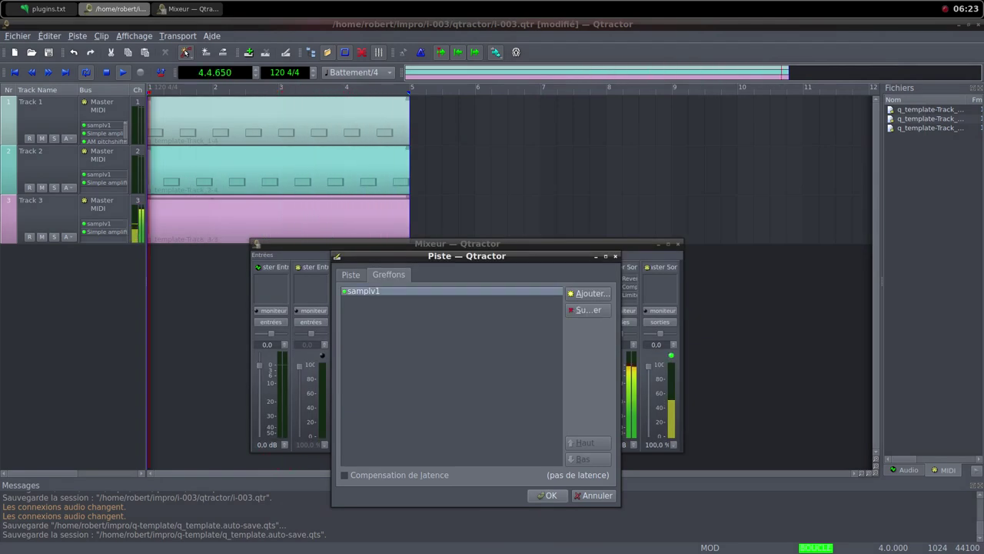
pyautogui.click(548, 495)
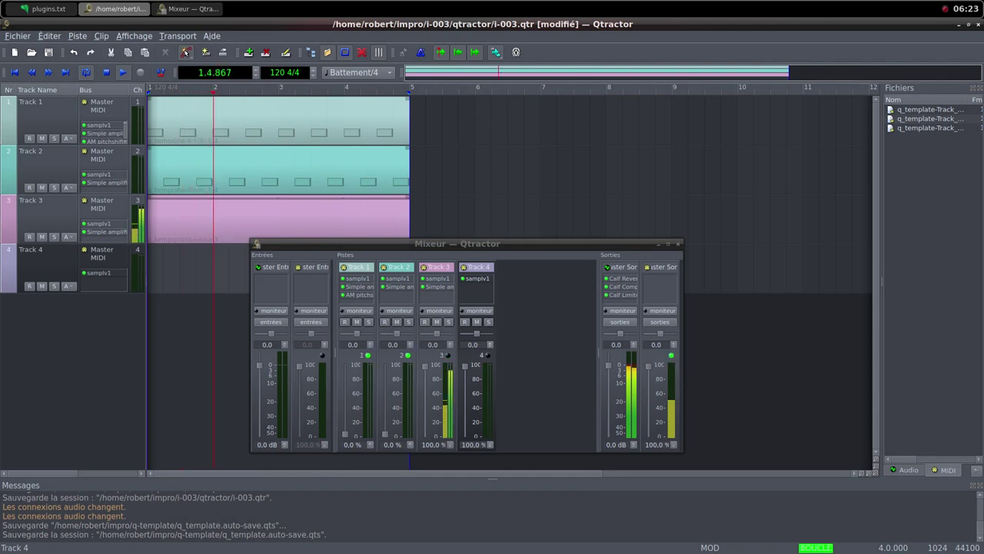
# Step: Lower Track 4's mixer volume to 0 % and raise Track 1's to 100 %
pyautogui.moveTo(465, 367); pyautogui.dragTo(465, 427)
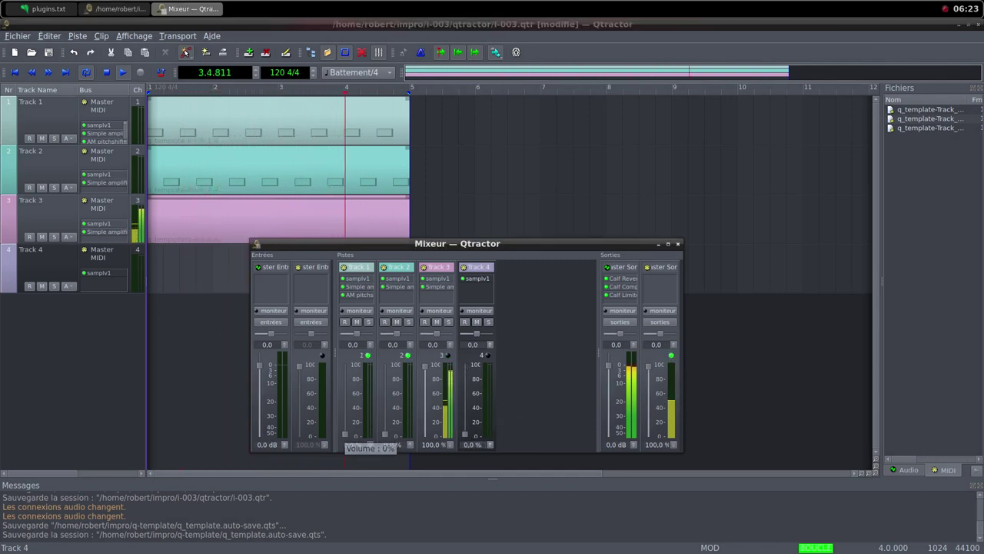
pyautogui.moveTo(345, 434); pyautogui.dragTo(346, 365)
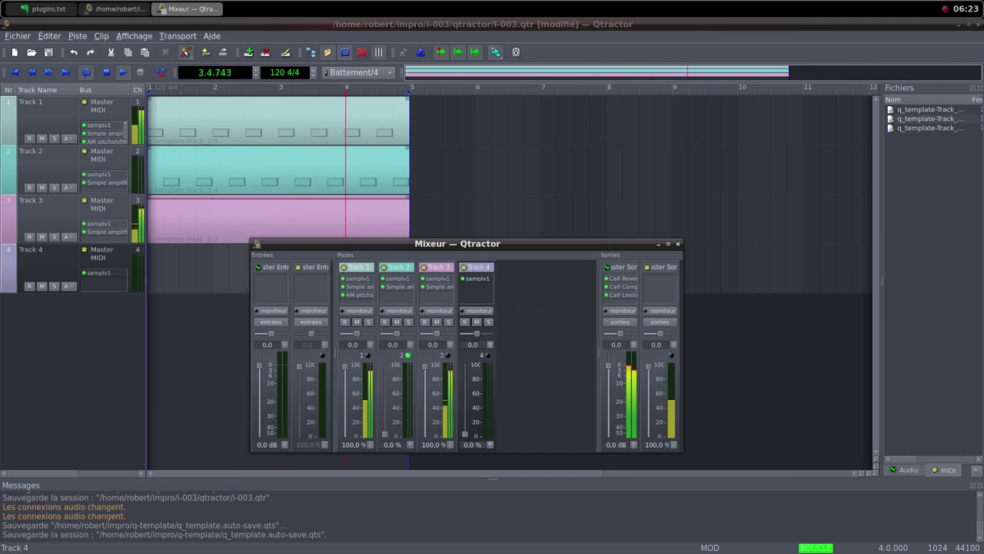
# Step: Create a new MIDI clip on Track 4 and maximize its editor window
pyautogui.rightClick(211, 272)
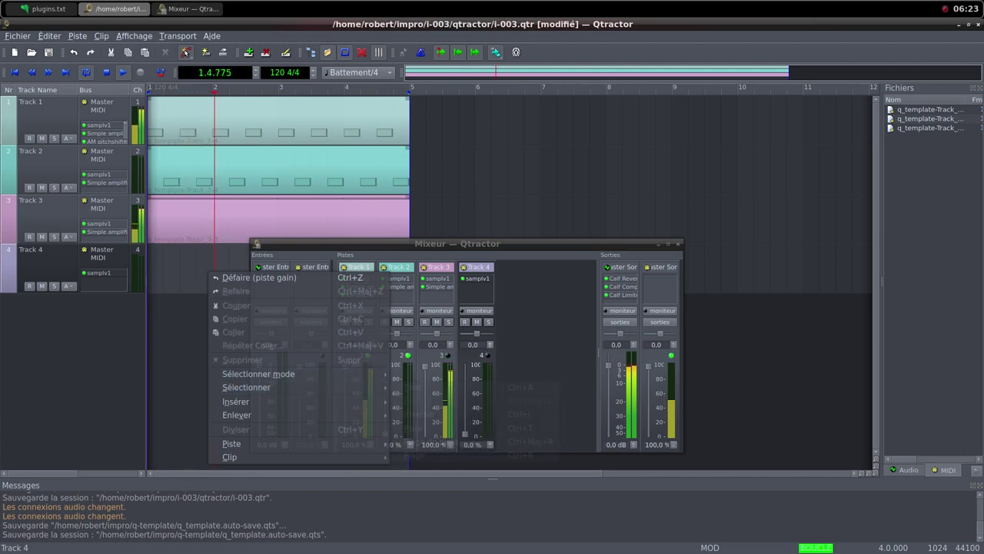
pyautogui.moveTo(258, 374)
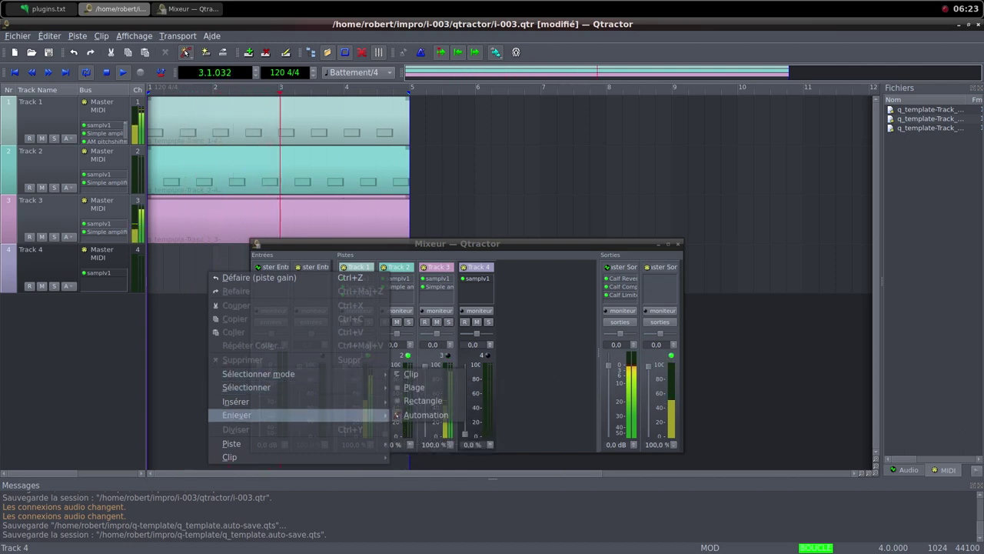
pyautogui.moveTo(229, 457)
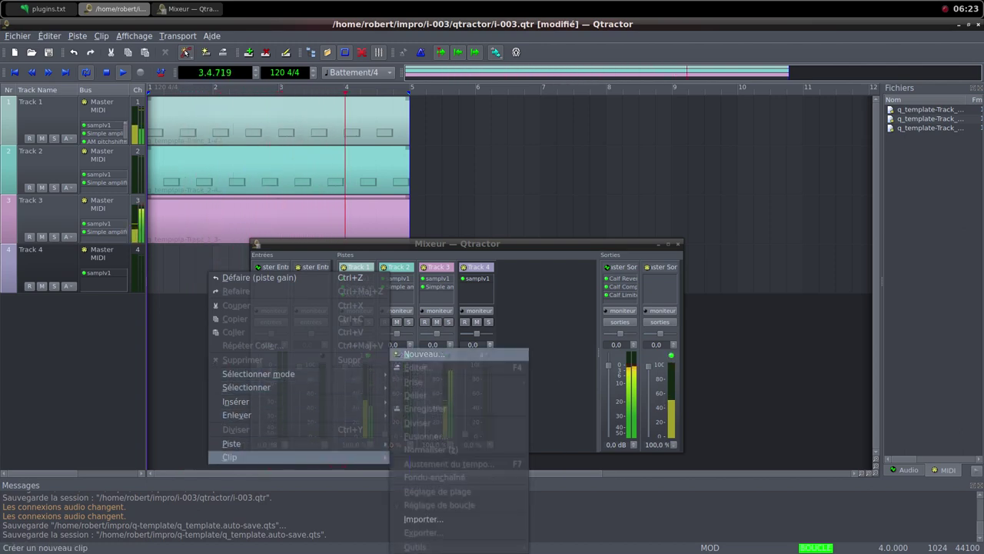
pyautogui.click(423, 354)
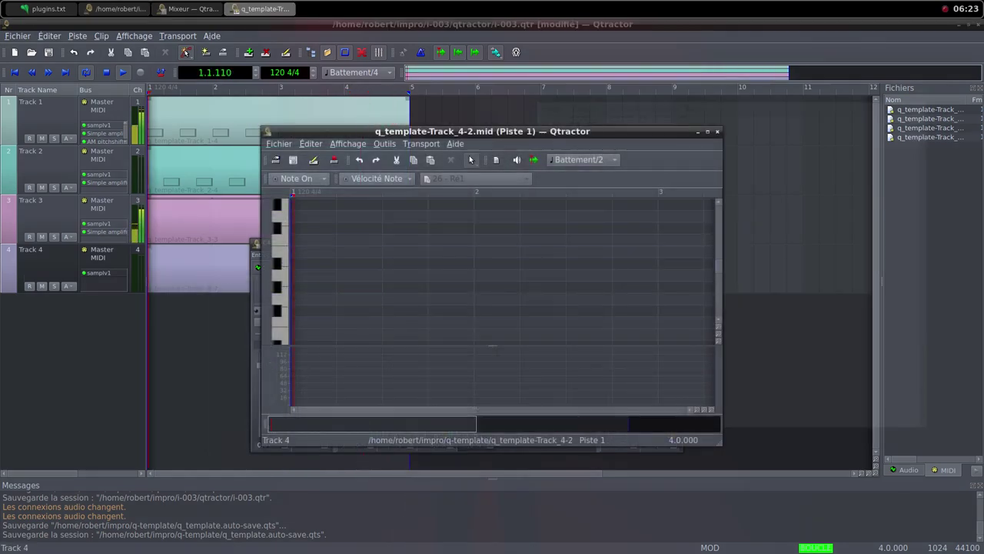
pyautogui.doubleClick(482, 131)
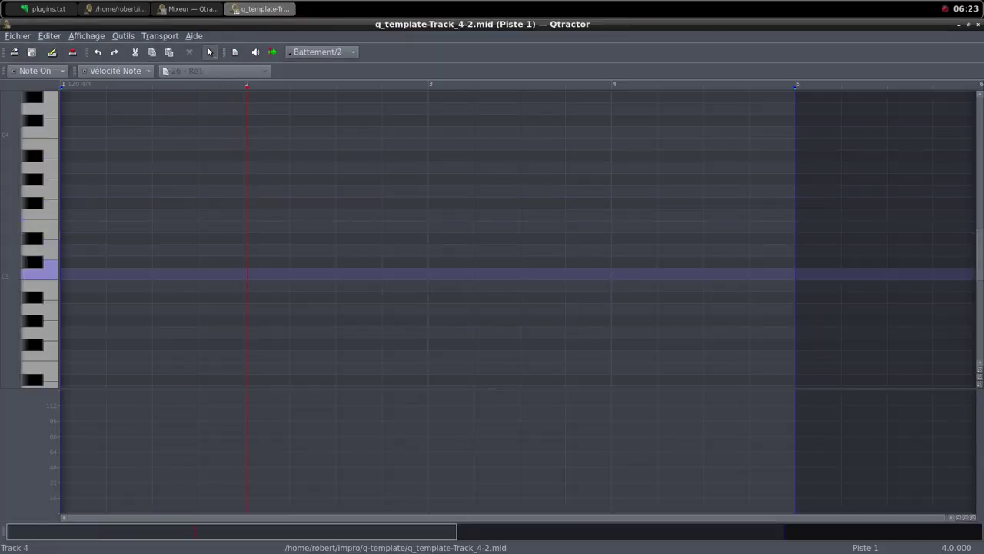
# Step: In draw edit mode, draw two consecutive two-bar C3 notes filling bars 1 to 4, and close the clip editor
pyautogui.moveTo(71, 274); pyautogui.dragTo(428, 279)
pyautogui.click(210, 52)
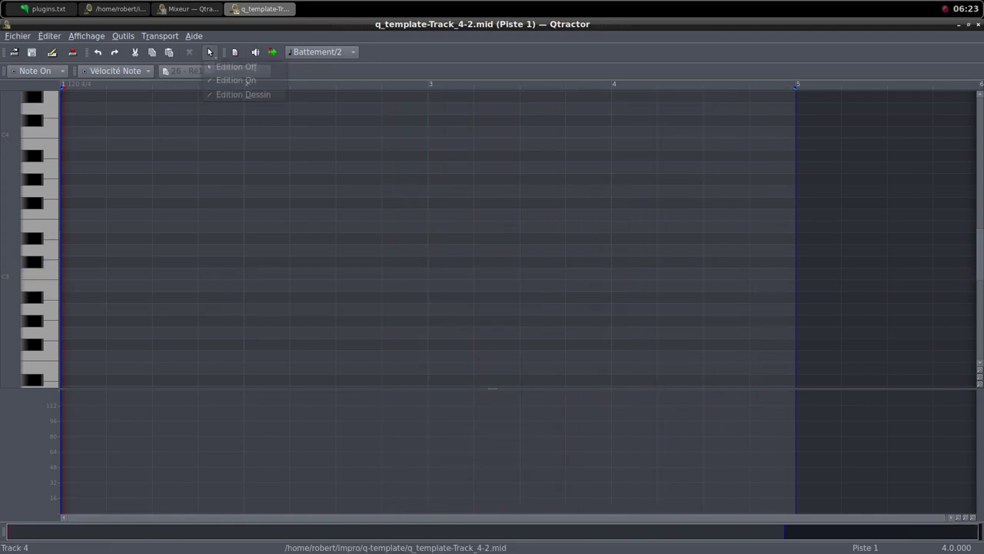
pyautogui.click(243, 94)
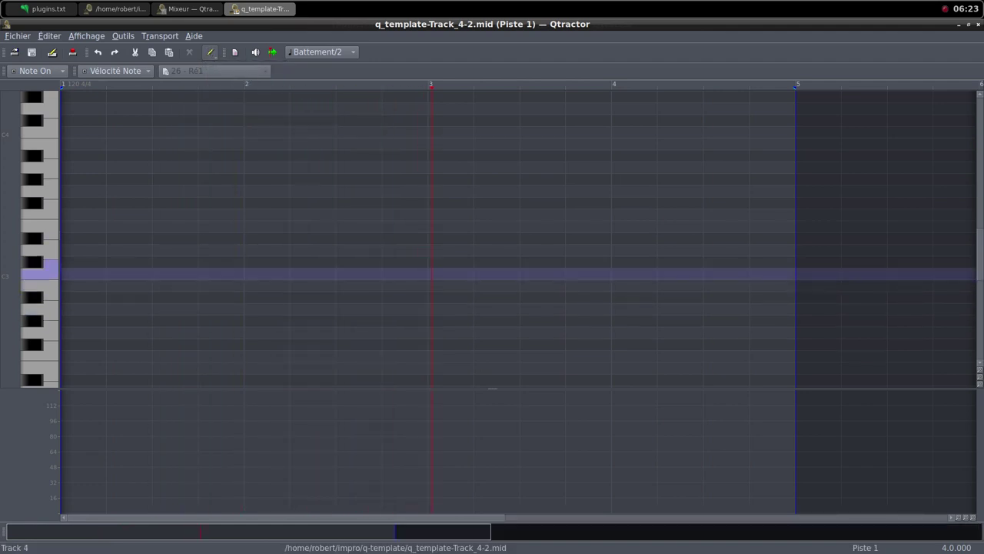
pyautogui.moveTo(66, 286)
pyautogui.mouseDown()
pyautogui.moveTo(332, 286)
pyautogui.moveTo(380, 274)
pyautogui.moveTo(474, 274)
pyautogui.moveTo(428, 274)
pyautogui.moveTo(452, 286)
pyautogui.moveTo(750, 286)
pyautogui.moveTo(794, 274)
pyautogui.mouseUp()
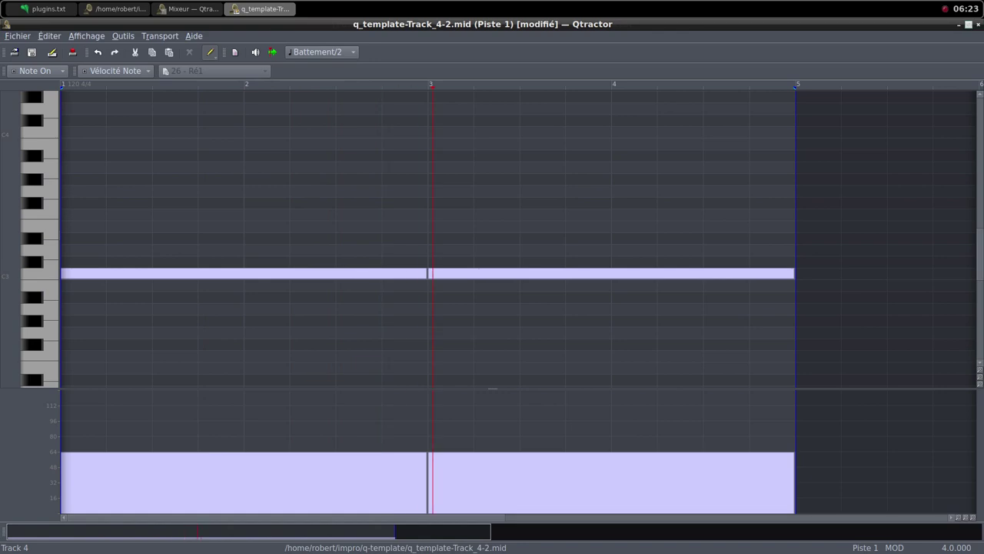
pyautogui.click(968, 25)
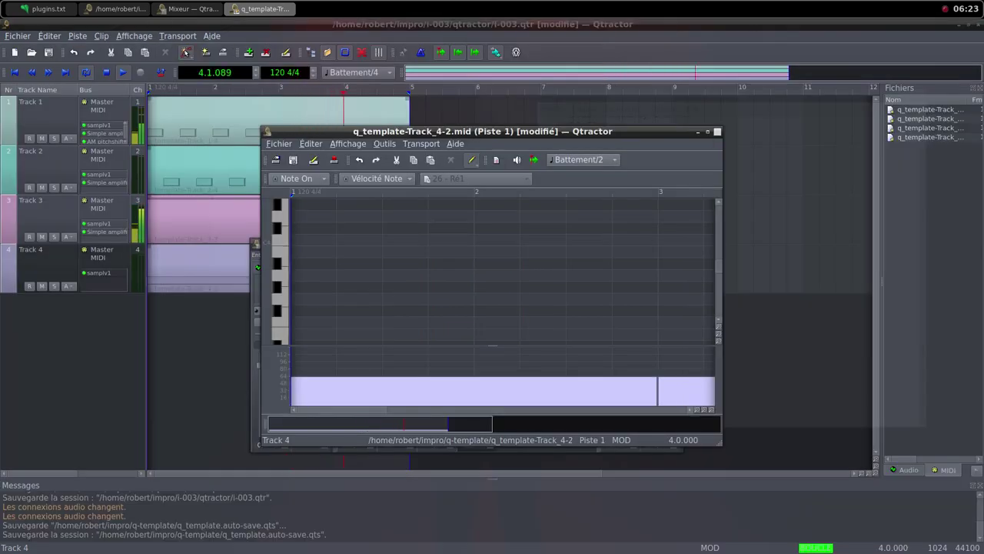
pyautogui.hotkey('alt', 'F4')
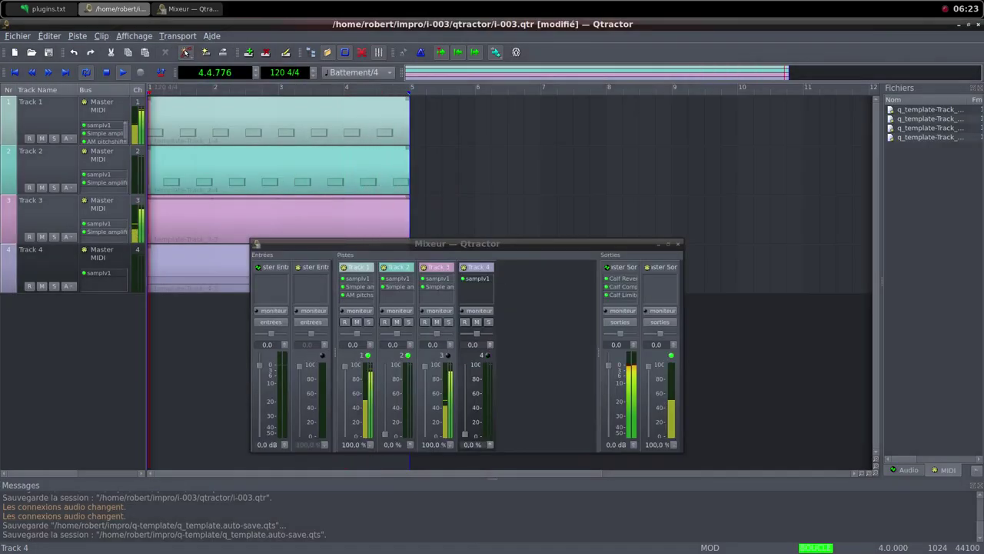
# Step: Raise Track 4's mixer volume to 100 % and add the LV2 plugin Simple amplifier, found by searching "simp"
pyautogui.moveTo(465, 434); pyautogui.dragTo(464, 403)
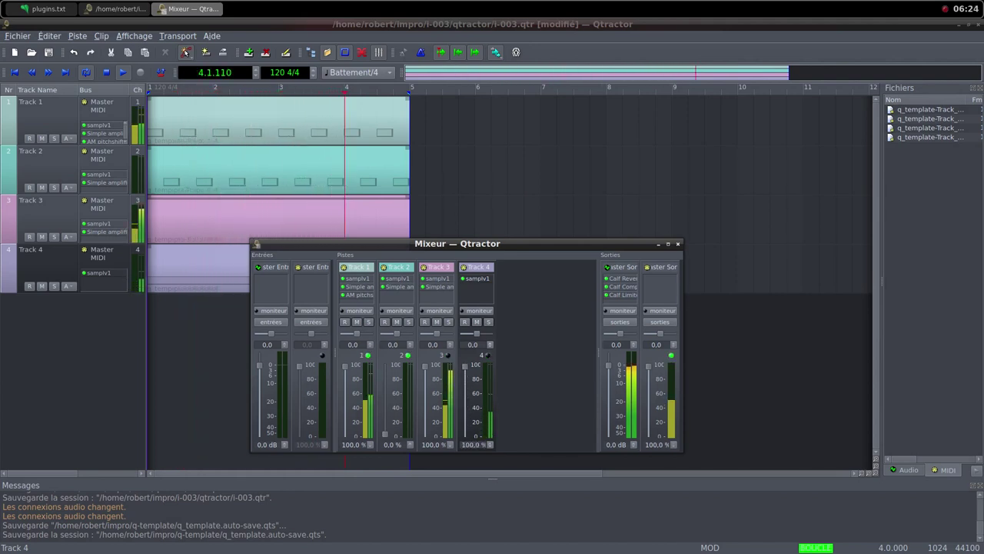
pyautogui.rightClick(476, 291)
pyautogui.click(523, 295)
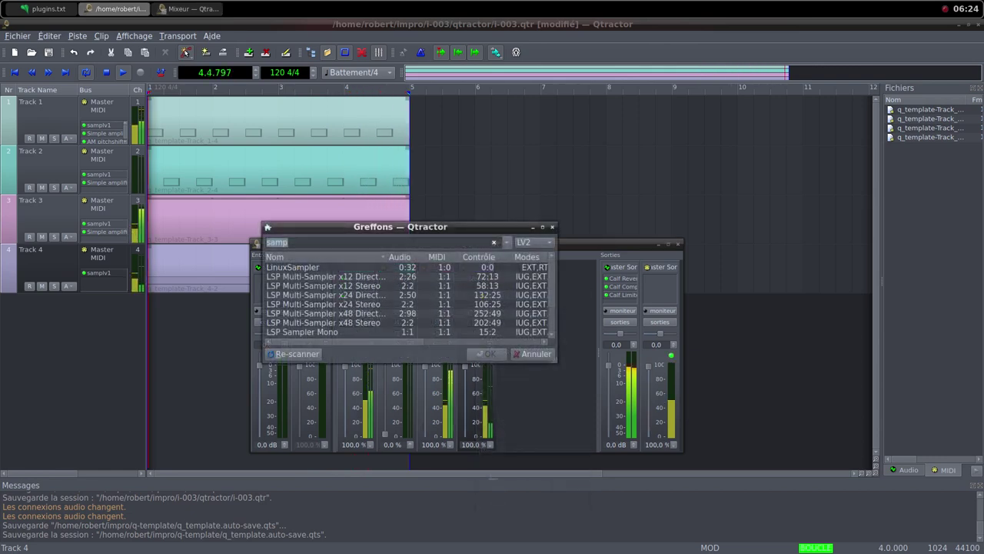
pyautogui.write('simp')
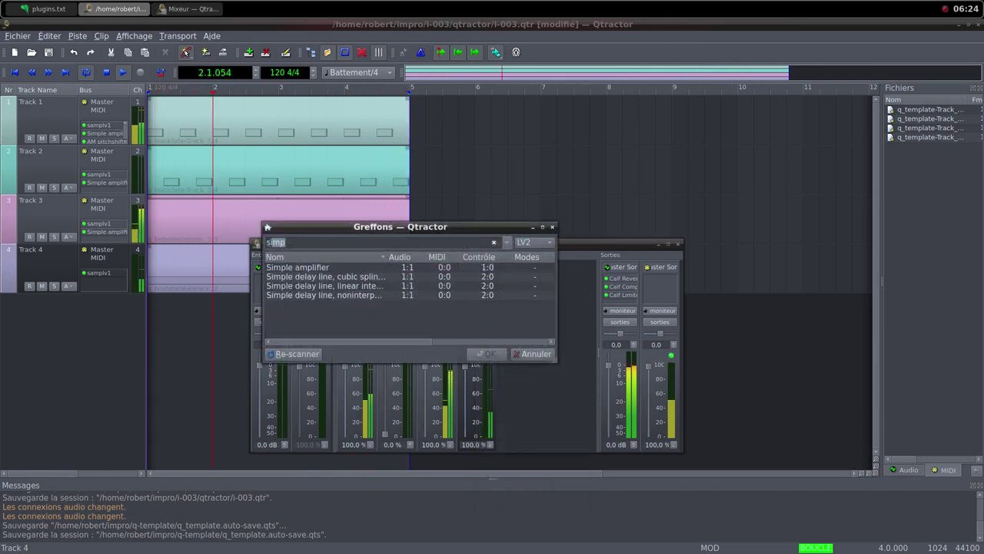
pyautogui.click(323, 257)
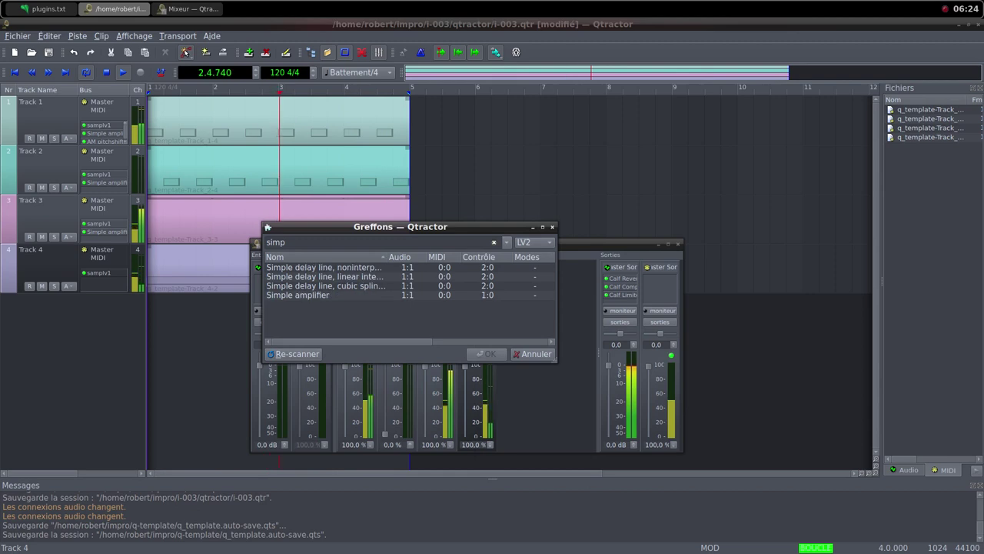
pyautogui.click(323, 295)
pyautogui.click(323, 256)
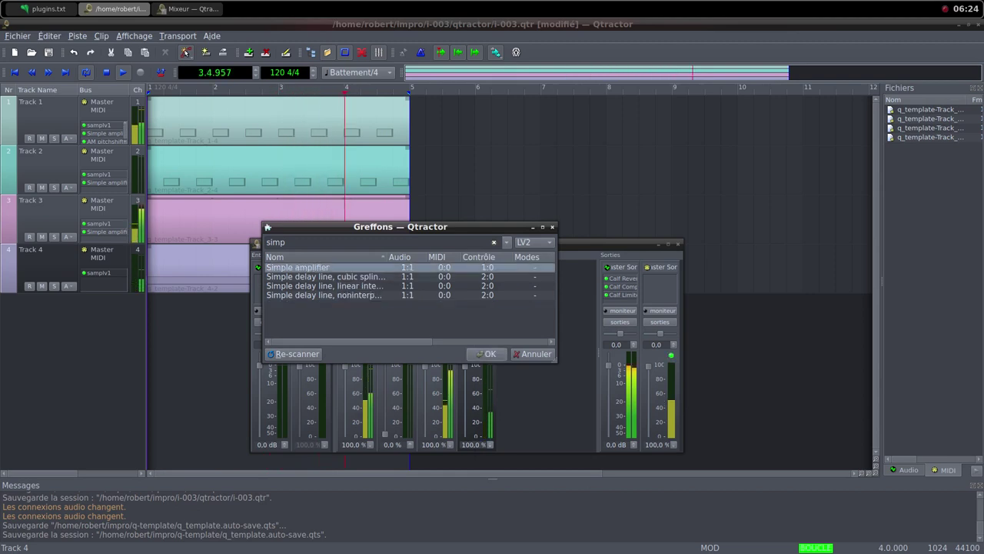
pyautogui.press('Return')
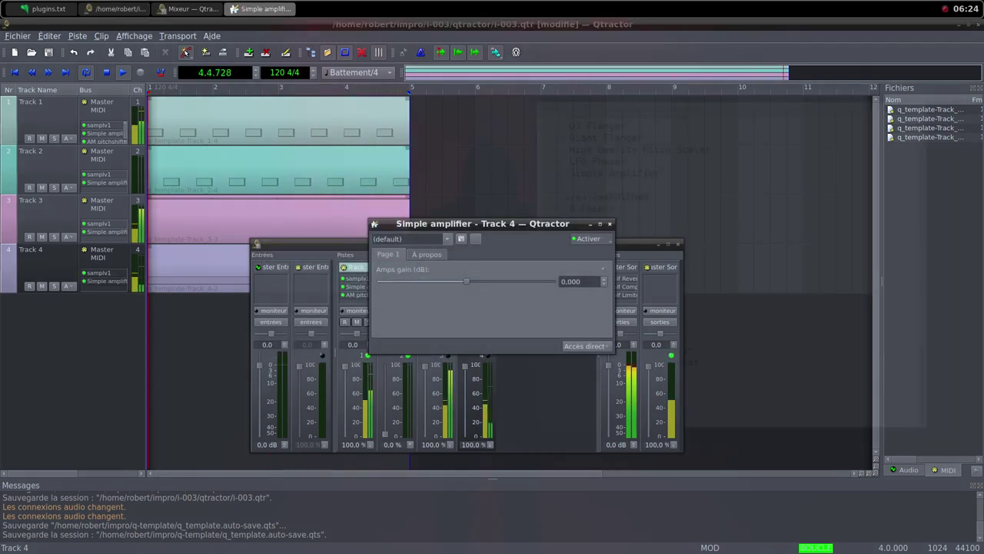
# Step: Set Track 4's Simple amplifier gain to about 16 dB and lower the track's mixer volume to about 29.5 %
pyautogui.moveTo(466, 281); pyautogui.dragTo(484, 282)
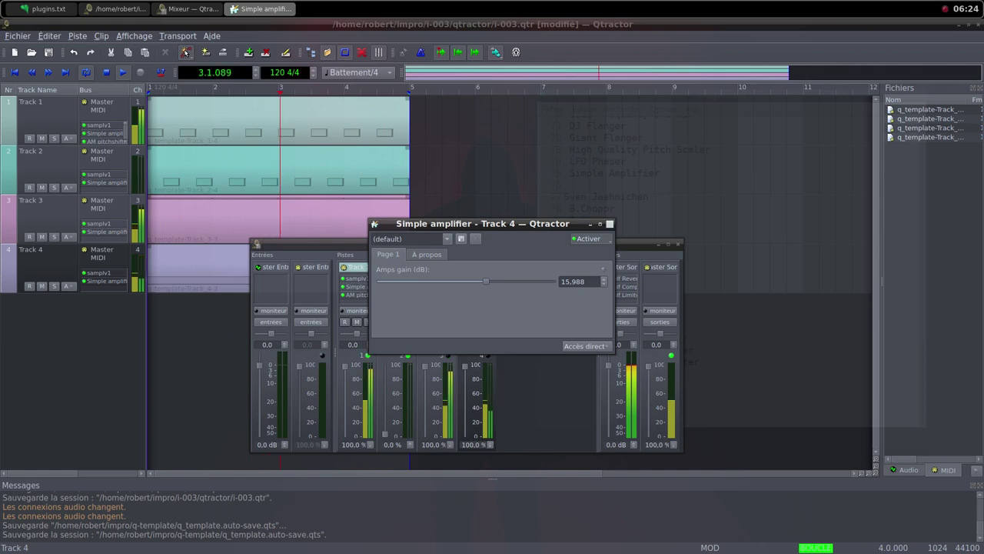
pyautogui.click(610, 224)
pyautogui.moveTo(465, 367); pyautogui.dragTo(465, 428)
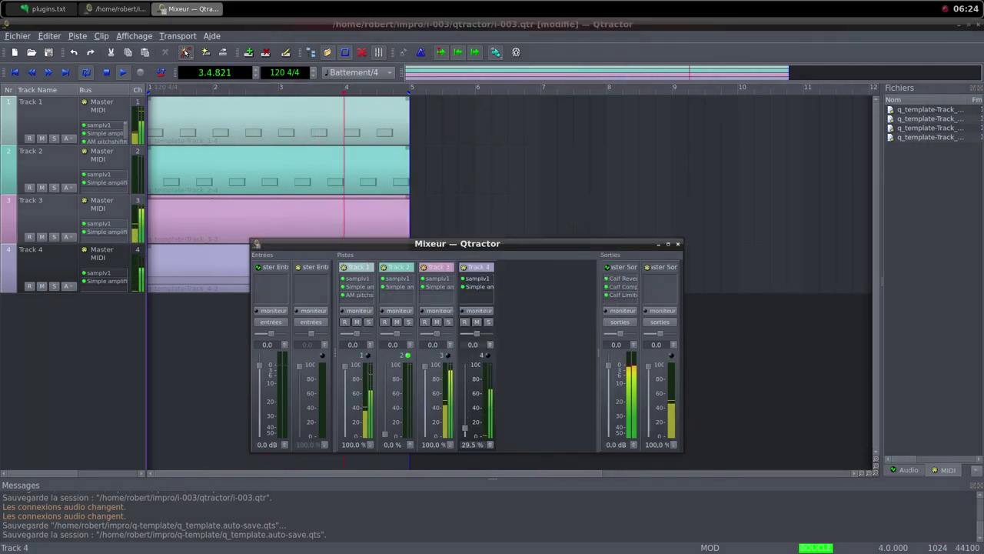
# Step: Reopen Track 4's MIDI clip in a maximized editor and switch its edit mode off
pyautogui.click(185, 51)
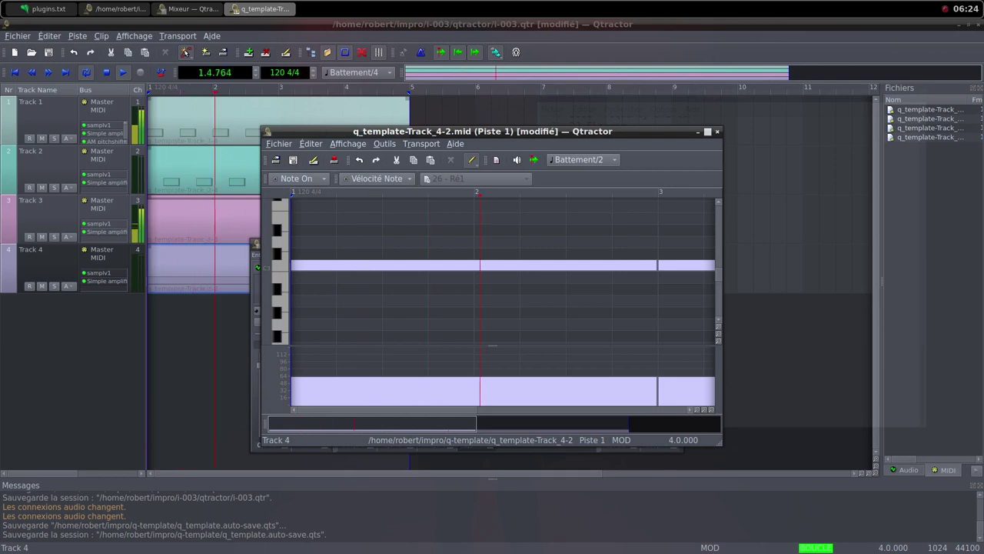
pyautogui.click(708, 132)
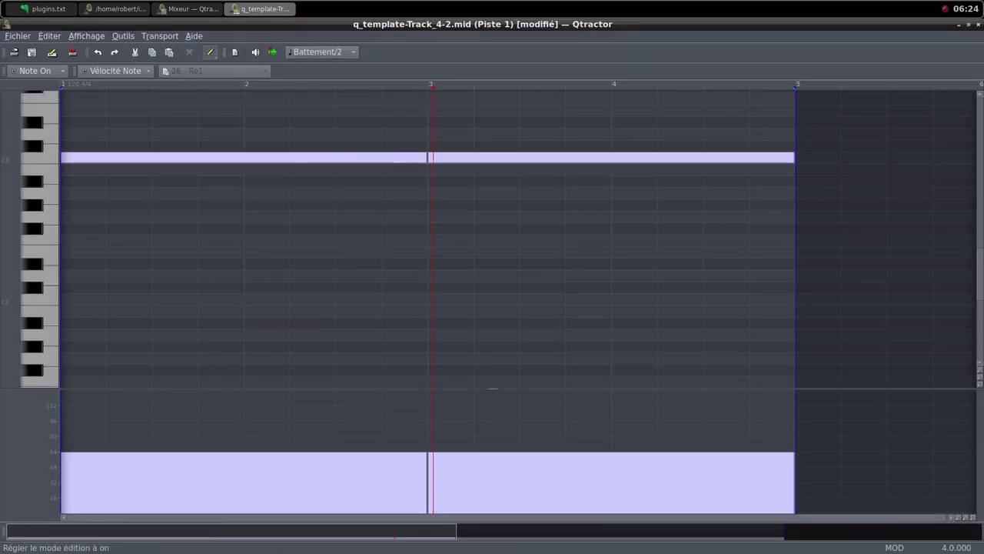
pyautogui.click(210, 52)
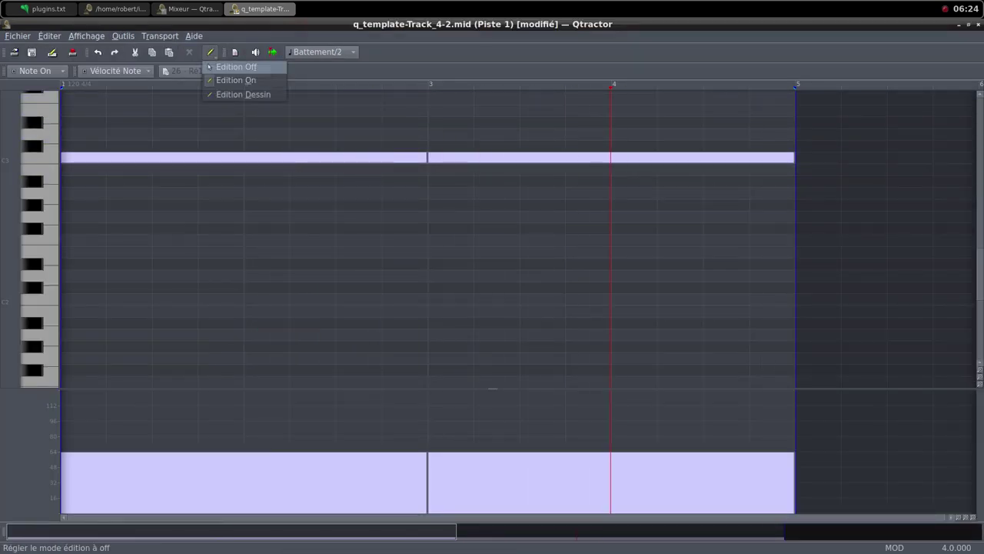
pyautogui.click(235, 67)
pyautogui.click(210, 52)
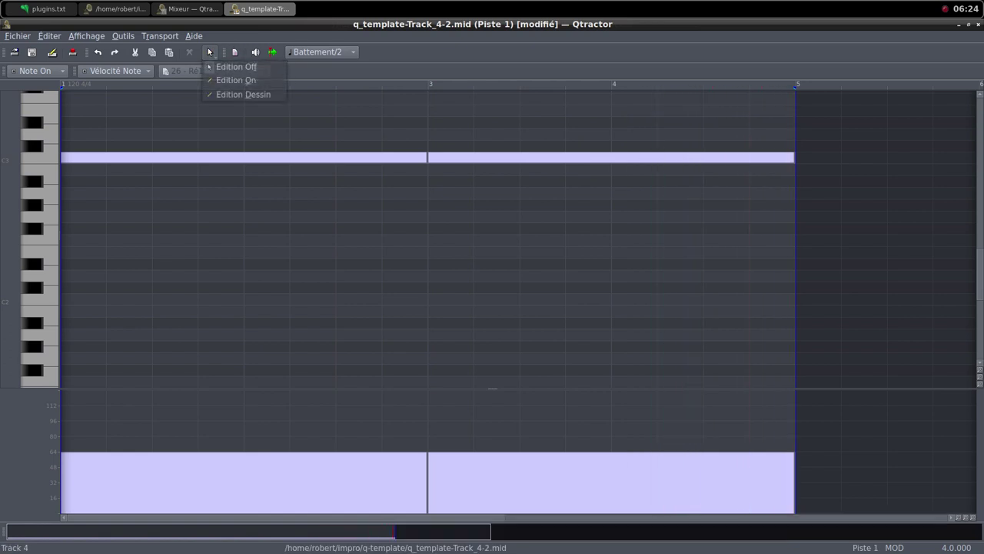
pyautogui.click(236, 67)
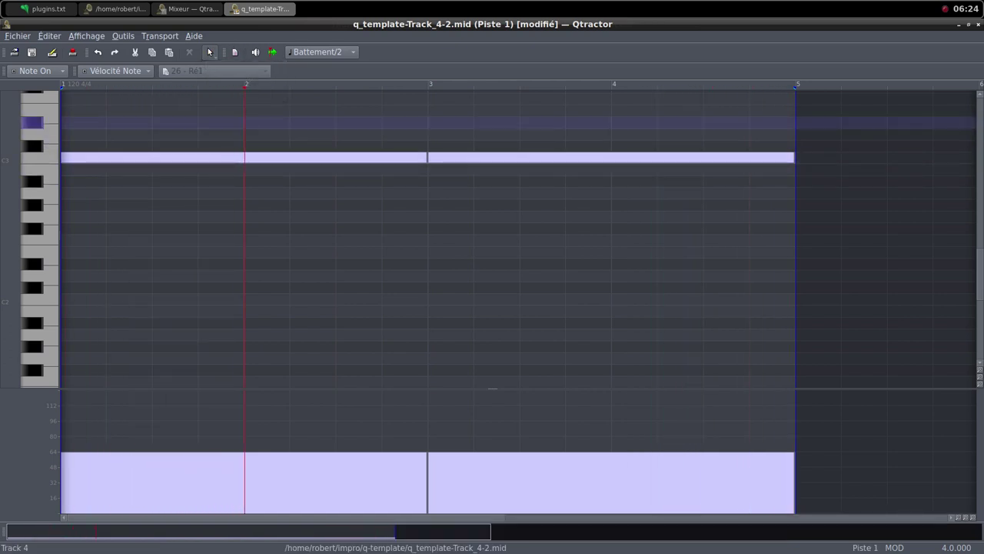
# Step: Select both C3 notes in Track 4's clip and move them up to G4
pyautogui.moveTo(161, 123); pyautogui.dragTo(496, 180)
pyautogui.scroll(3, 496, 205)
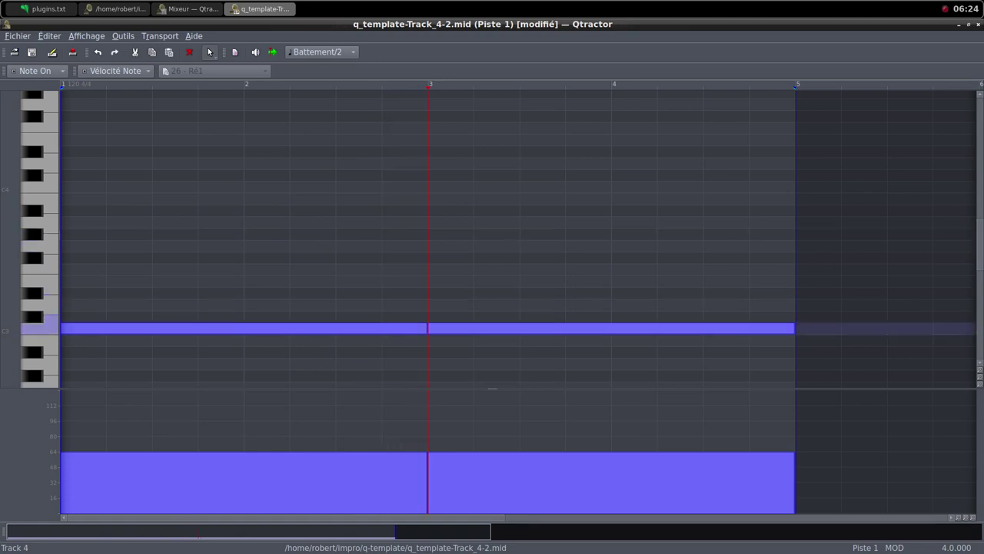
pyautogui.moveTo(273, 328); pyautogui.dragTo(302, 106)
pyautogui.scroll(4, 302, 106)
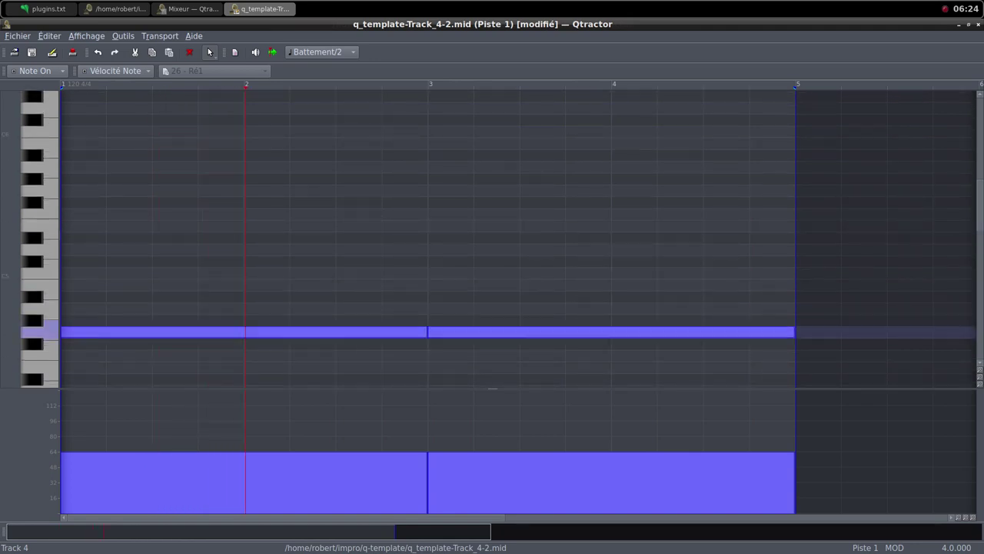
# Step: Move both notes in Track 4's clip up to C6 and raise the track's mixer volume to 65.9 %
pyautogui.moveTo(244, 331); pyautogui.dragTo(254, 133)
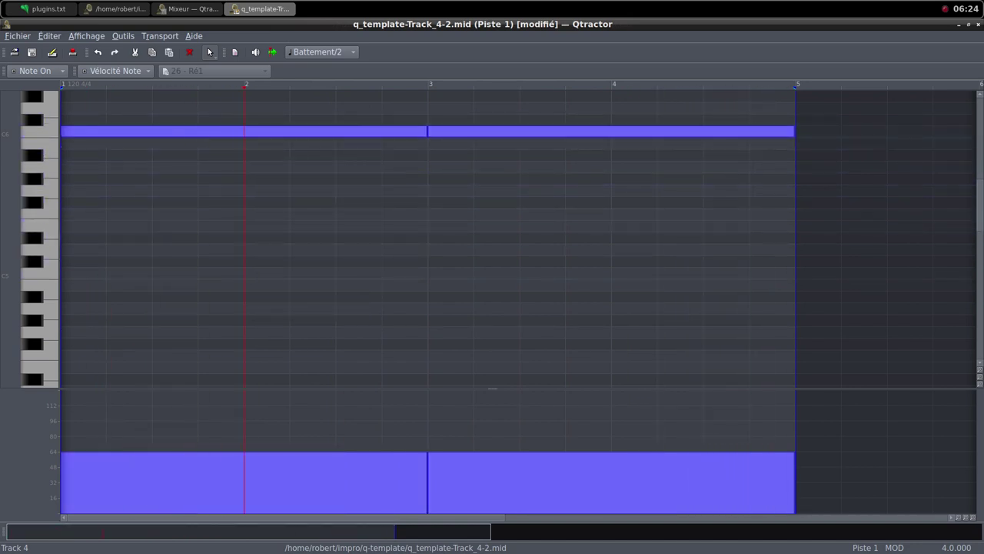
pyautogui.click(967, 24)
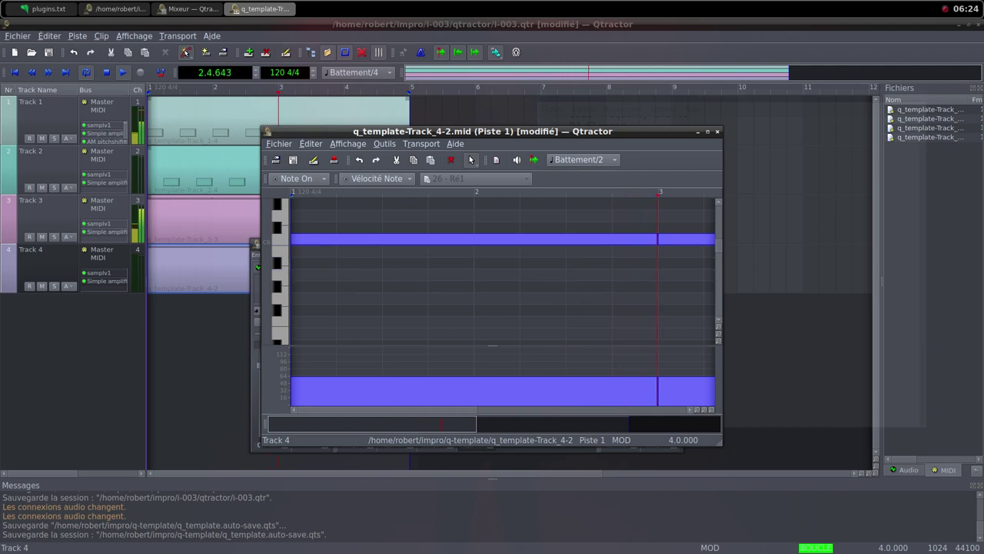
pyautogui.click(718, 132)
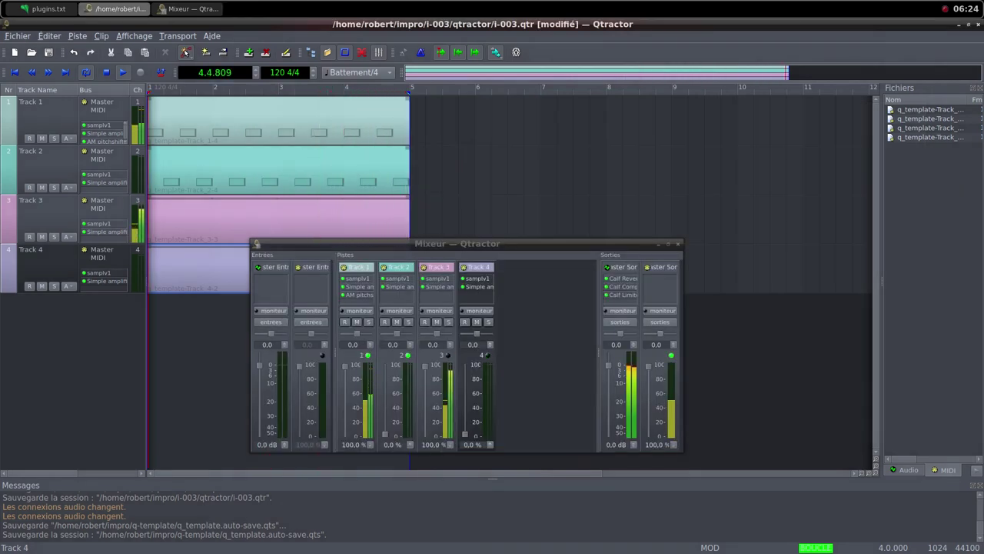
pyautogui.moveTo(465, 434); pyautogui.dragTo(465, 404)
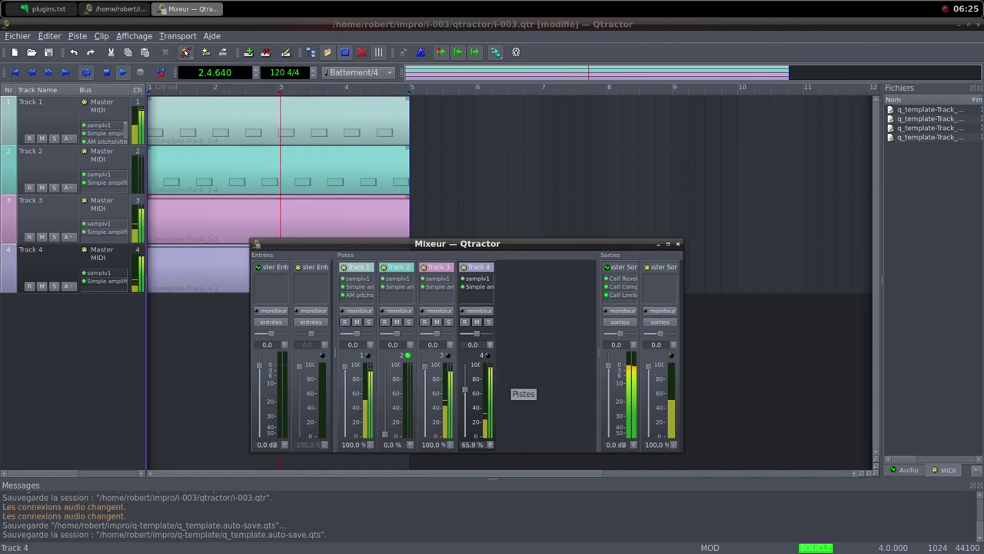
# Step: Switch to Freesound in Firefox, get another random sound and download power_on_extended.wav into the i-003/samples folder
pyautogui.middleClick(430, 1)
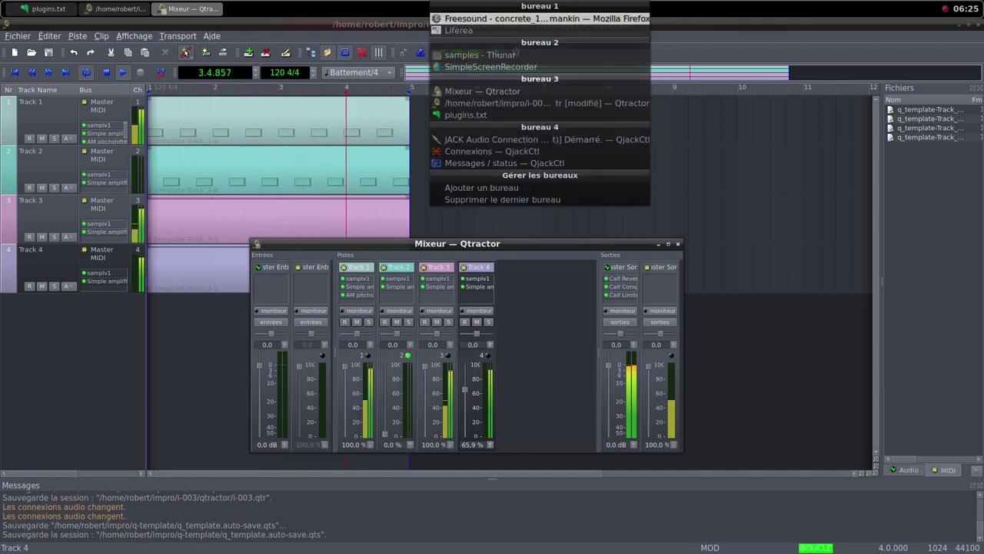
pyautogui.press('Return')
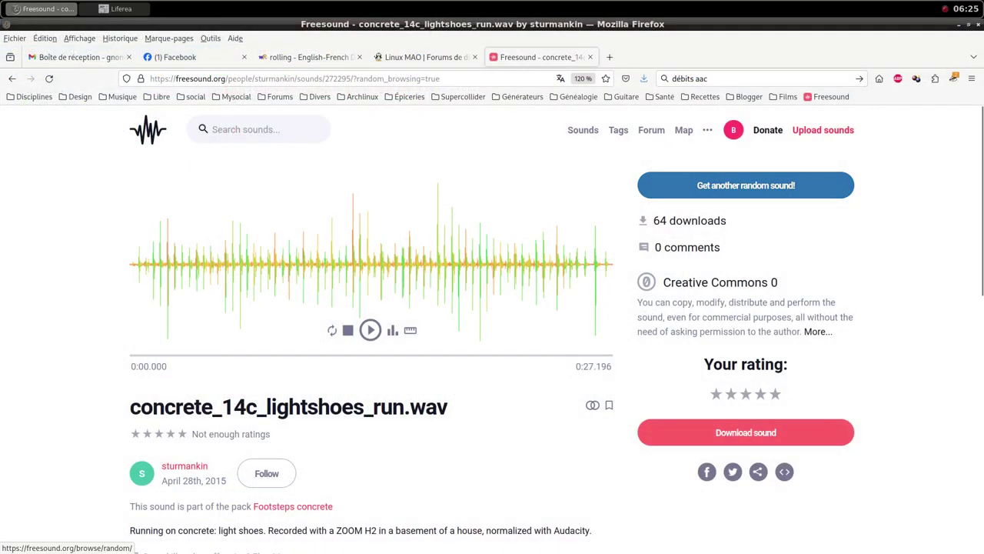
pyautogui.click(746, 185)
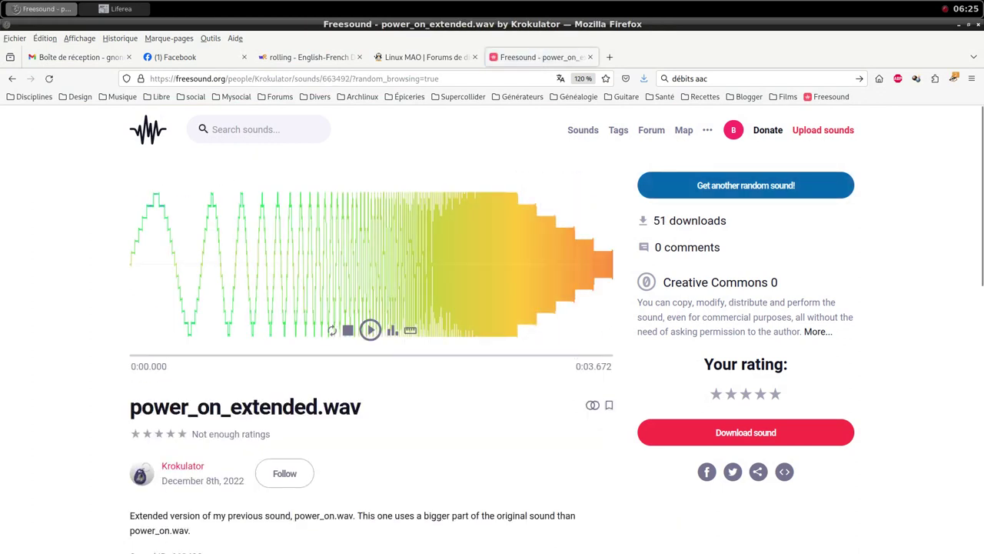
pyautogui.scroll(-2, 492, 327)
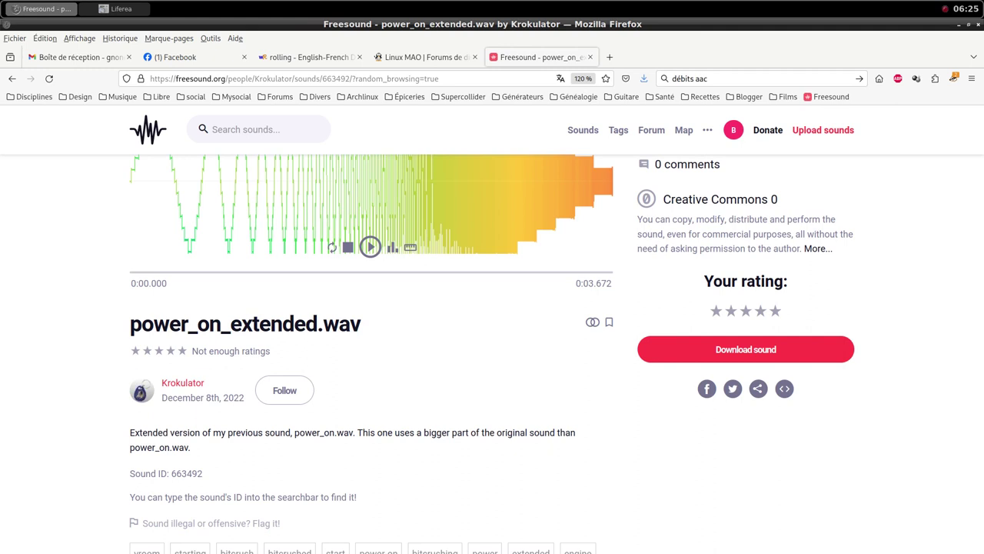
pyautogui.click(745, 349)
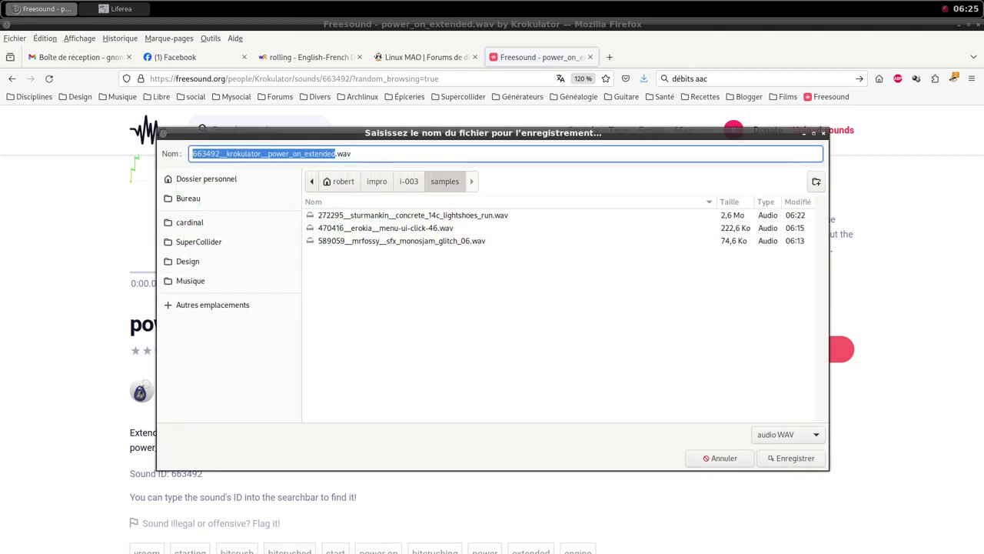
pyautogui.press('Return')
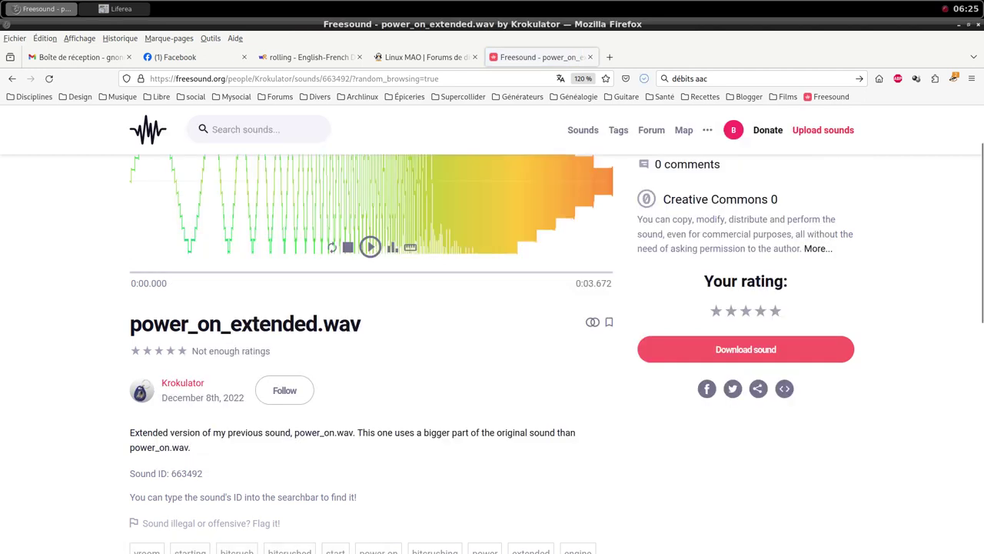
# Step: Switch back to Qtractor and start a new track, Track 5, with its type set to MIDI
pyautogui.middleClick(390, 4)
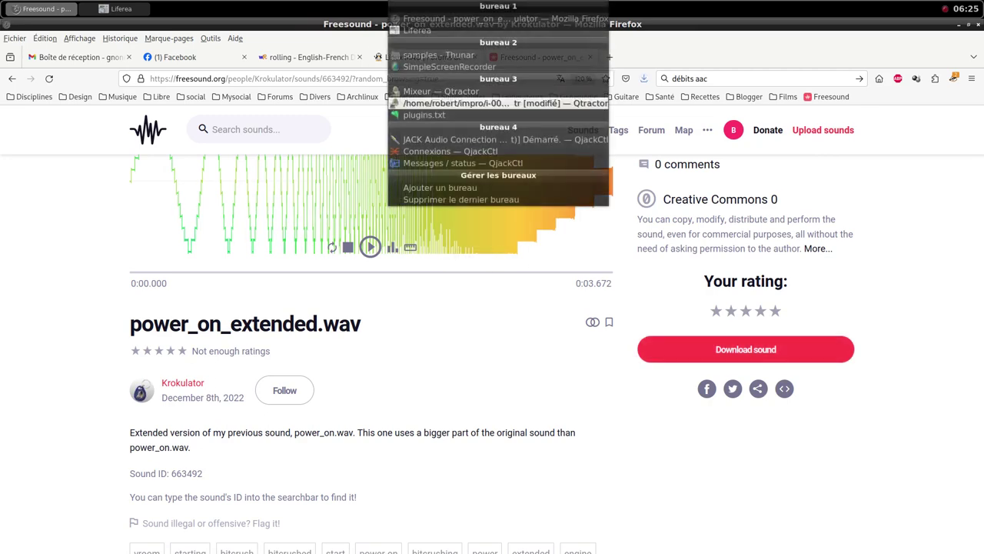
pyautogui.click(441, 91)
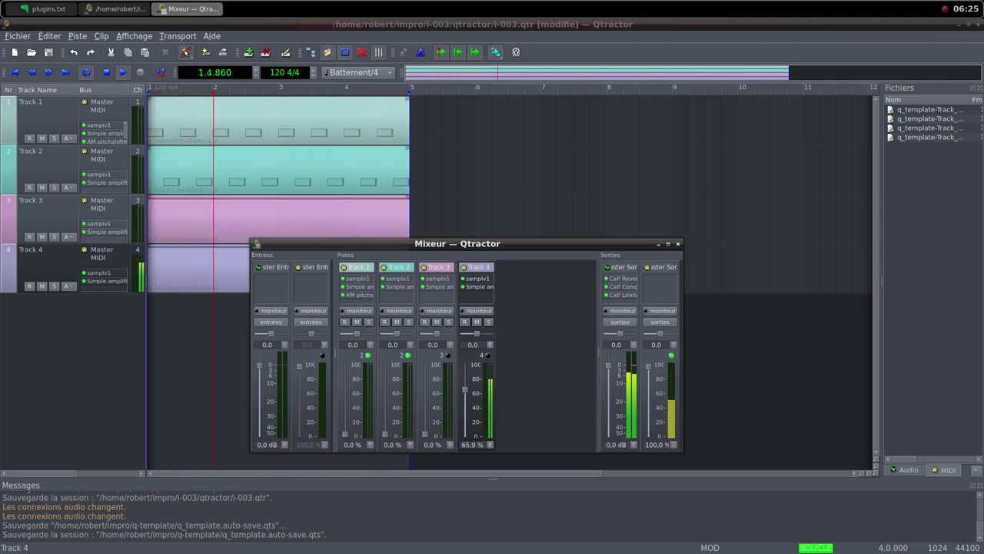
pyautogui.rightClick(548, 117)
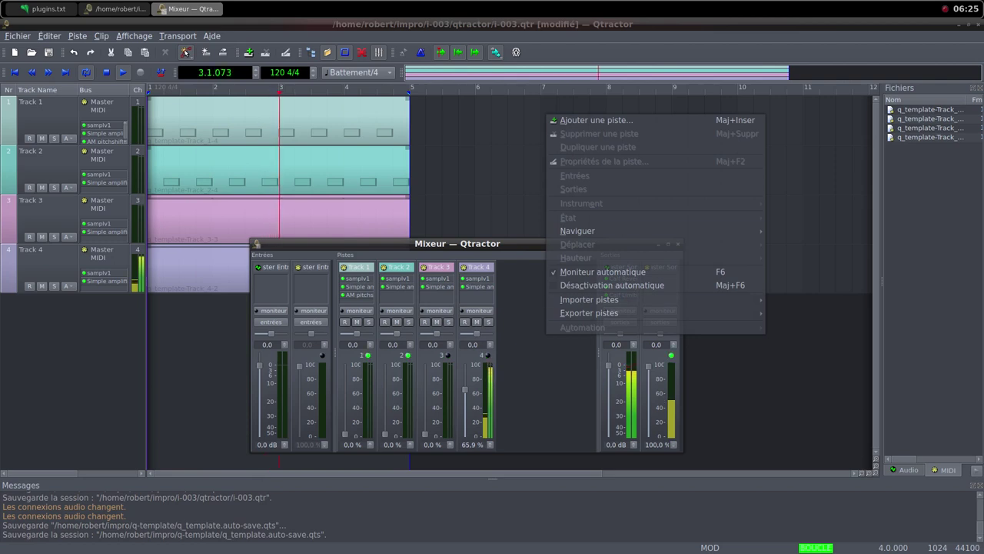
pyautogui.click(597, 119)
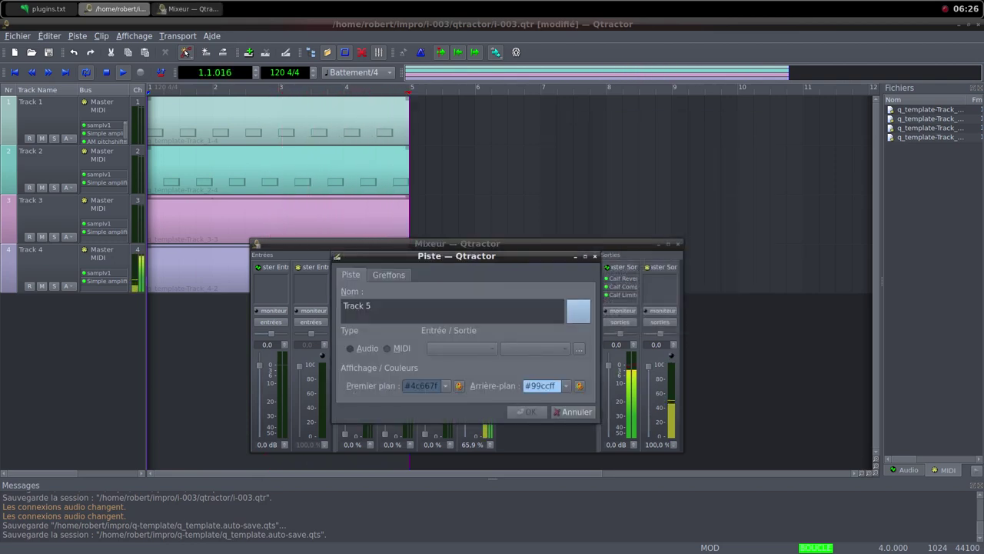
pyautogui.click(397, 348)
# Step: Add the LV2 plugin samplv1 to the new Track 5, found by searching "samp"
pyautogui.click(388, 275)
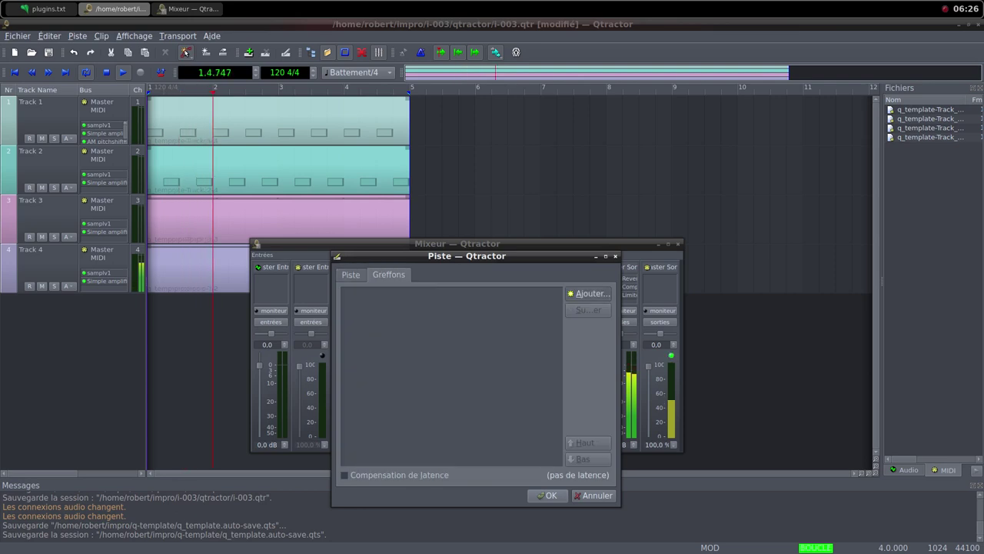
pyautogui.click(589, 294)
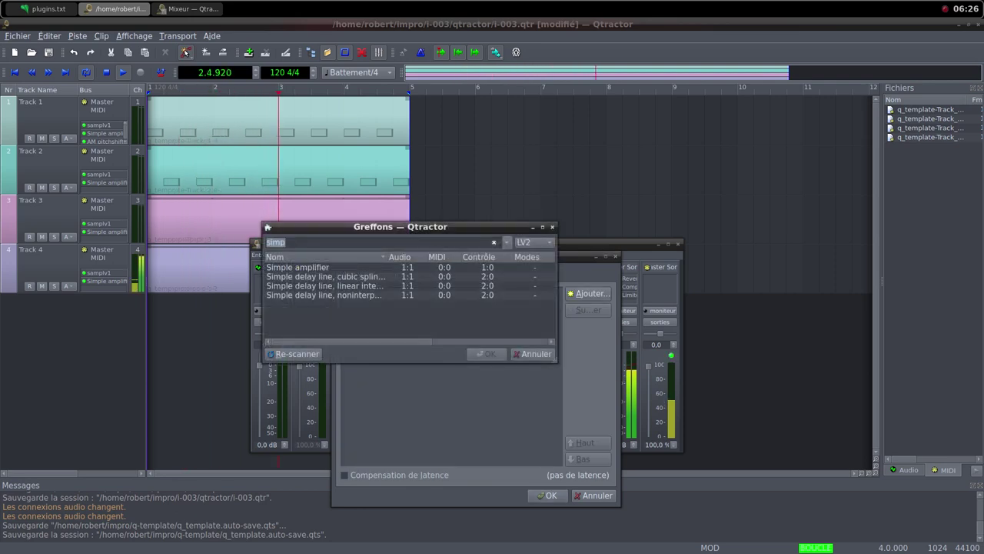
pyautogui.write('s')
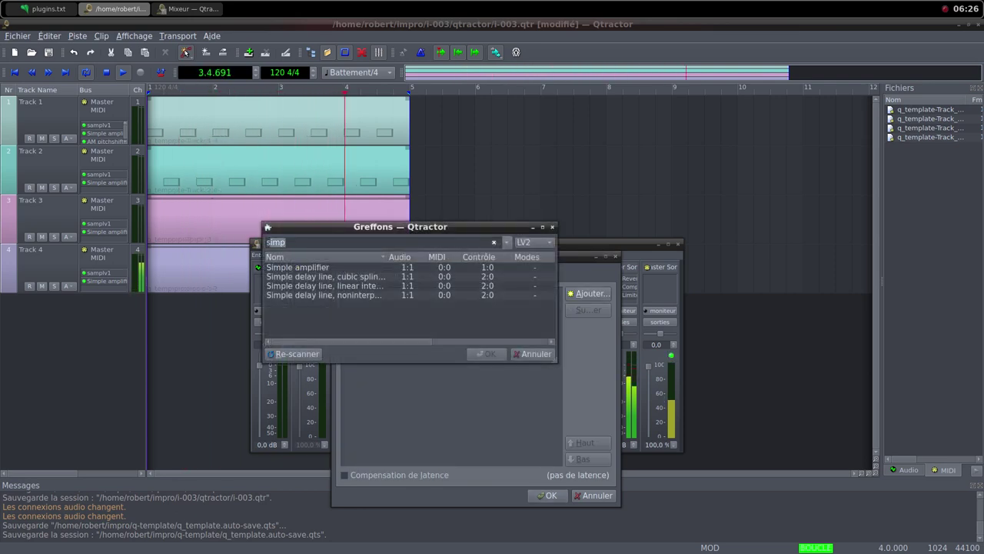
pyautogui.write('a')
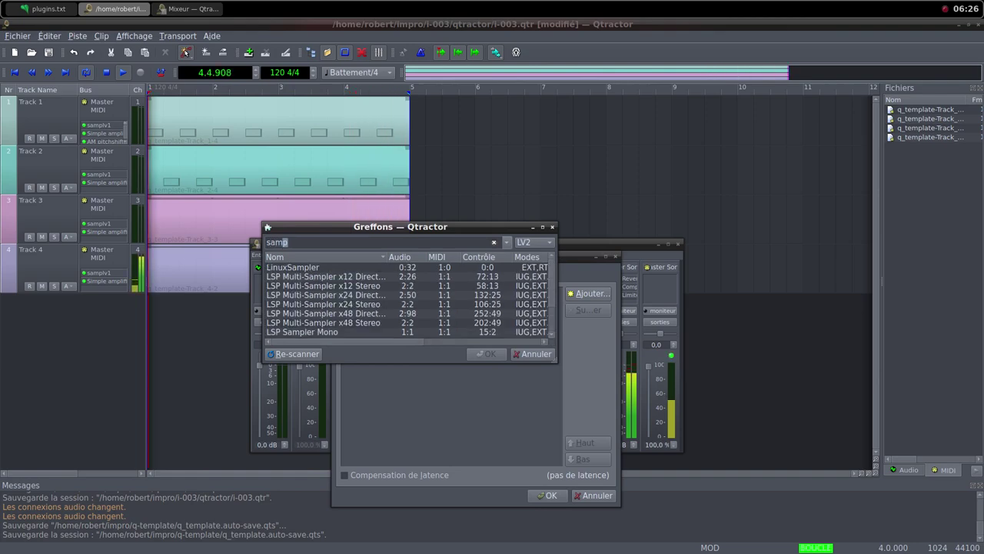
pyautogui.scroll(-2, 329, 313)
pyautogui.doubleClick(281, 332)
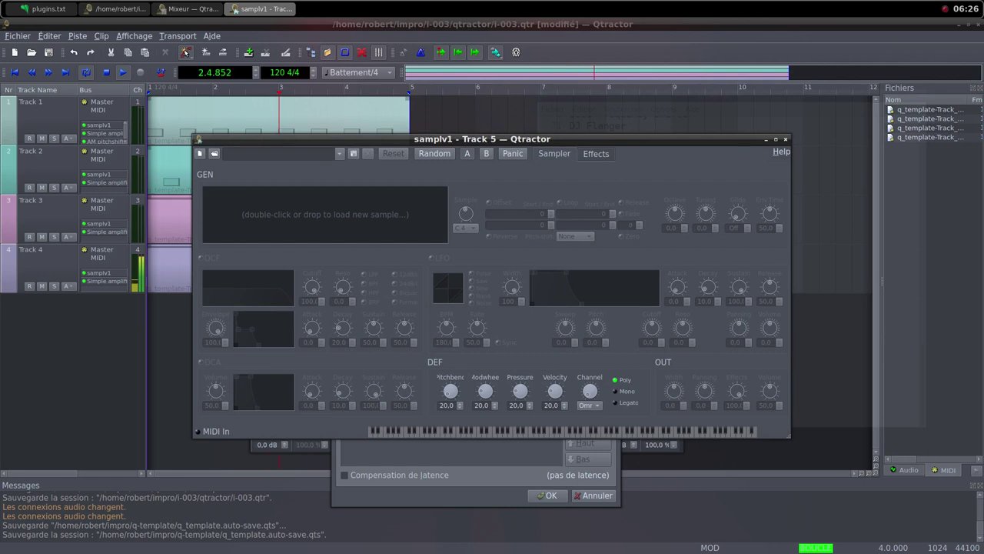
# Step: Load the power_on_extended.wav sample into Track 5's samplv1, set its DCA and OUT volumes to 100, and confirm the new track
pyautogui.doubleClick(325, 215)
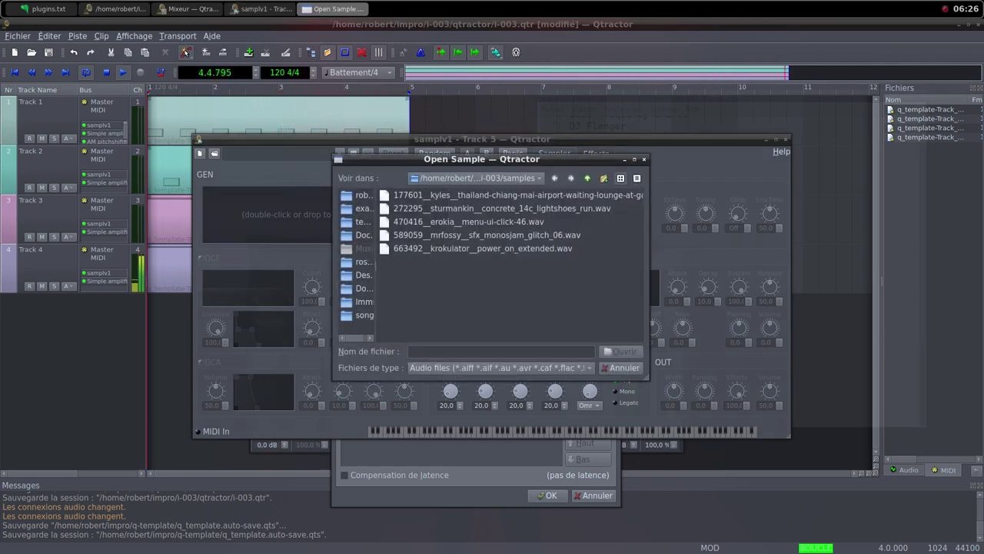
pyautogui.click(483, 248)
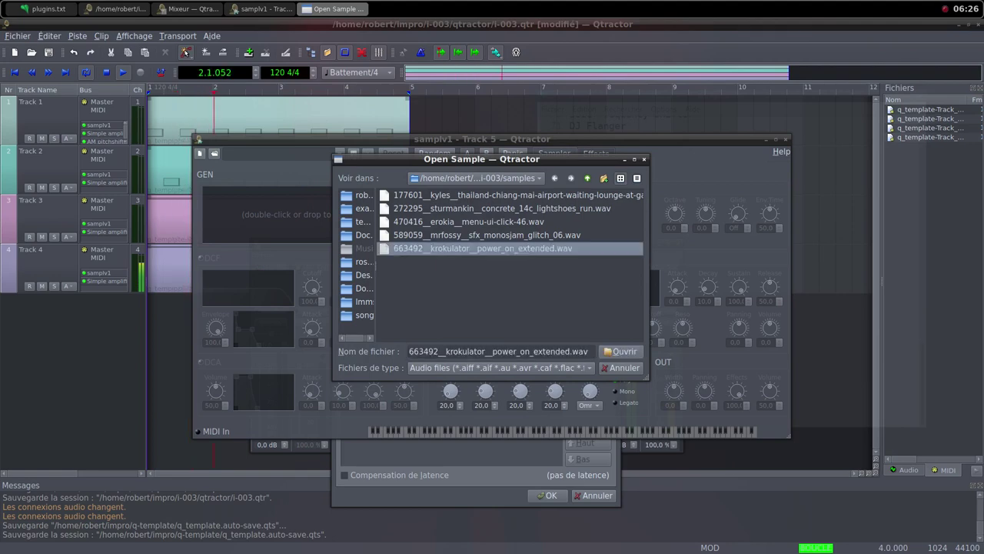
pyautogui.press('Return')
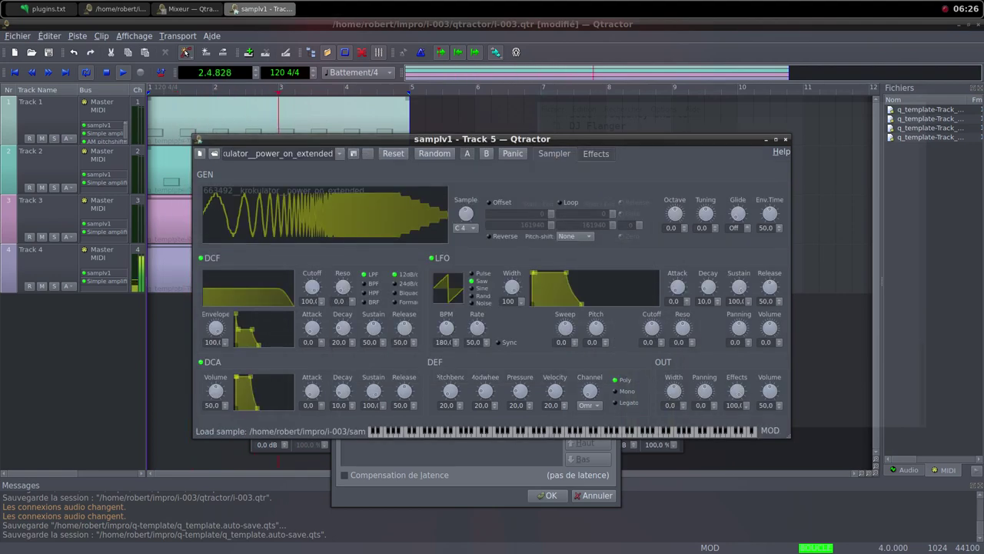
pyautogui.moveTo(216, 391); pyautogui.dragTo(216, 355)
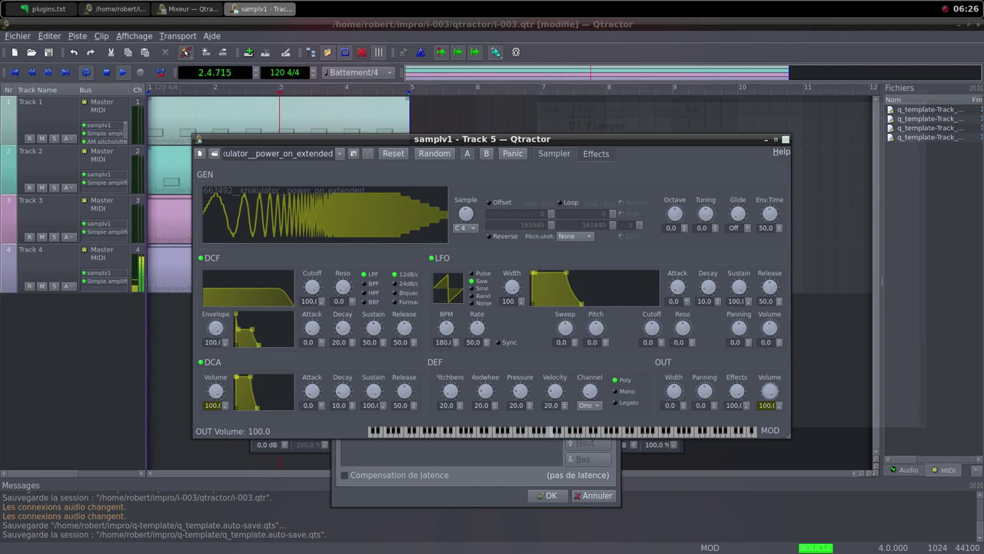
pyautogui.click(786, 139)
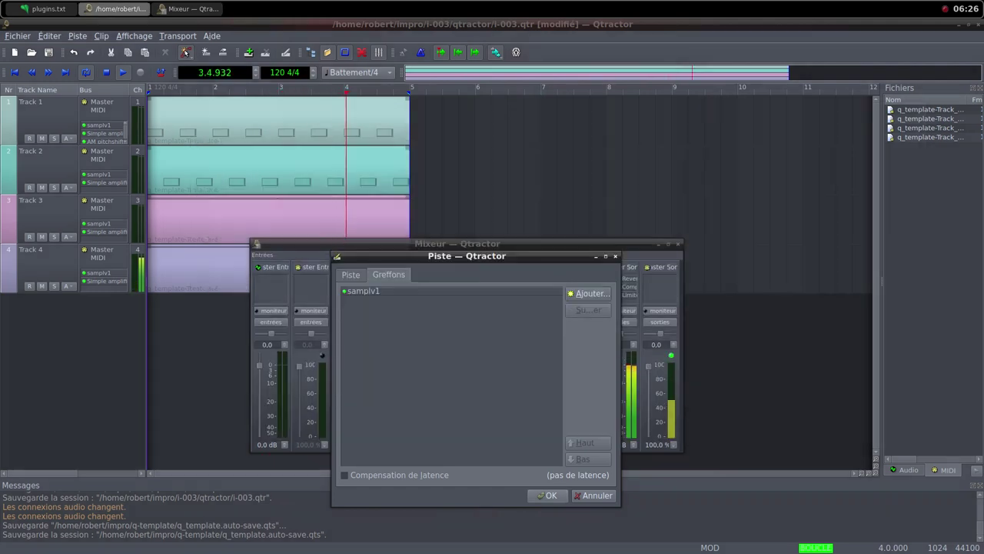
pyautogui.press('Return')
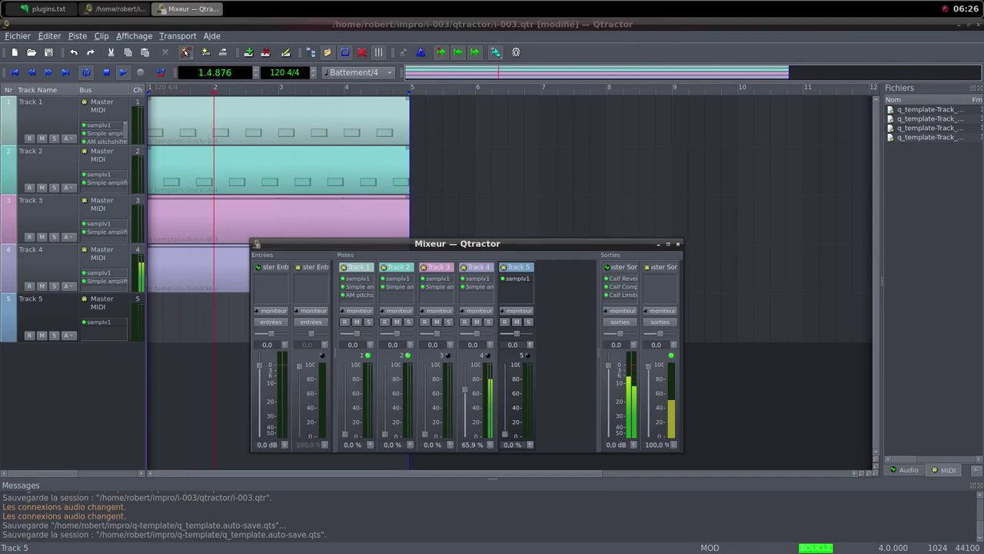
# Step: Check the samplv1 settings on Track 4 and close them again
pyautogui.doubleClick(478, 278)
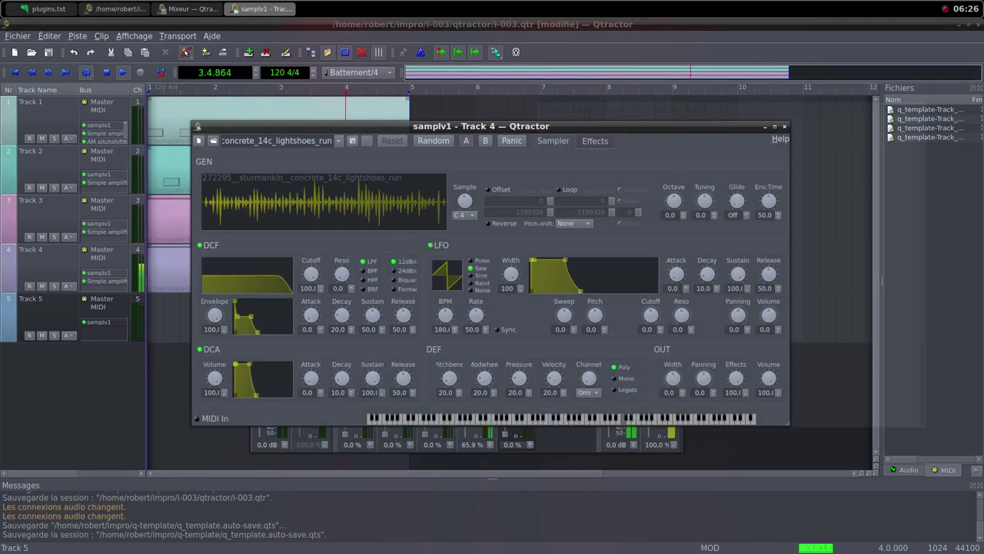
pyautogui.click(784, 126)
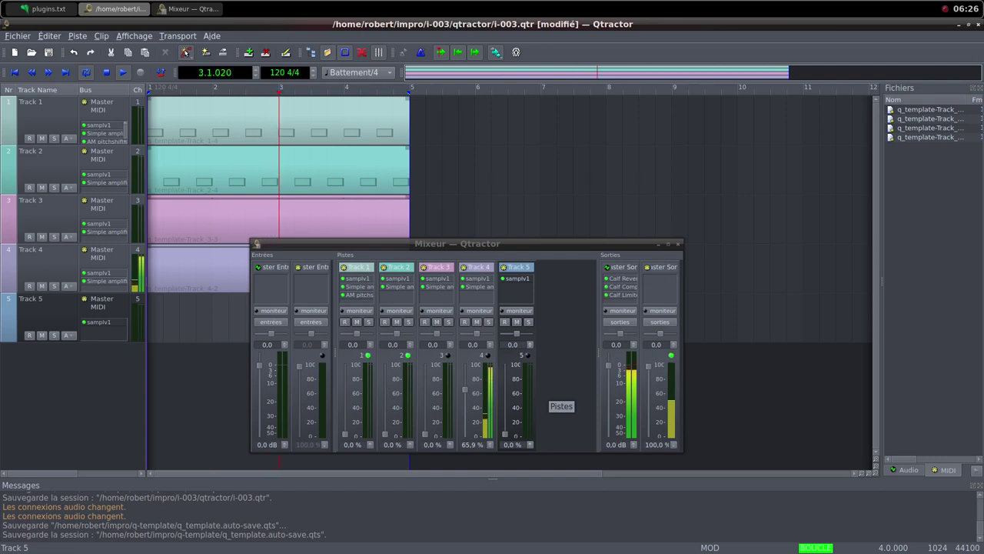
# Step: Raise the mixer volumes of Track 3 and Track 2 to 100 %
pyautogui.click(428, 435)
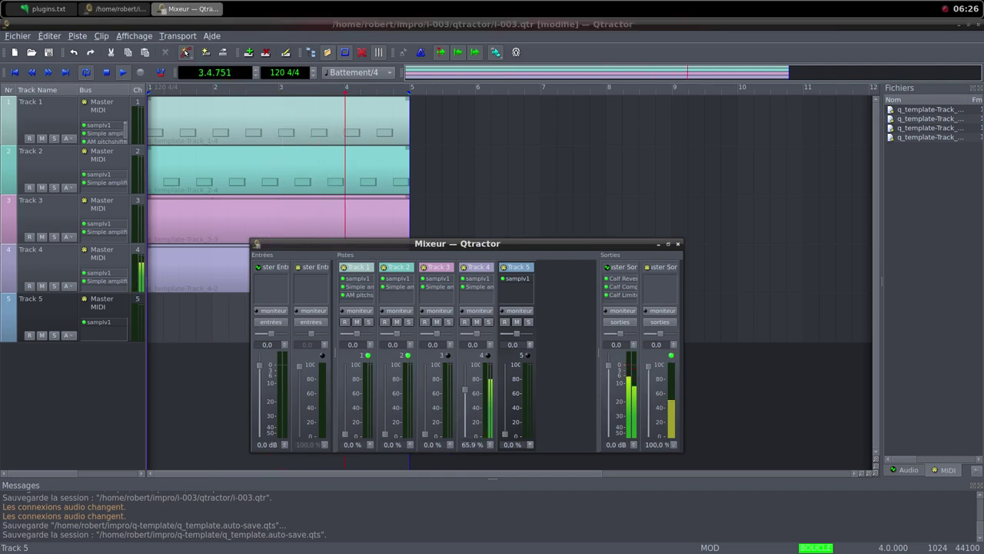
pyautogui.moveTo(425, 435); pyautogui.dragTo(425, 369)
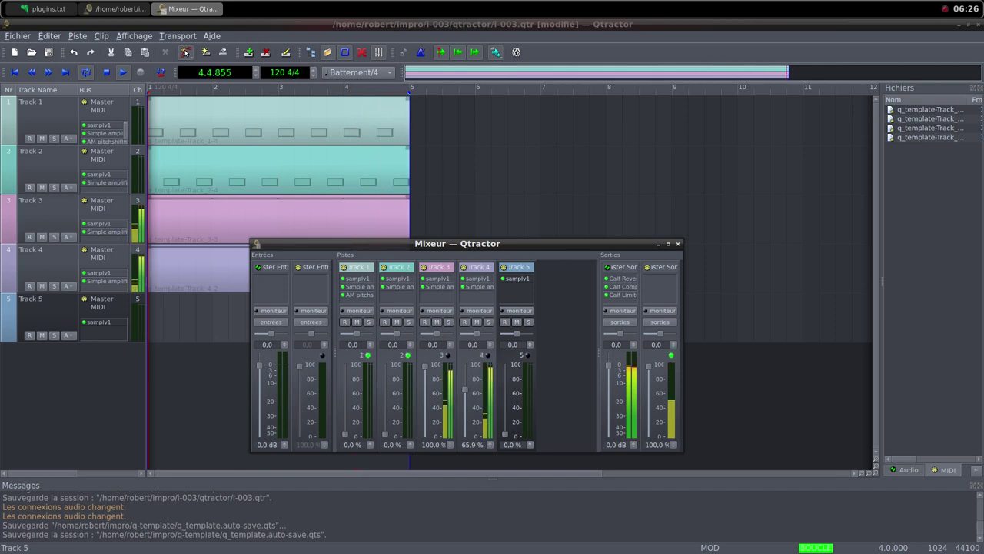
pyautogui.moveTo(386, 434); pyautogui.dragTo(385, 402)
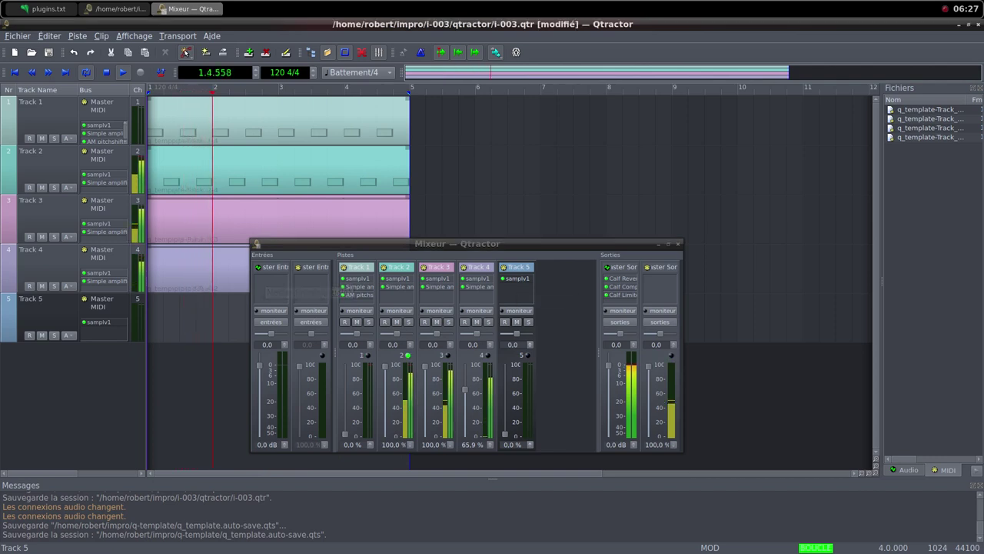
# Step: Create a new MIDI clip on Track 5, close its editor and reopen the clip for editing
pyautogui.rightClick(167, 310)
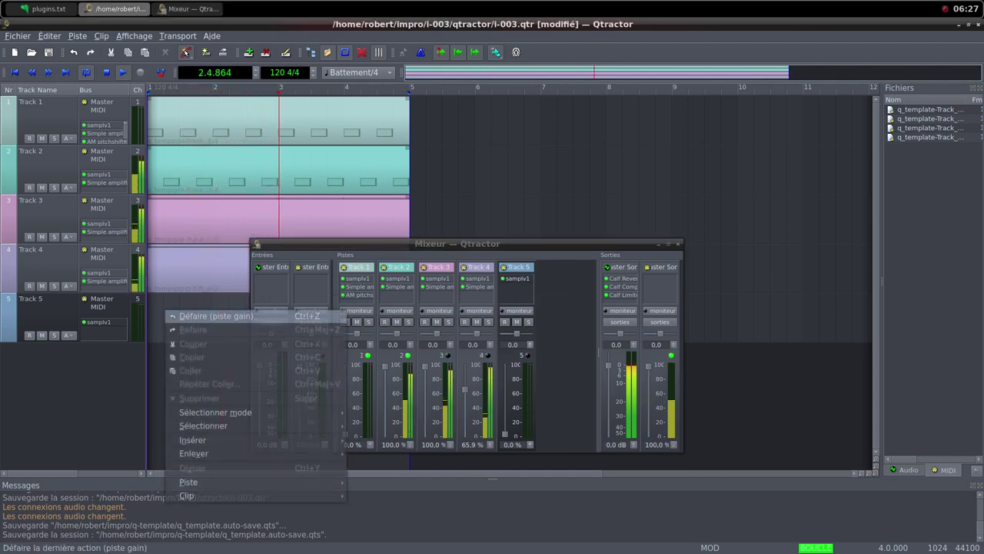
pyautogui.moveTo(193, 495)
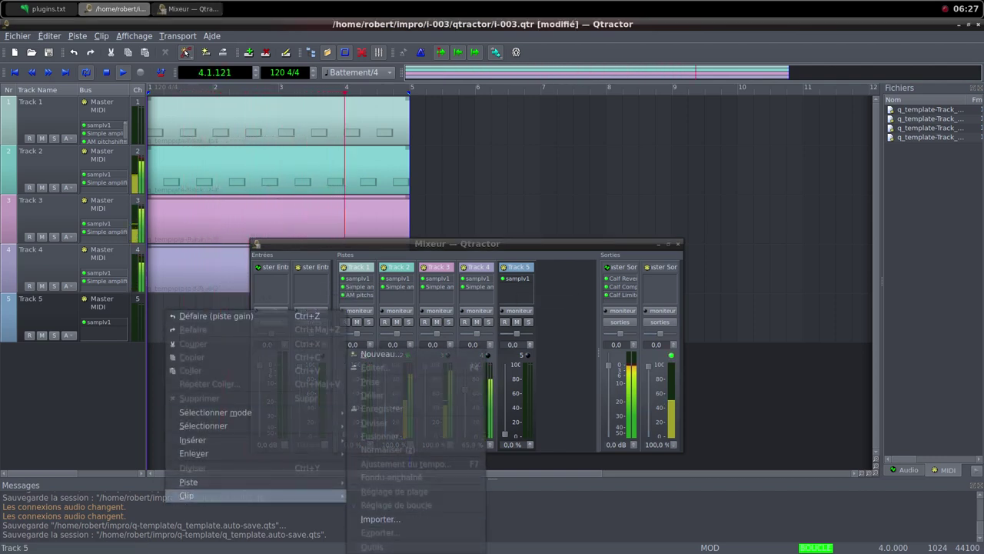
pyautogui.click(382, 354)
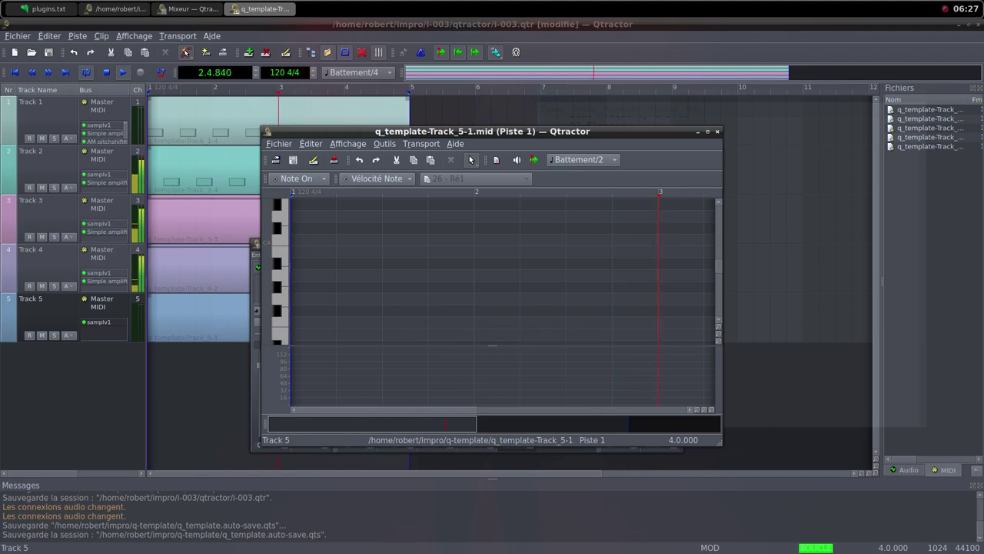
pyautogui.click(717, 132)
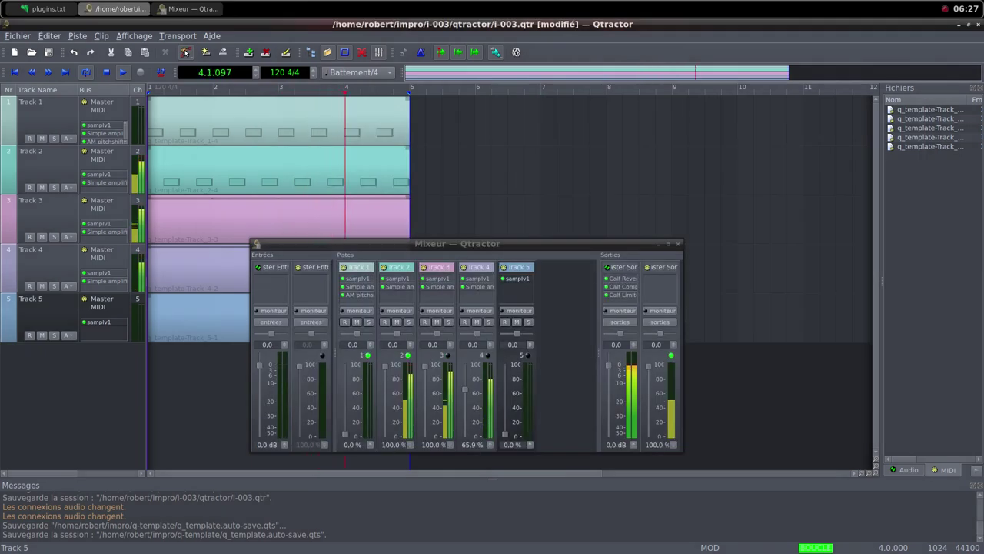
pyautogui.click(185, 52)
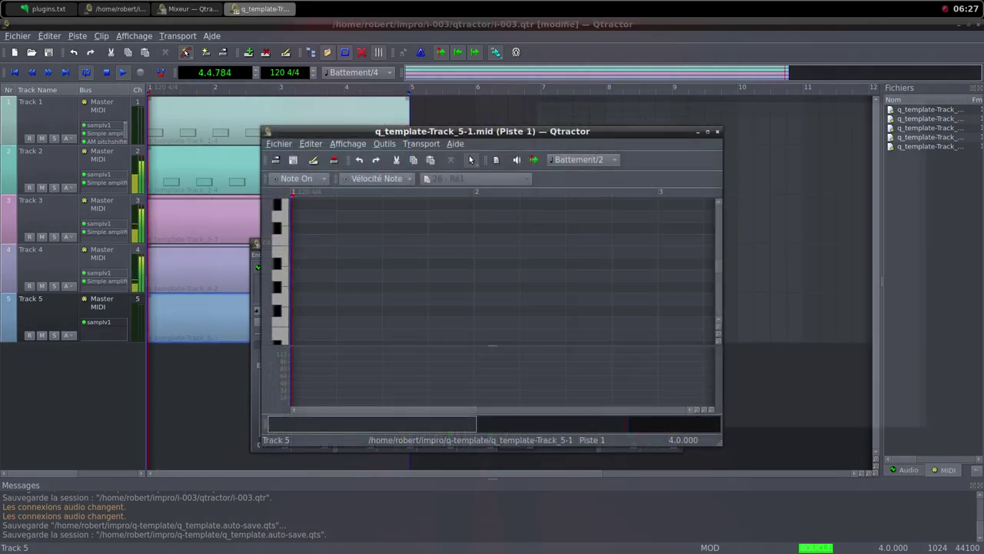
# Step: Draw two one-bar Do3 notes at bars 1 and 3 in the Track 5 clip and close its editor
pyautogui.click(707, 131)
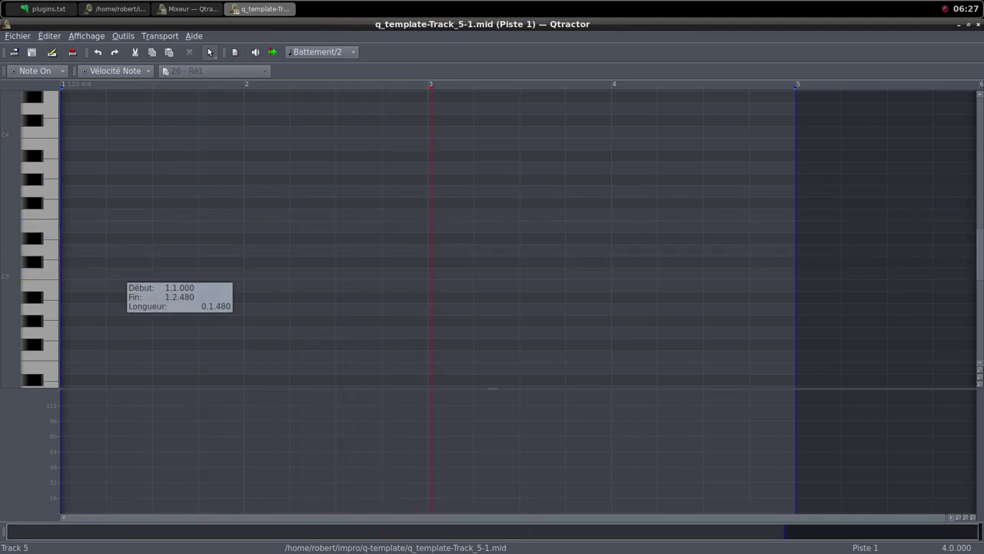
pyautogui.click(209, 51)
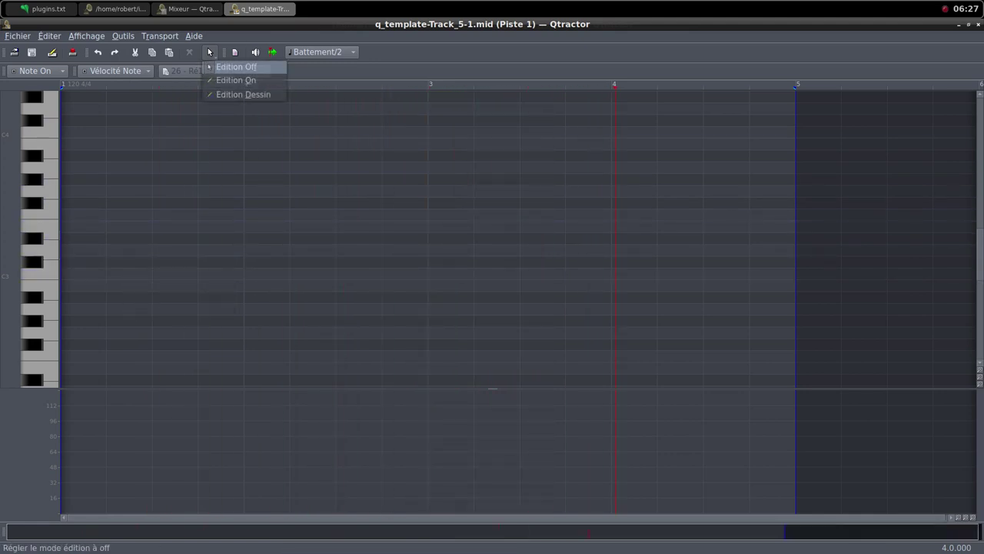
pyautogui.click(243, 93)
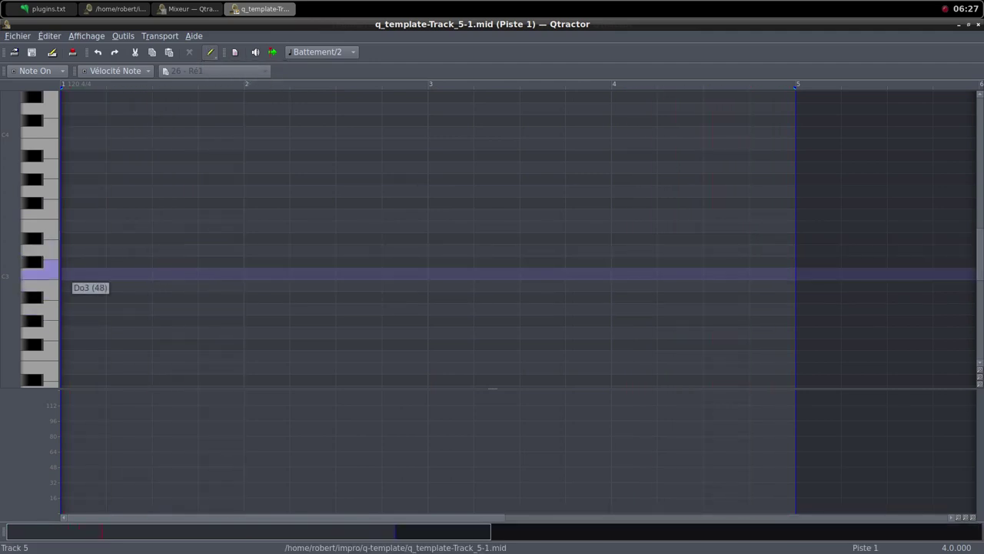
pyautogui.moveTo(68, 273); pyautogui.dragTo(243, 275)
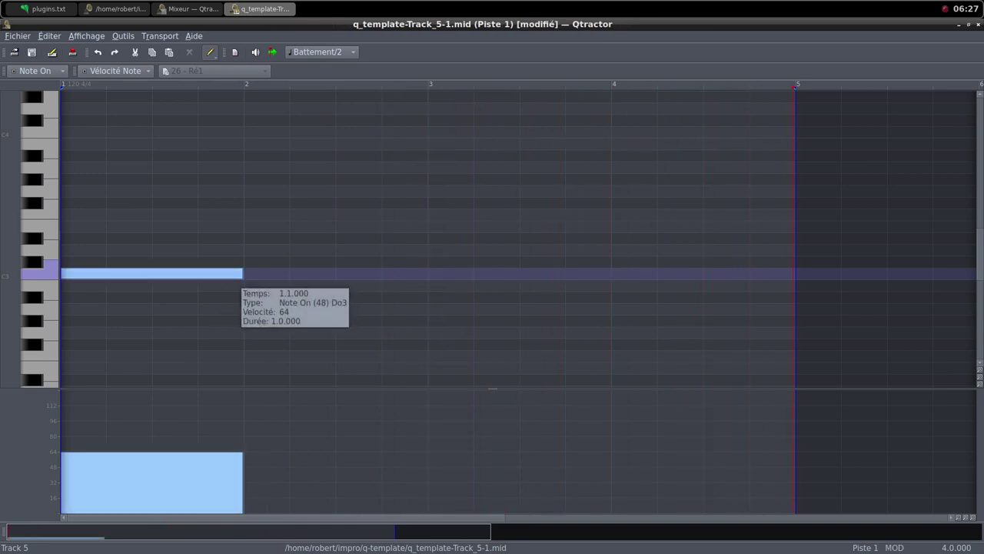
pyautogui.moveTo(434, 273); pyautogui.dragTo(590, 273)
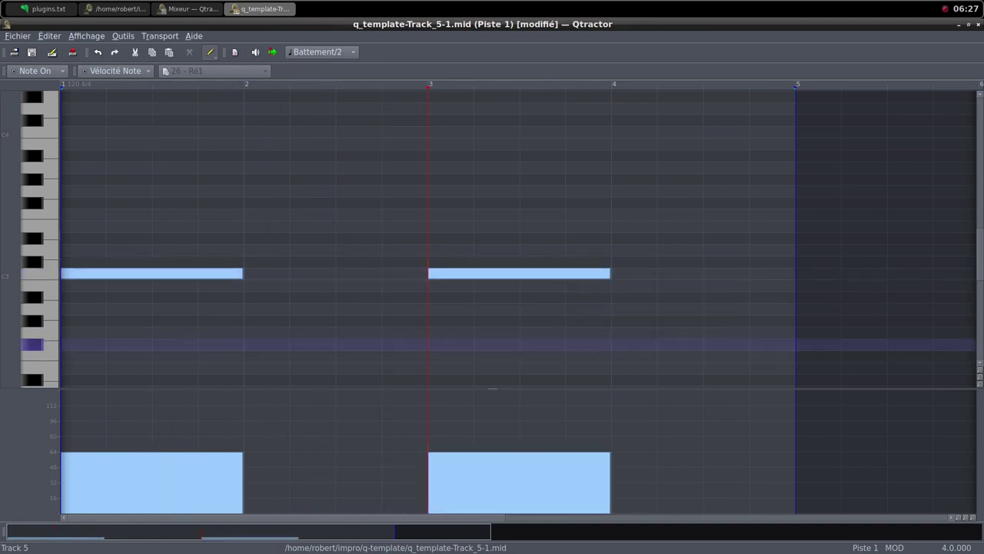
pyautogui.click(969, 25)
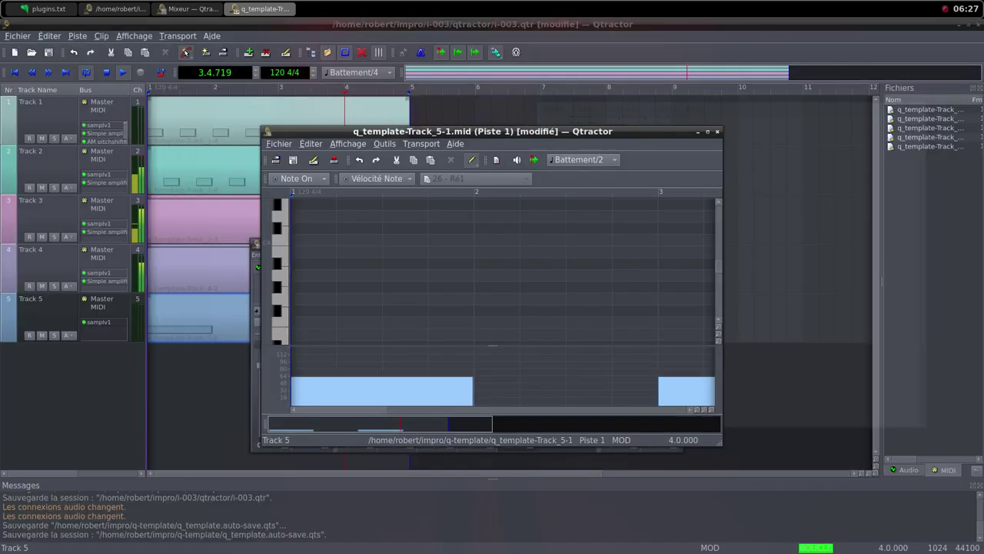
pyautogui.hotkey('alt', 'F4')
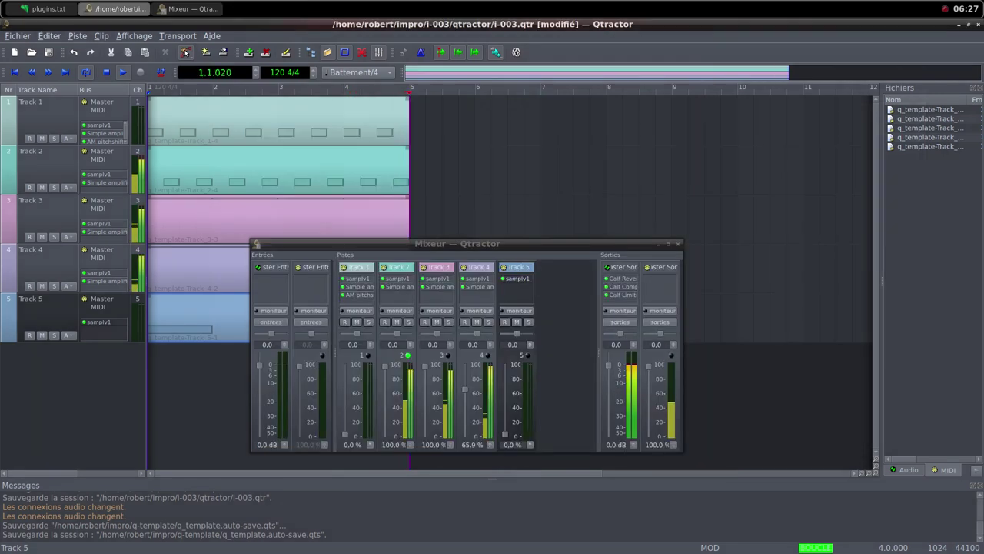
# Step: Raise Track 5's mixer volume to 100 % and add the Simple amplifier plugin to the track
pyautogui.moveTo(505, 434); pyautogui.dragTo(505, 402)
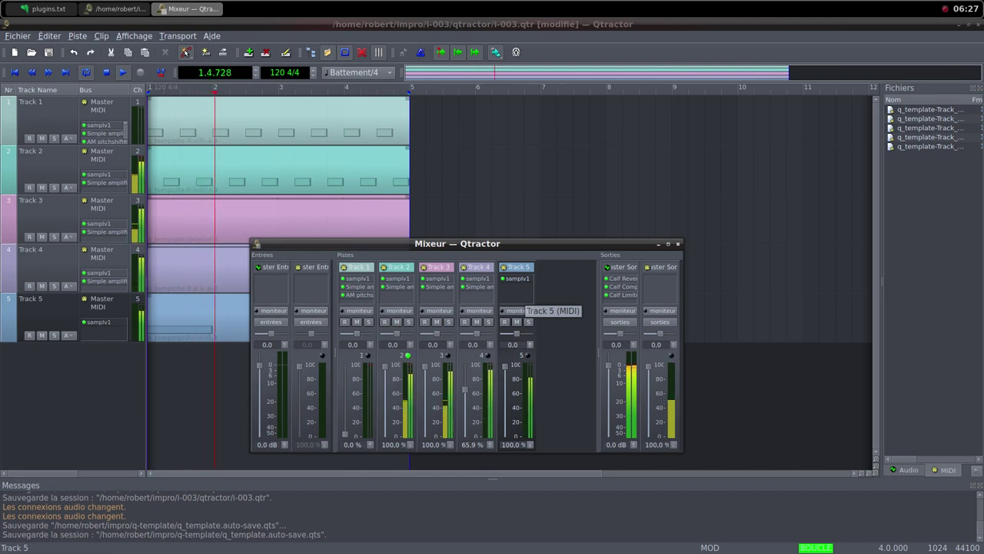
pyautogui.rightClick(525, 298)
pyautogui.click(570, 303)
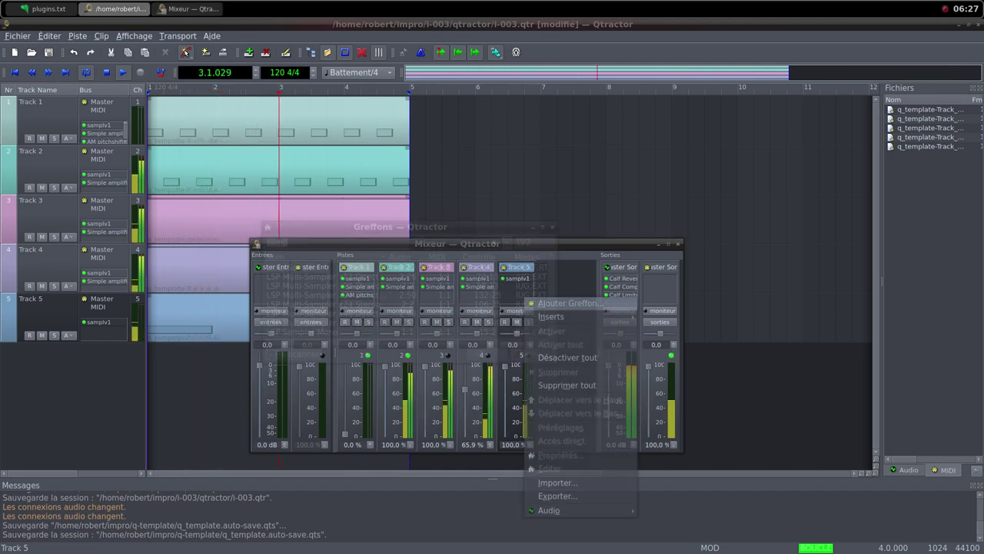
pyautogui.write('simp')
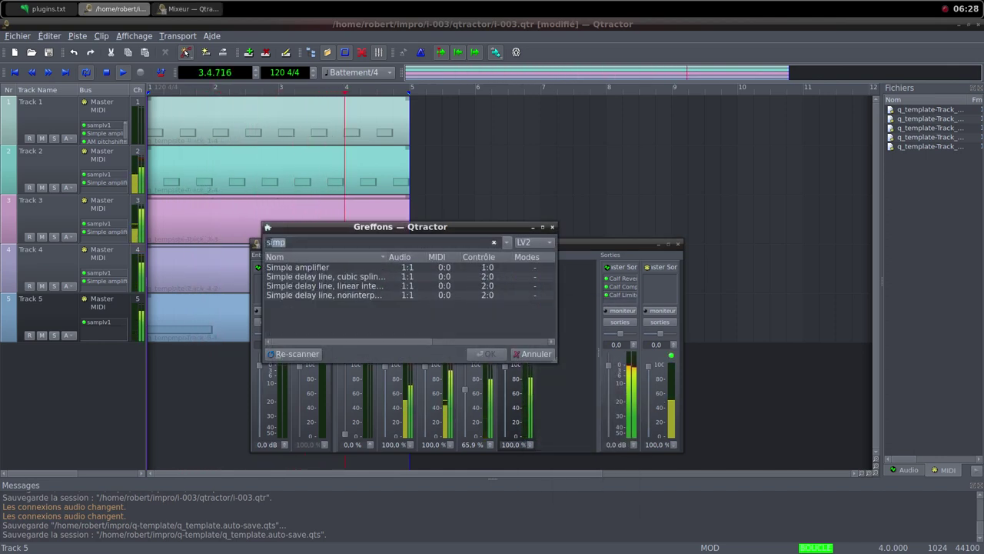
pyautogui.press('Down')
pyautogui.press('Return')
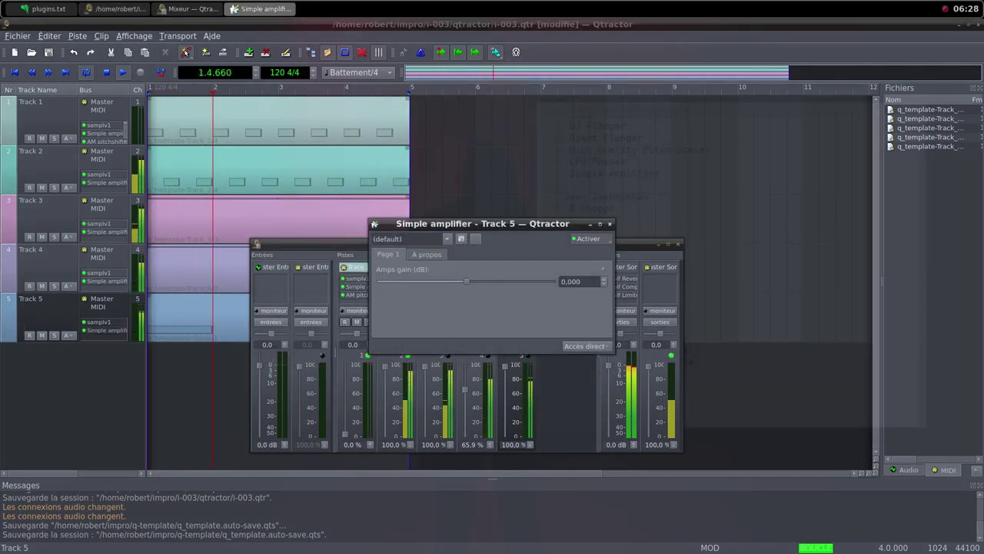
# Step: Set the Track 5 amplifier gain to 6.020 dB and close the plugin window
pyautogui.moveTo(467, 281); pyautogui.dragTo(479, 282)
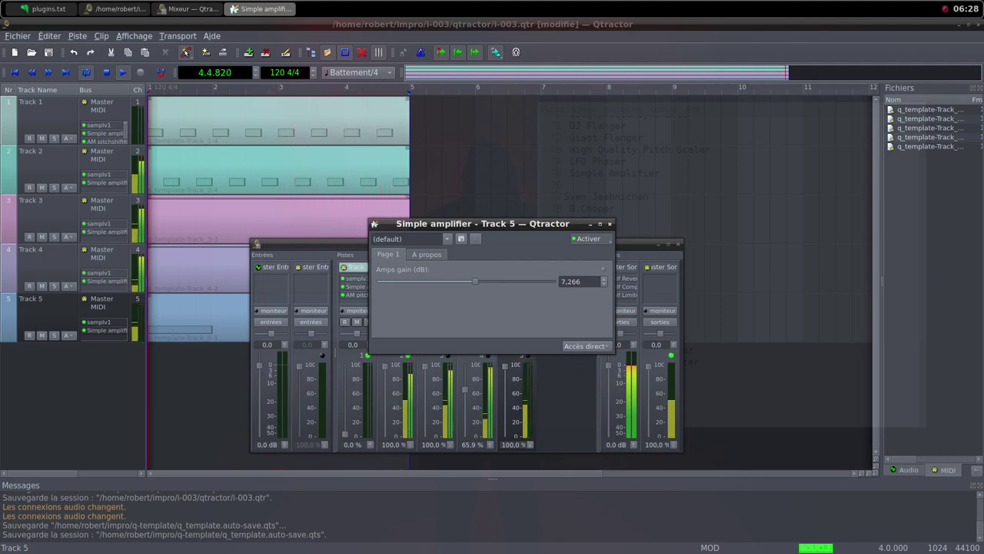
pyautogui.moveTo(475, 281); pyautogui.dragTo(474, 282)
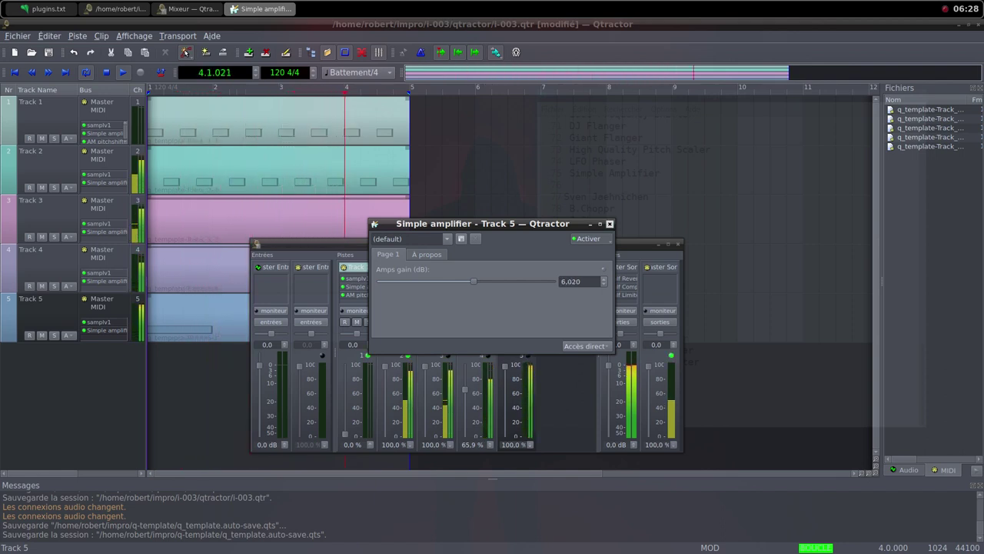
pyautogui.click(610, 224)
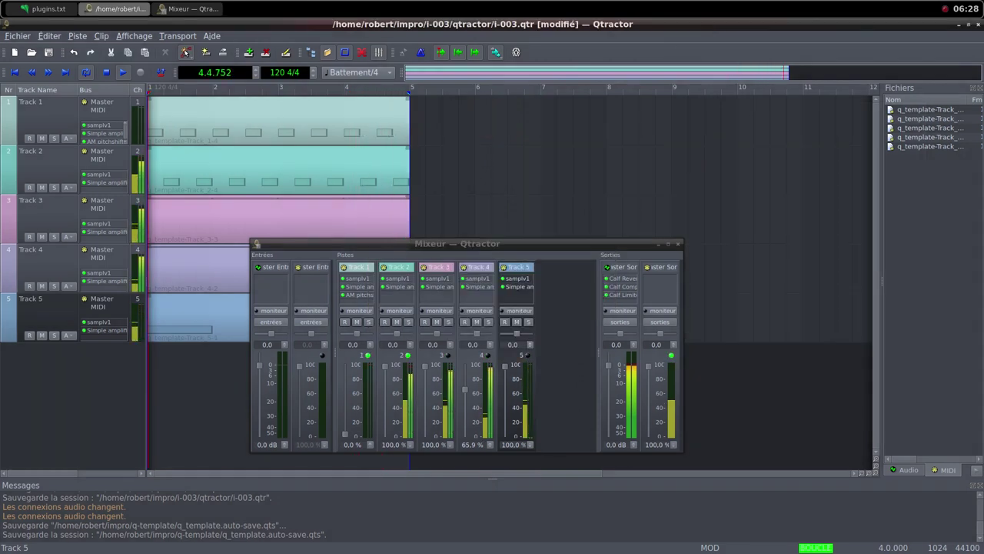
# Step: Lower the mixer volumes of Tracks 3, 4 and 5 to 0 % and raise Track 1 to 100 %
pyautogui.moveTo(425, 366)
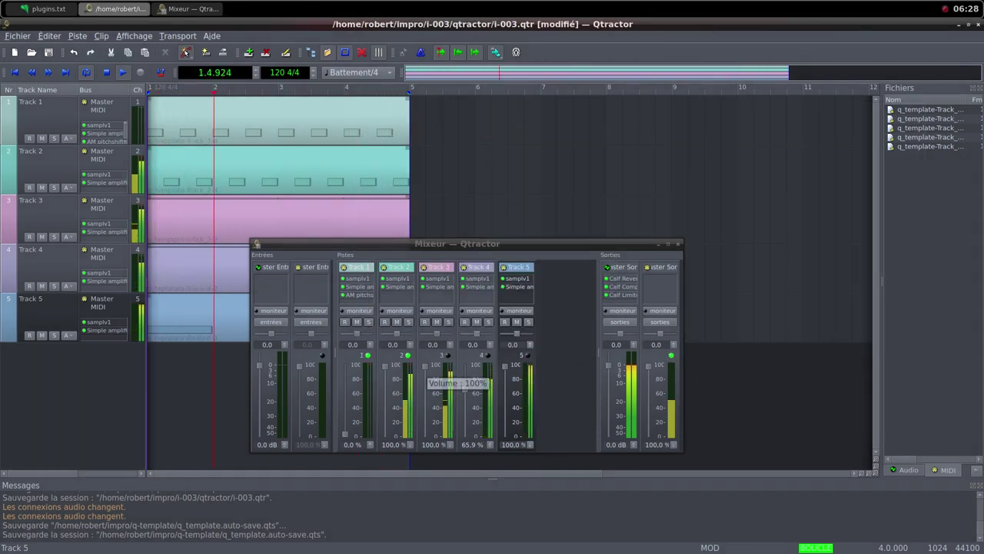
pyautogui.moveTo(442, 370); pyautogui.dragTo(424, 434)
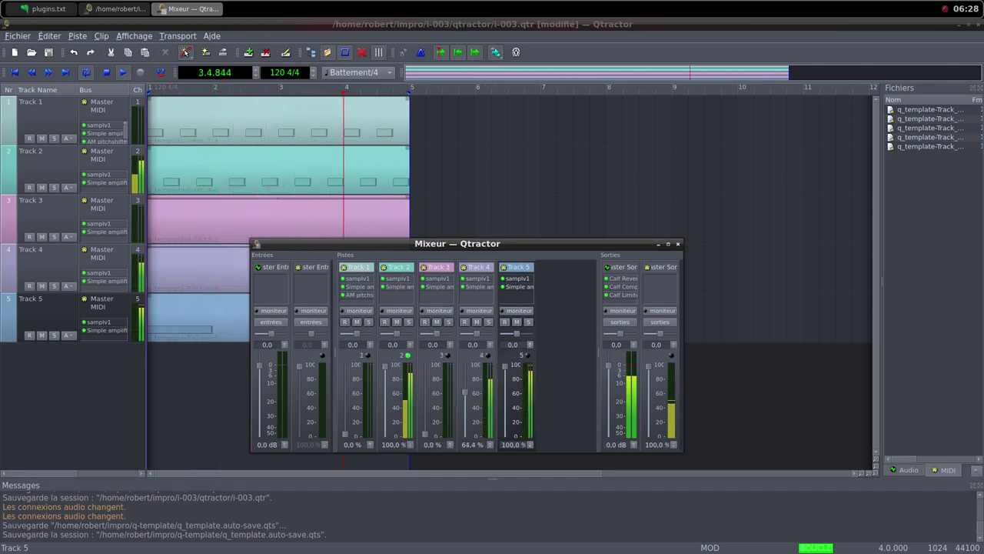
pyautogui.moveTo(466, 404); pyautogui.dragTo(465, 411)
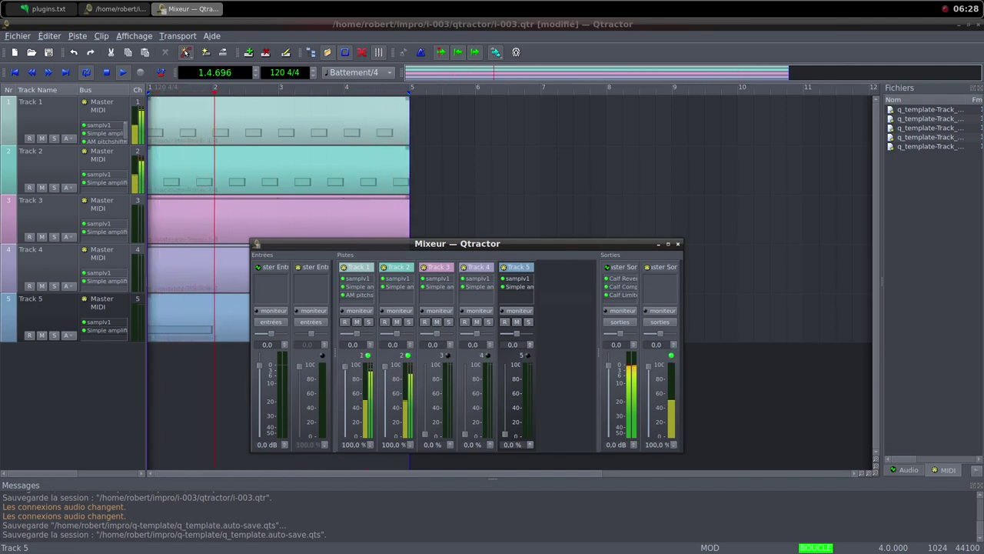
# Step: Reopen the Track 5 clip, turn note drawing off, select both notes and move them up one octave to C4
pyautogui.doubleClick(215, 317)
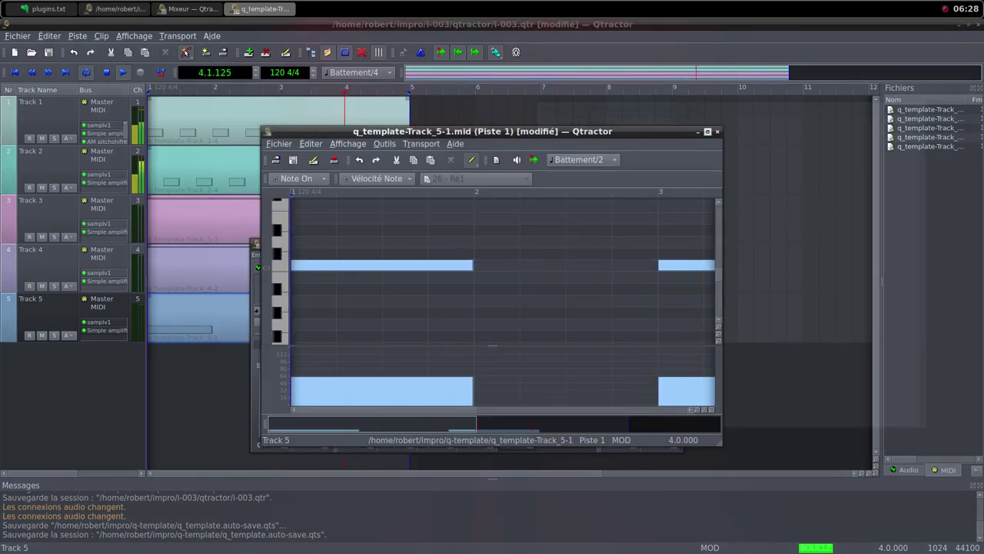
pyautogui.click(708, 131)
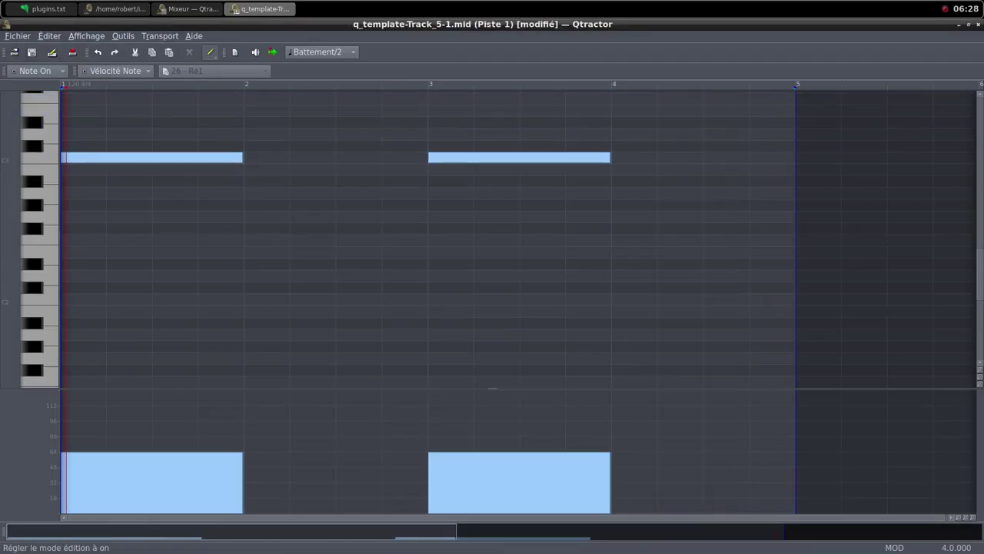
pyautogui.click(210, 52)
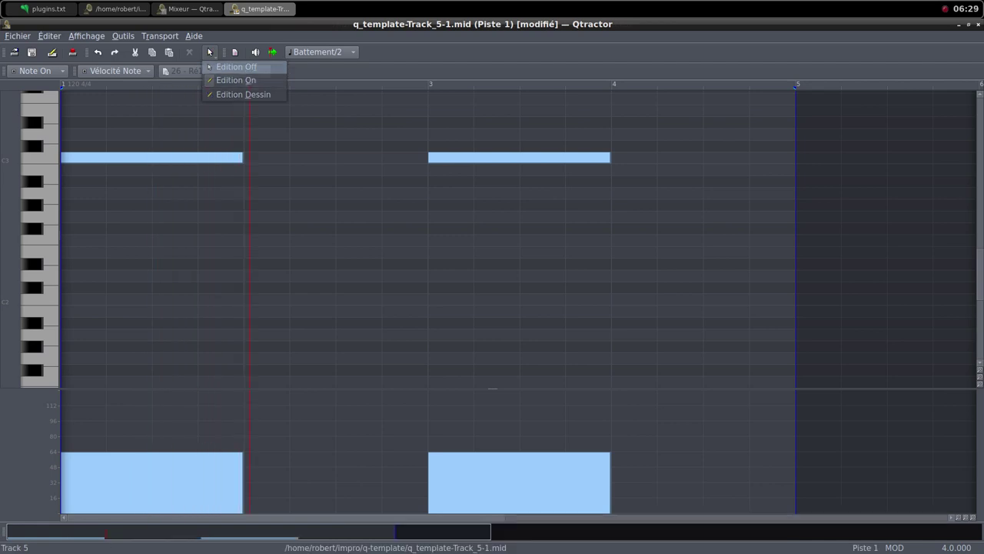
pyautogui.click(236, 66)
pyautogui.moveTo(186, 123); pyautogui.dragTo(566, 218)
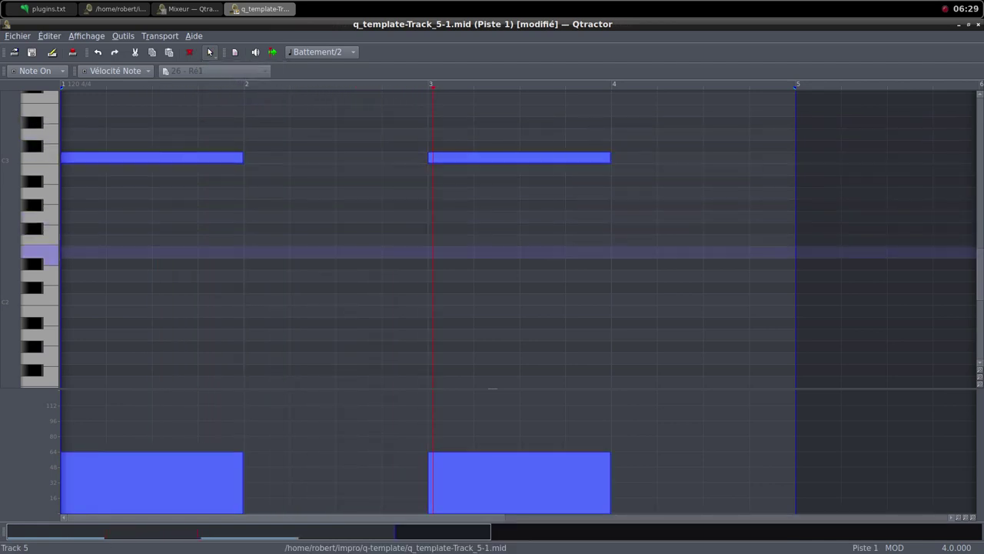
pyautogui.scroll(3, 538, 251)
pyautogui.click(169, 329)
pyautogui.moveTo(227, 331); pyautogui.dragTo(226, 194)
# Step: Move the two selected notes up two more octaves to C6 and close the clip editor
pyautogui.scroll(4, 227, 196)
pyautogui.scroll(-1, 227, 216)
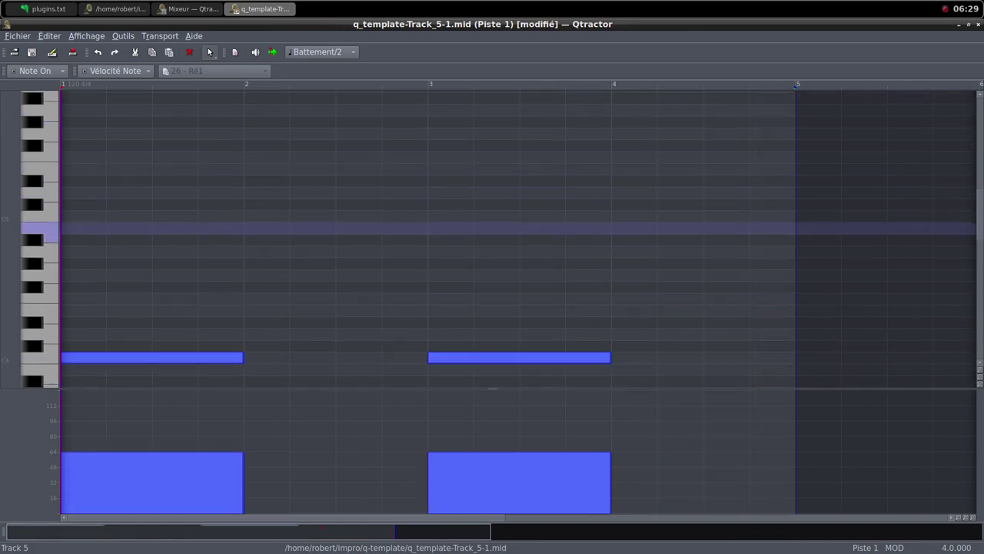
pyautogui.moveTo(183, 357); pyautogui.dragTo(175, 216)
pyautogui.scroll(3, 492, 238)
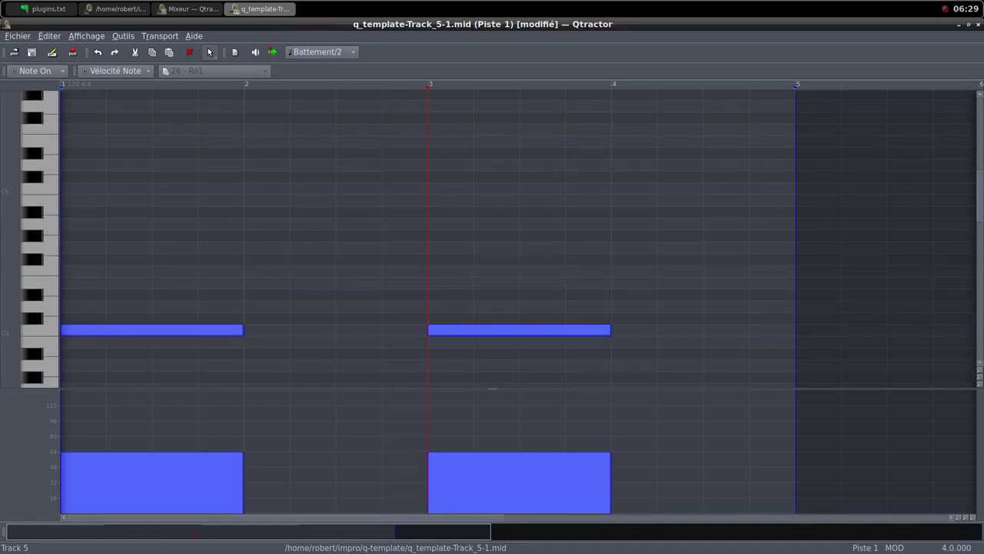
pyautogui.moveTo(183, 329); pyautogui.dragTo(183, 190)
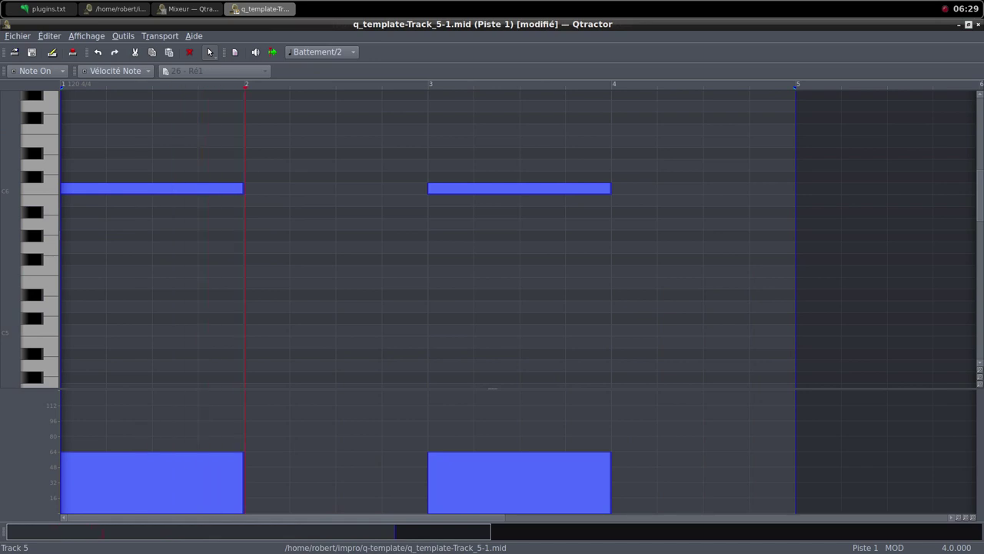
pyautogui.click(968, 25)
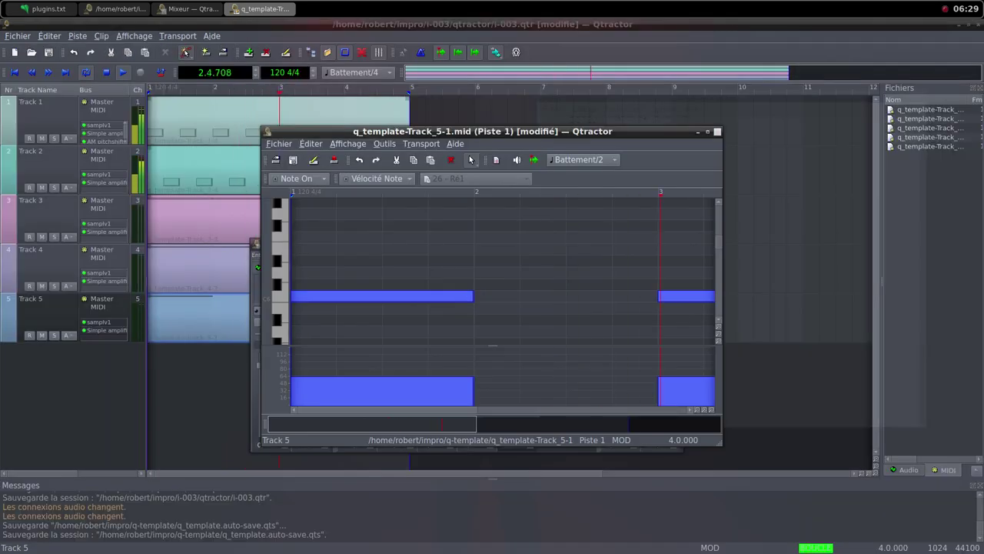
pyautogui.hotkey('alt', 'F4')
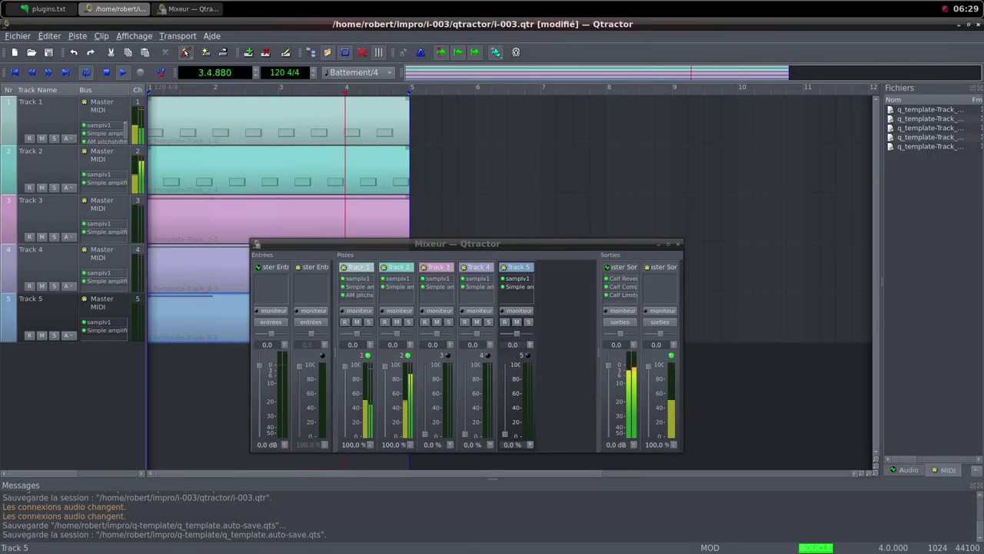
# Step: Raise Track 5's mixer volume, return it to 0 %, and set Tracks 3 and 4 to 100 %
pyautogui.moveTo(505, 435); pyautogui.dragTo(505, 421)
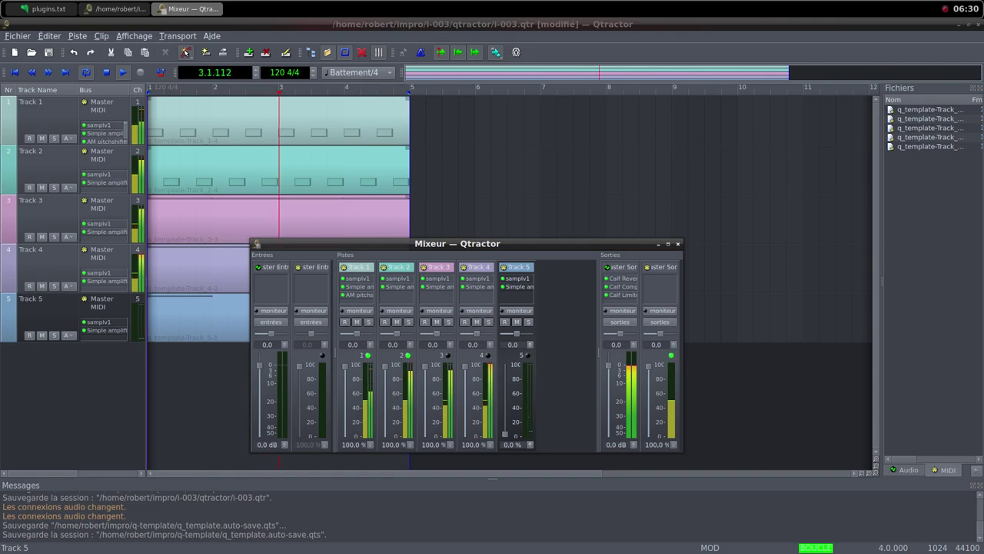
# Step: Draw two more one-bar Do6 notes at bars 2 and 4 in the Track 5 clip and close its editor
pyautogui.doubleClick(198, 318)
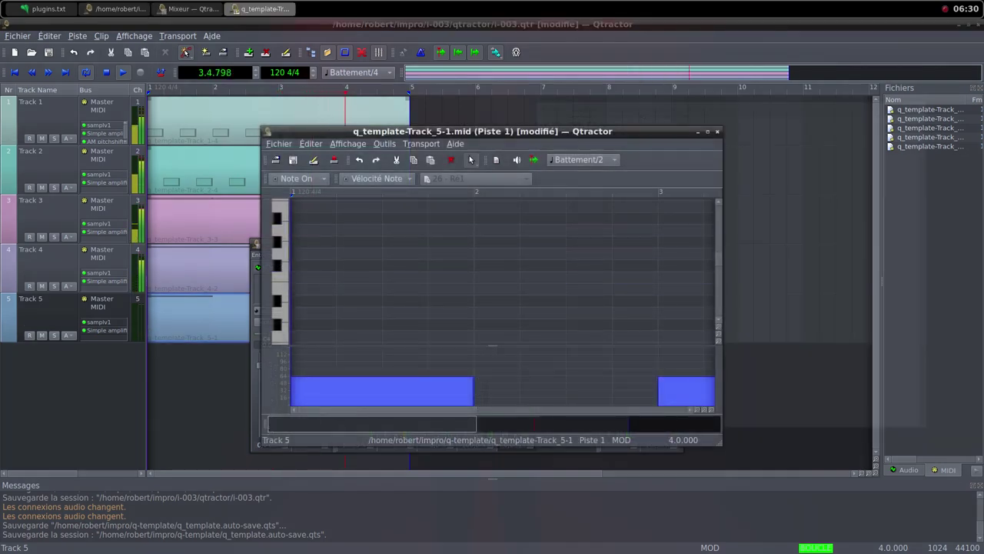
pyautogui.click(707, 132)
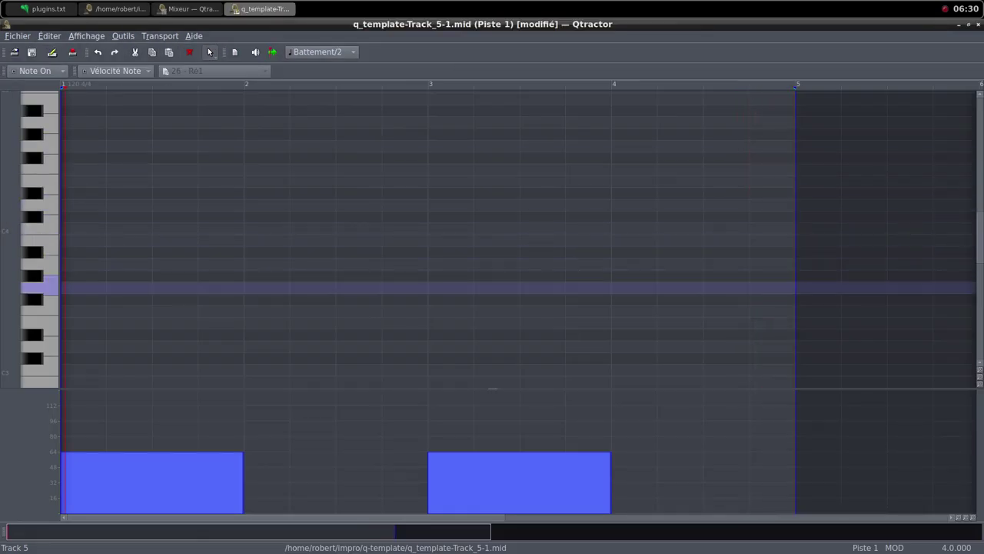
pyautogui.scroll(3, 507, 333)
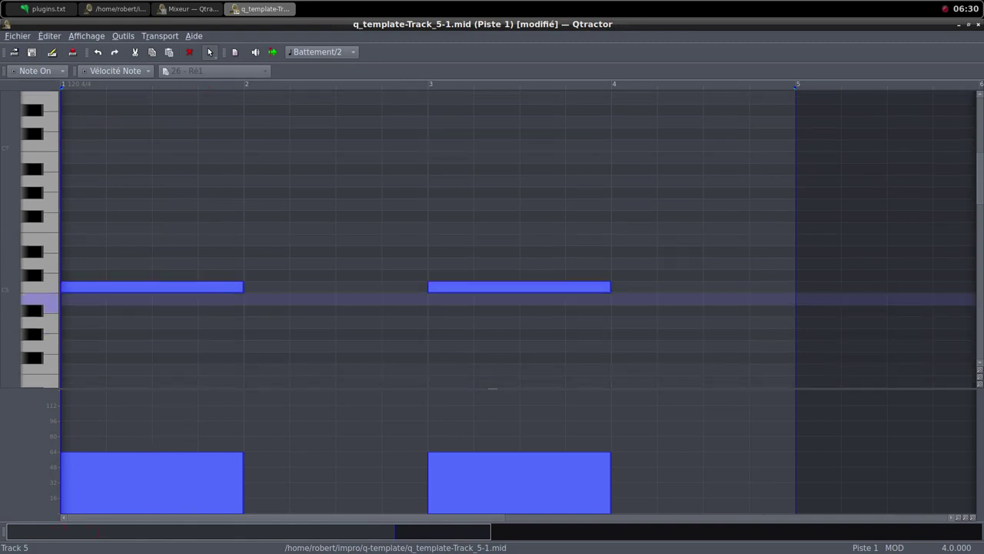
pyautogui.click(209, 51)
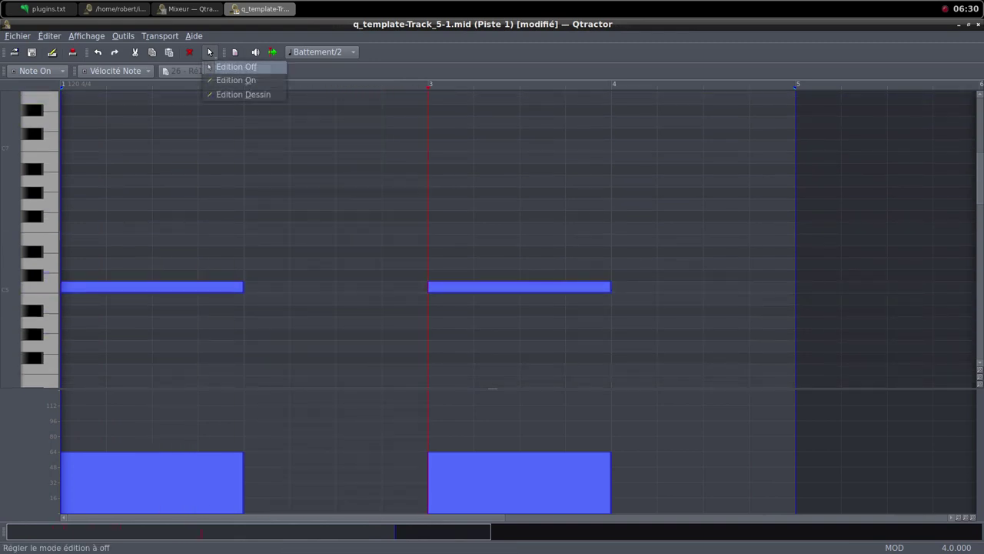
pyautogui.click(243, 94)
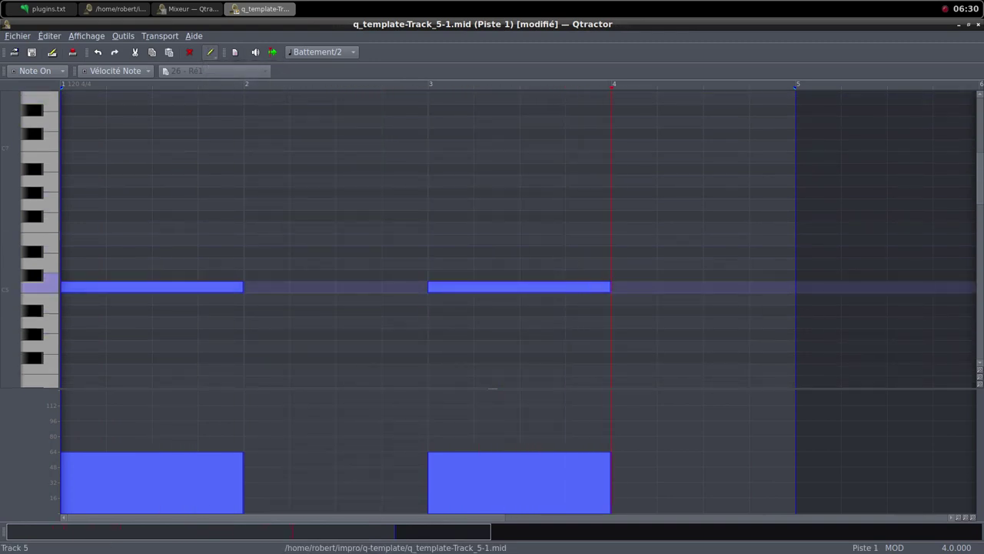
pyautogui.moveTo(246, 287); pyautogui.dragTo(427, 289)
pyautogui.moveTo(611, 287); pyautogui.dragTo(795, 289)
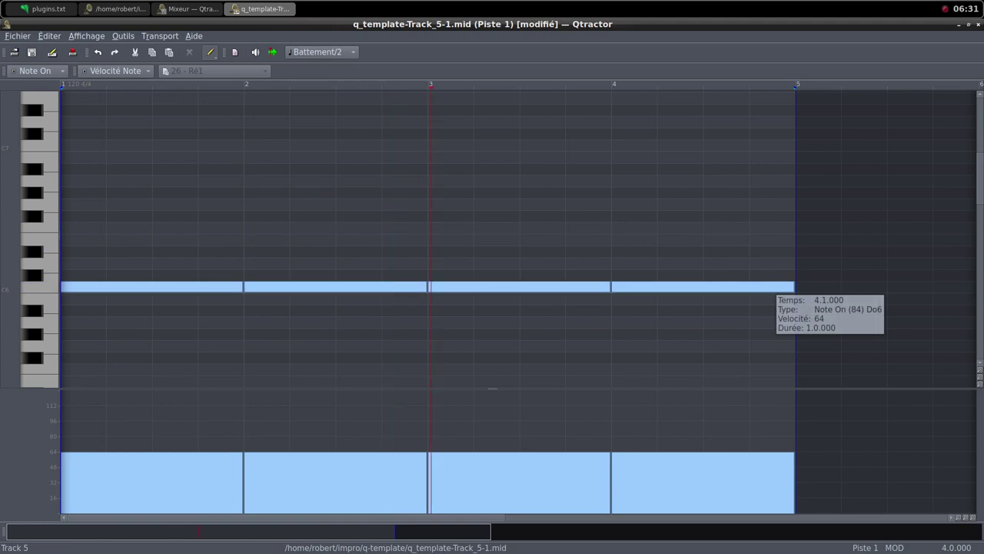
pyautogui.click(969, 25)
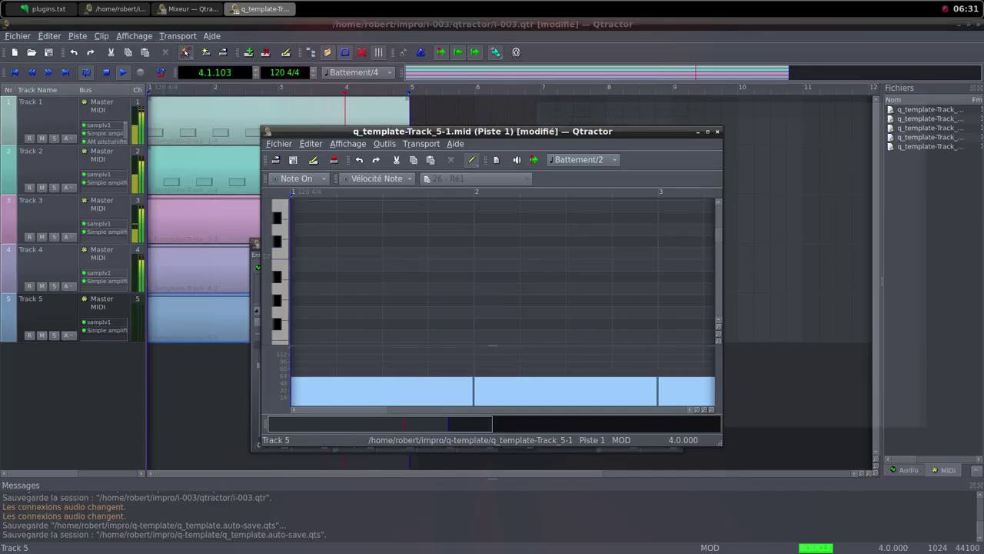
pyautogui.click(717, 131)
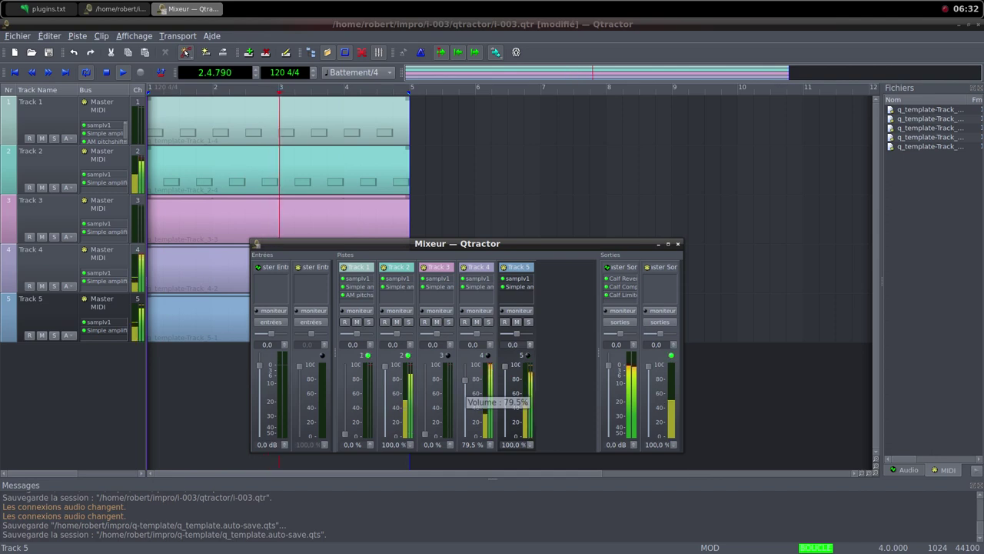
# Step: Fade Tracks 4 and 5 down to 0 % and back up in the mixer, ending with all five tracks at 100 %
pyautogui.moveTo(465, 381); pyautogui.dragTo(465, 429)
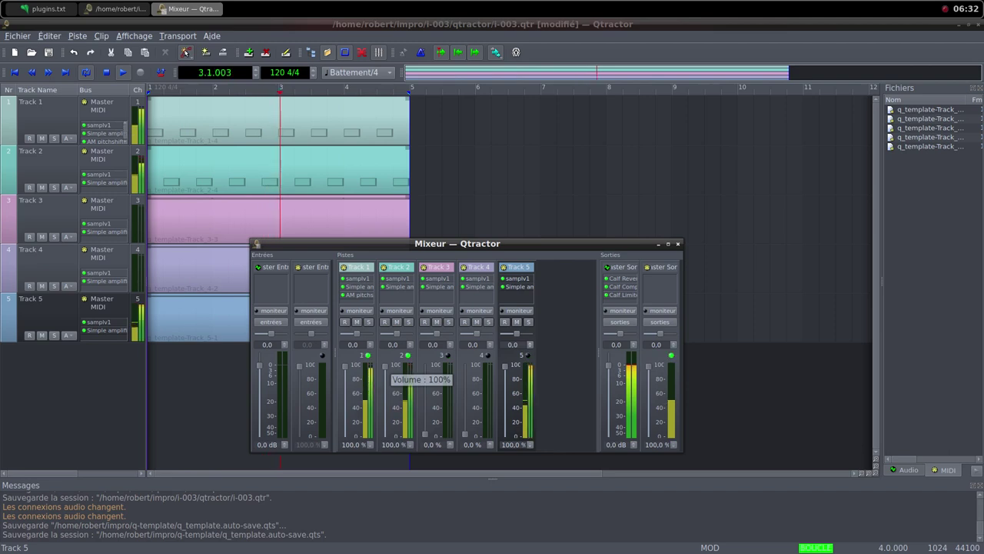
pyautogui.moveTo(505, 366); pyautogui.dragTo(506, 437)
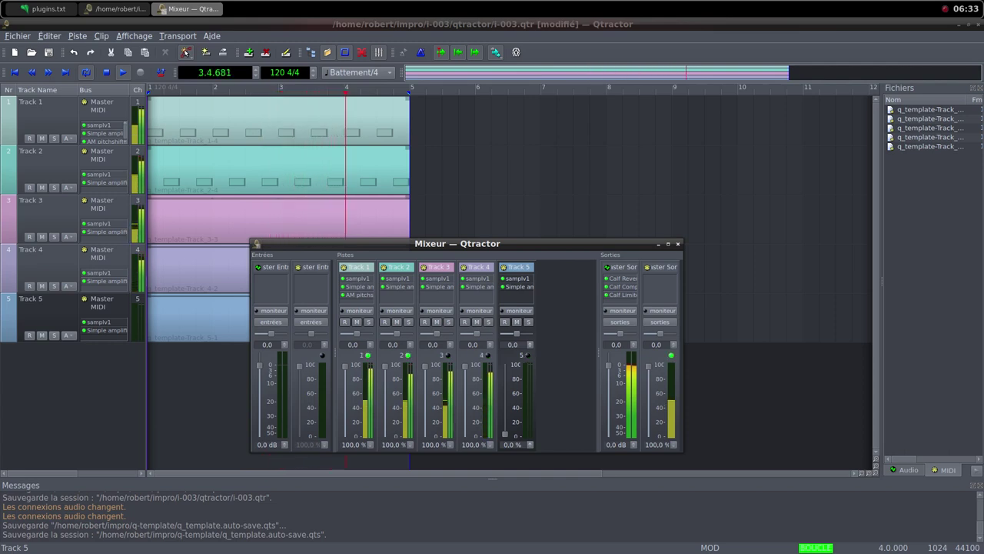
pyautogui.moveTo(508, 436)
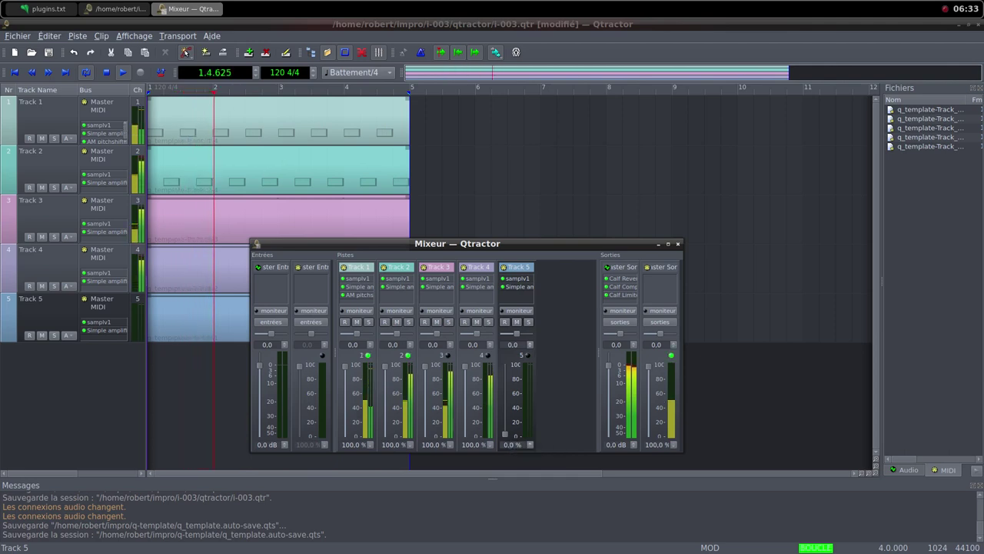
pyautogui.moveTo(505, 435); pyautogui.dragTo(506, 366)
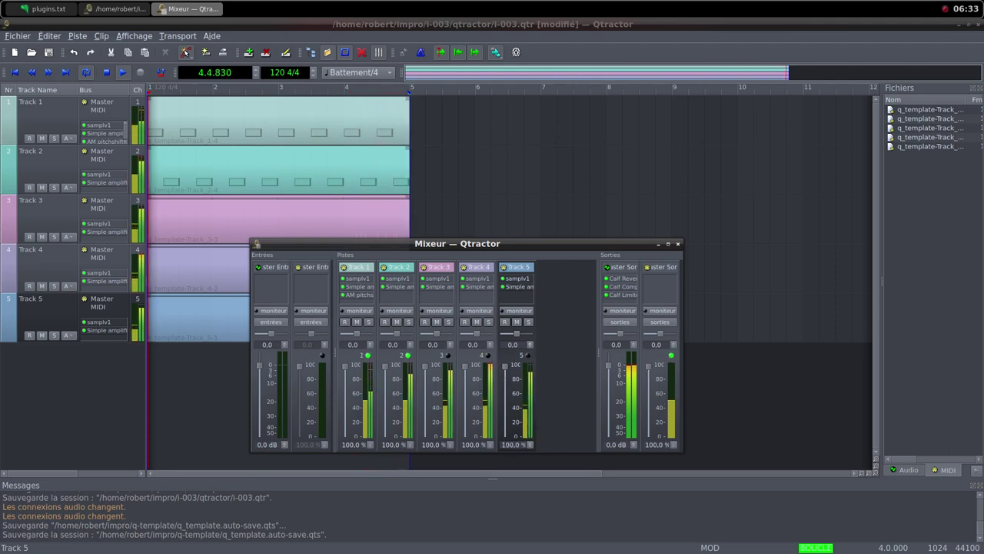